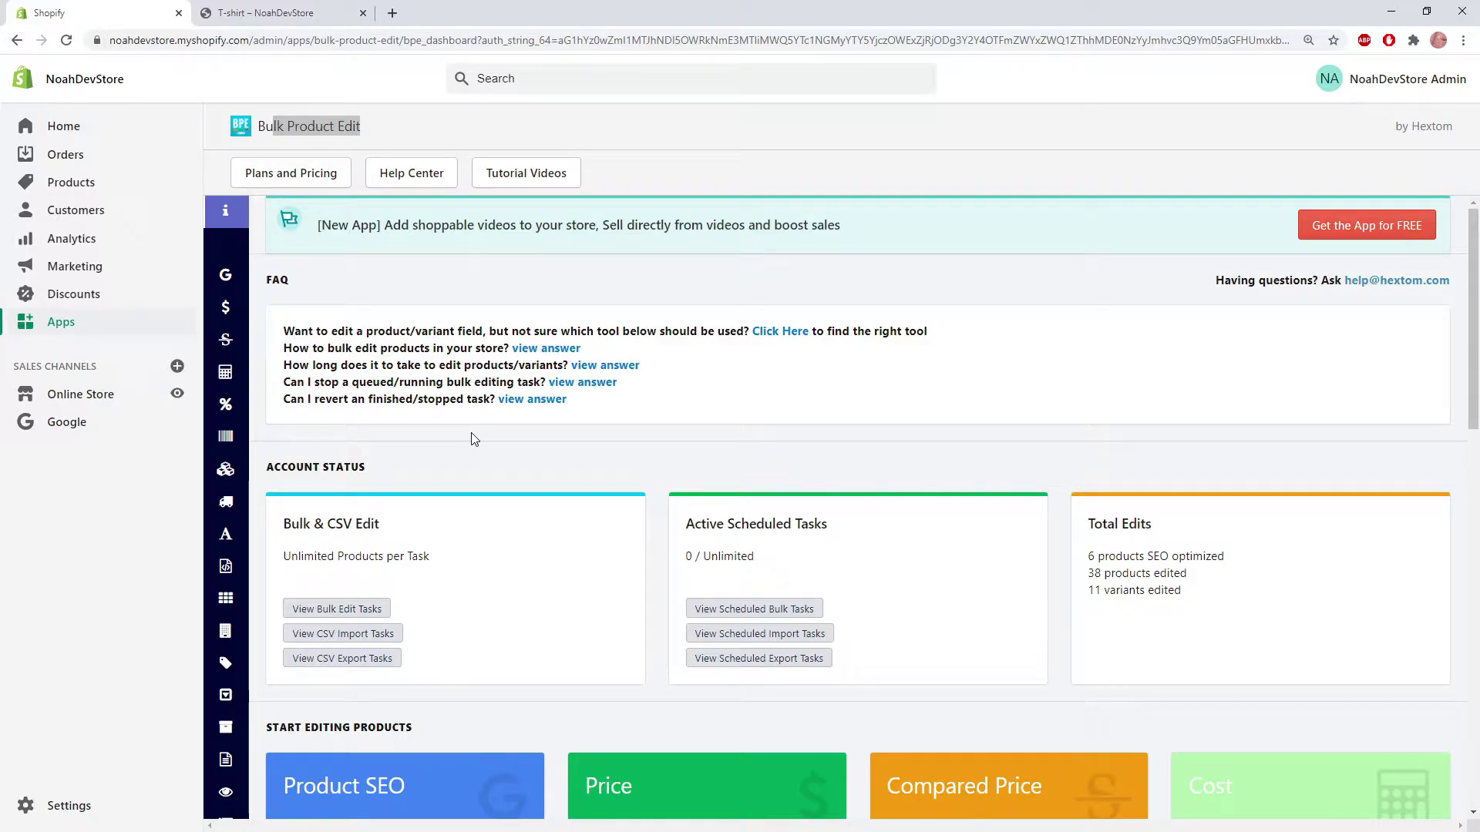
# Open the Variant & Options bulk editing tool
pyautogui.moveTo(231, 586)
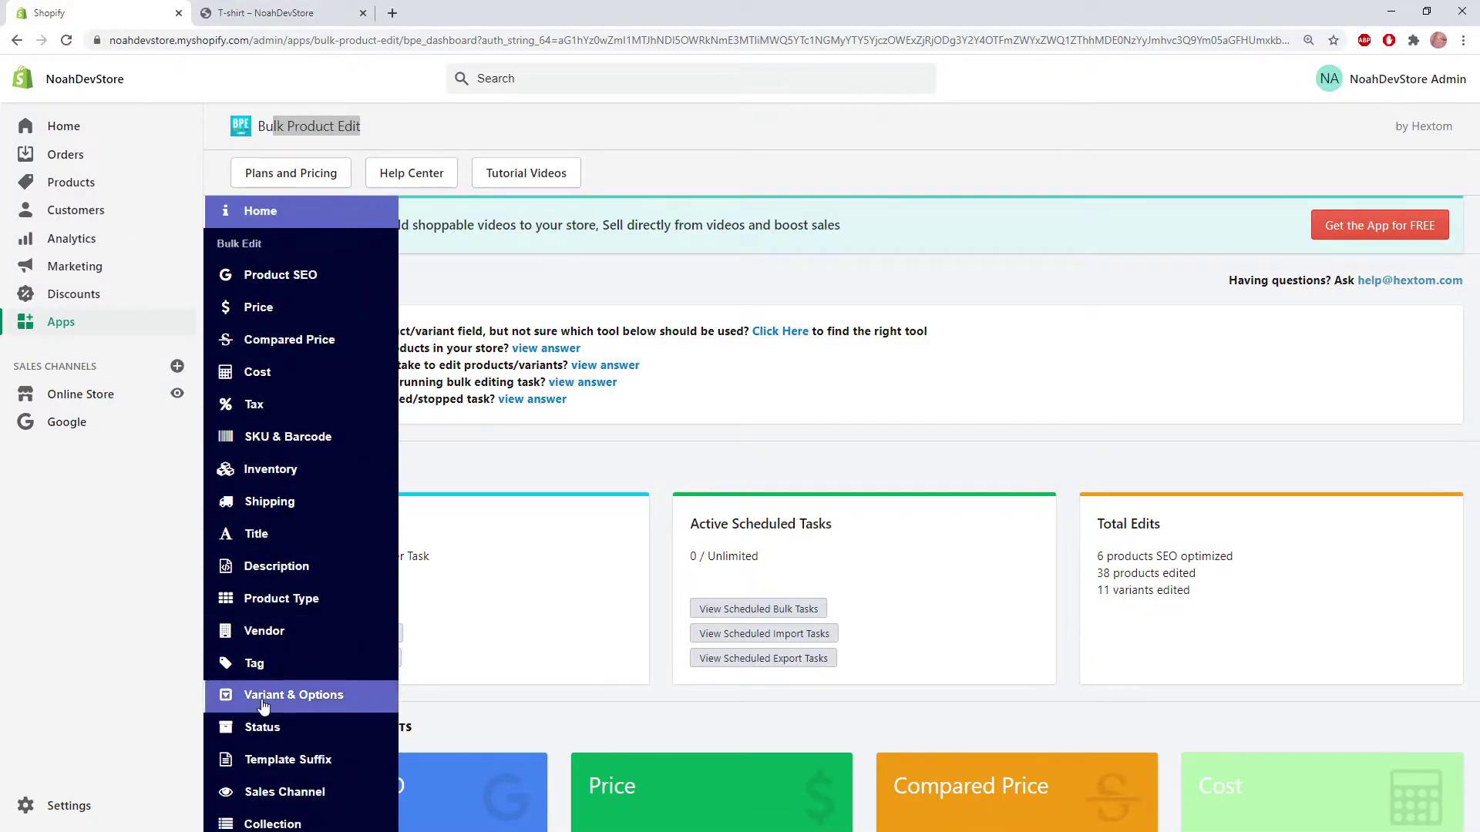
pyautogui.scroll(-6, 617, 627)
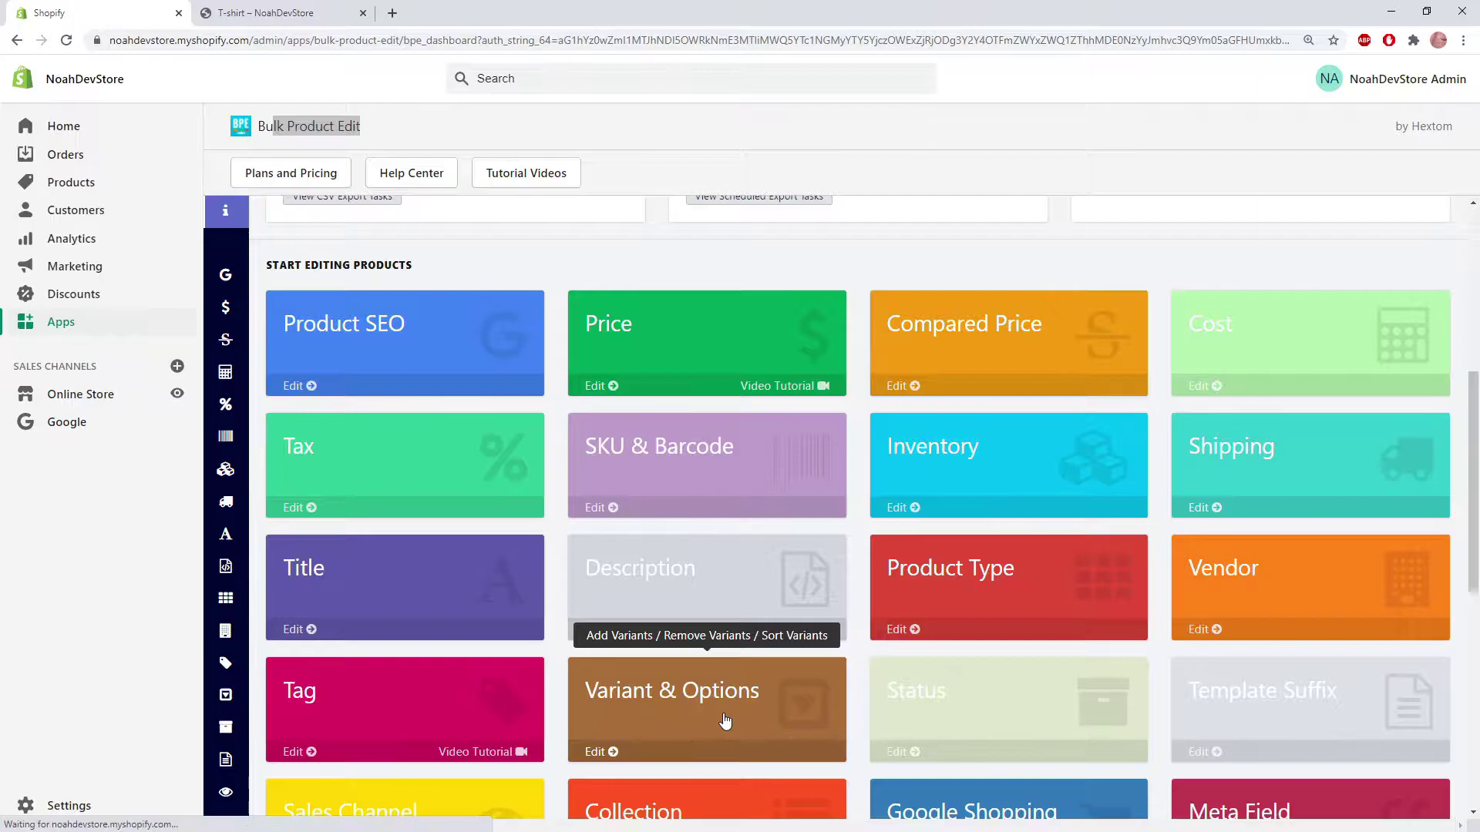
pyautogui.click(725, 720)
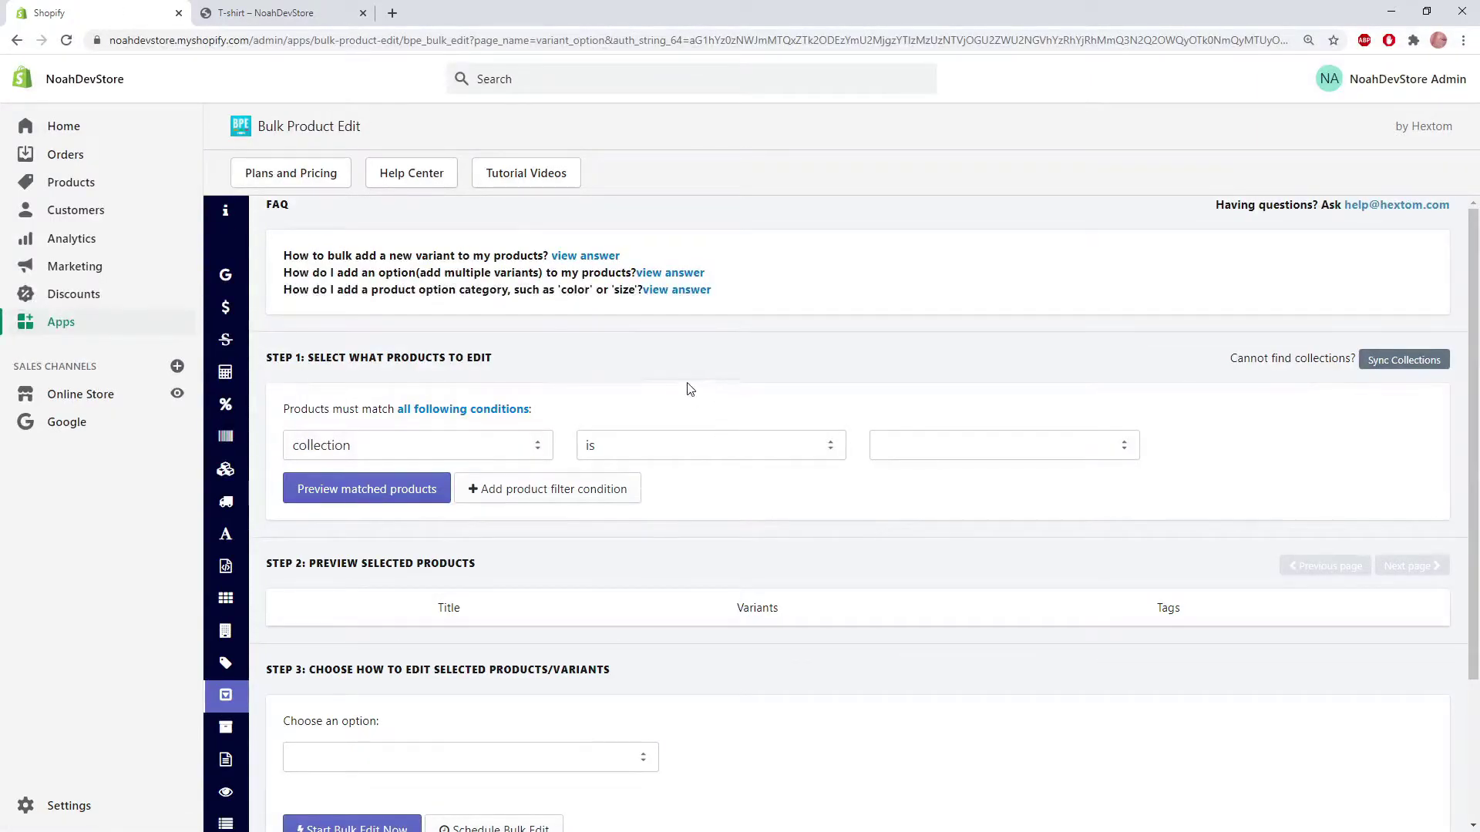
# Inspect the Tank Top product page in the storefront for variant options, and return to the T-shirt collection
pyautogui.click(315, 6)
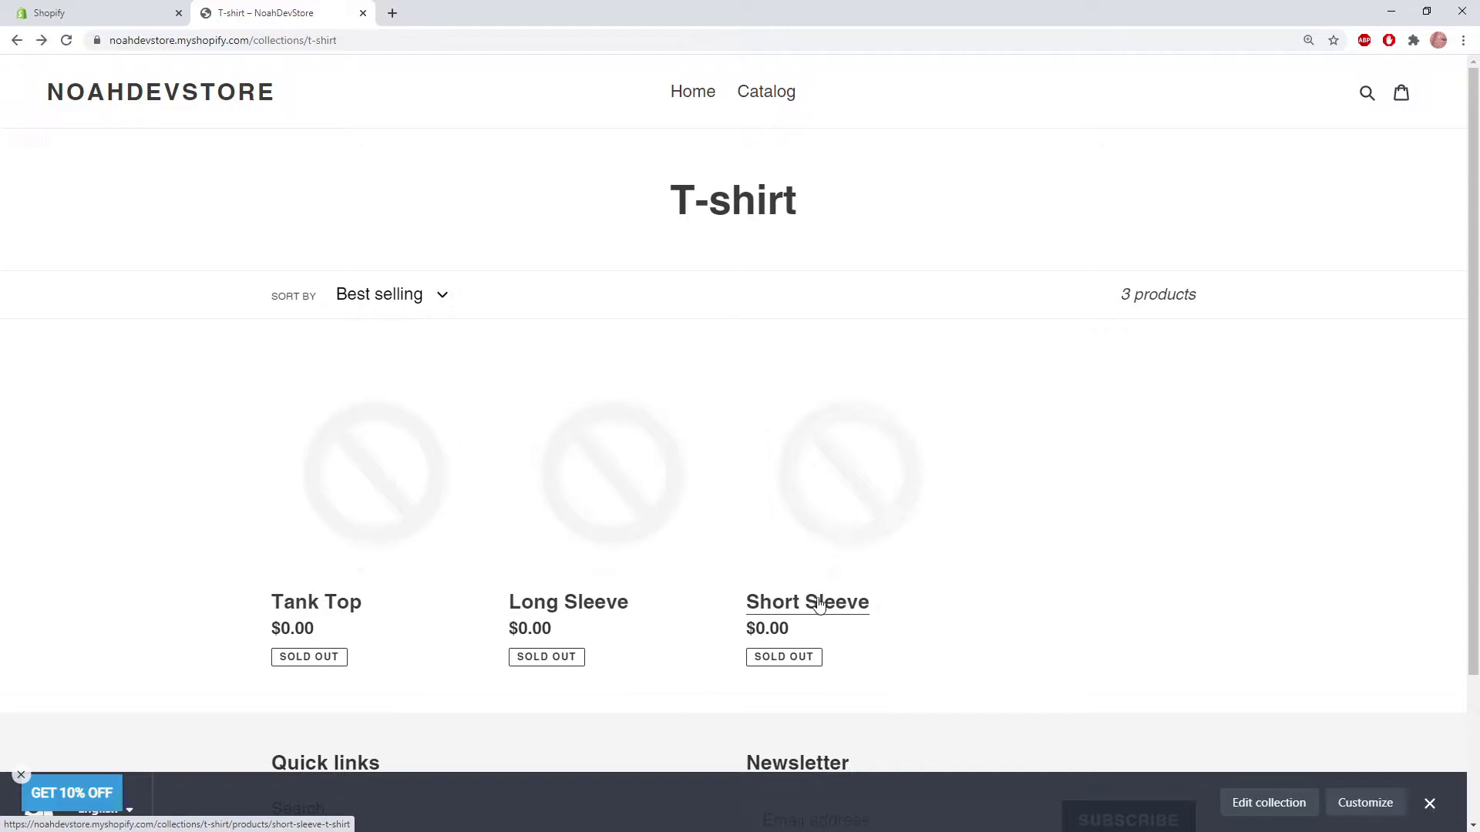
pyautogui.click(340, 611)
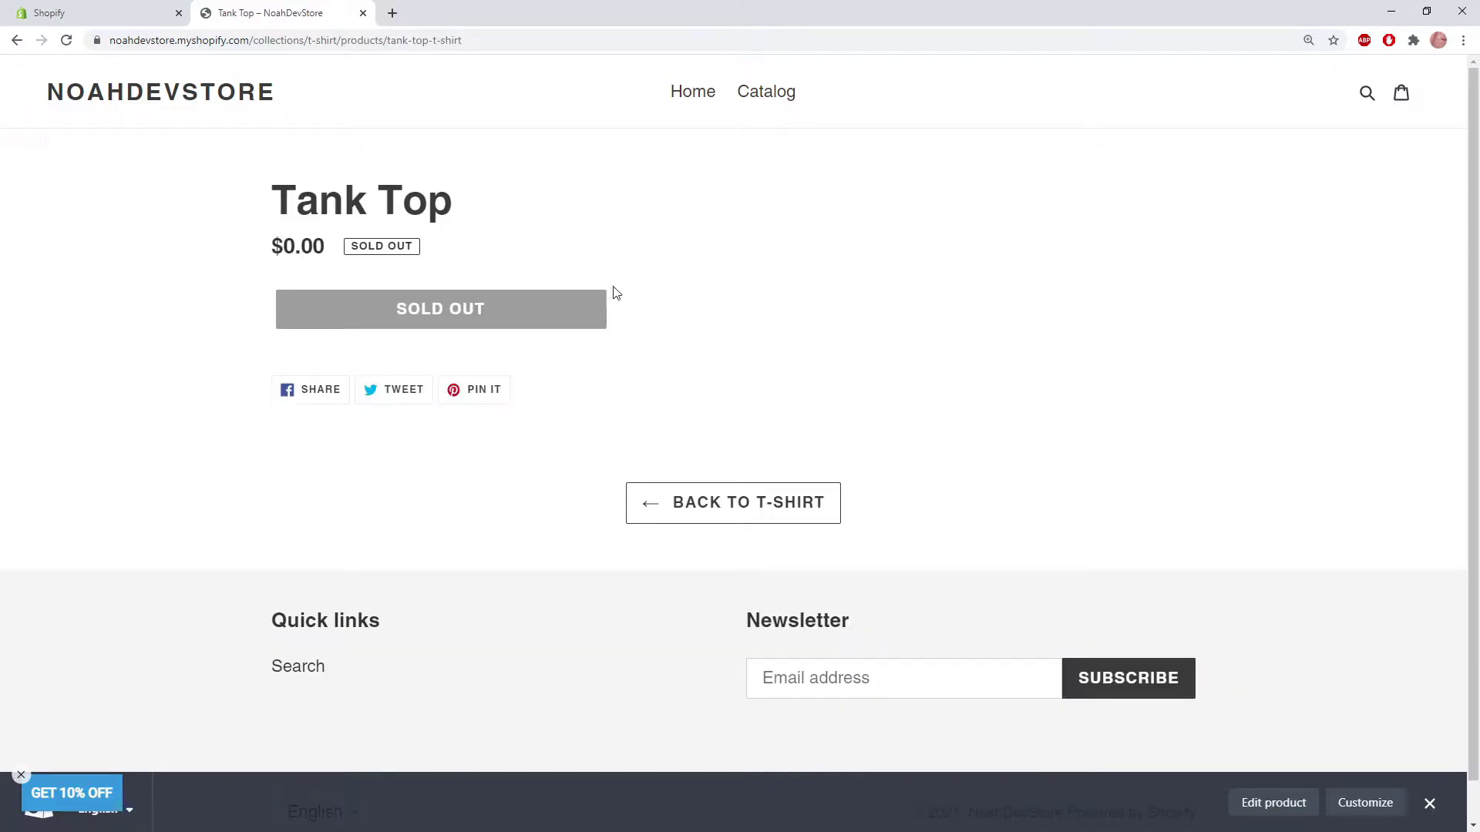
pyautogui.moveTo(417, 248); pyautogui.dragTo(272, 247)
pyautogui.click(503, 246)
pyautogui.click(330, 244)
pyautogui.moveTo(349, 257); pyautogui.dragTo(423, 249)
pyautogui.click(456, 260)
pyautogui.click(17, 40)
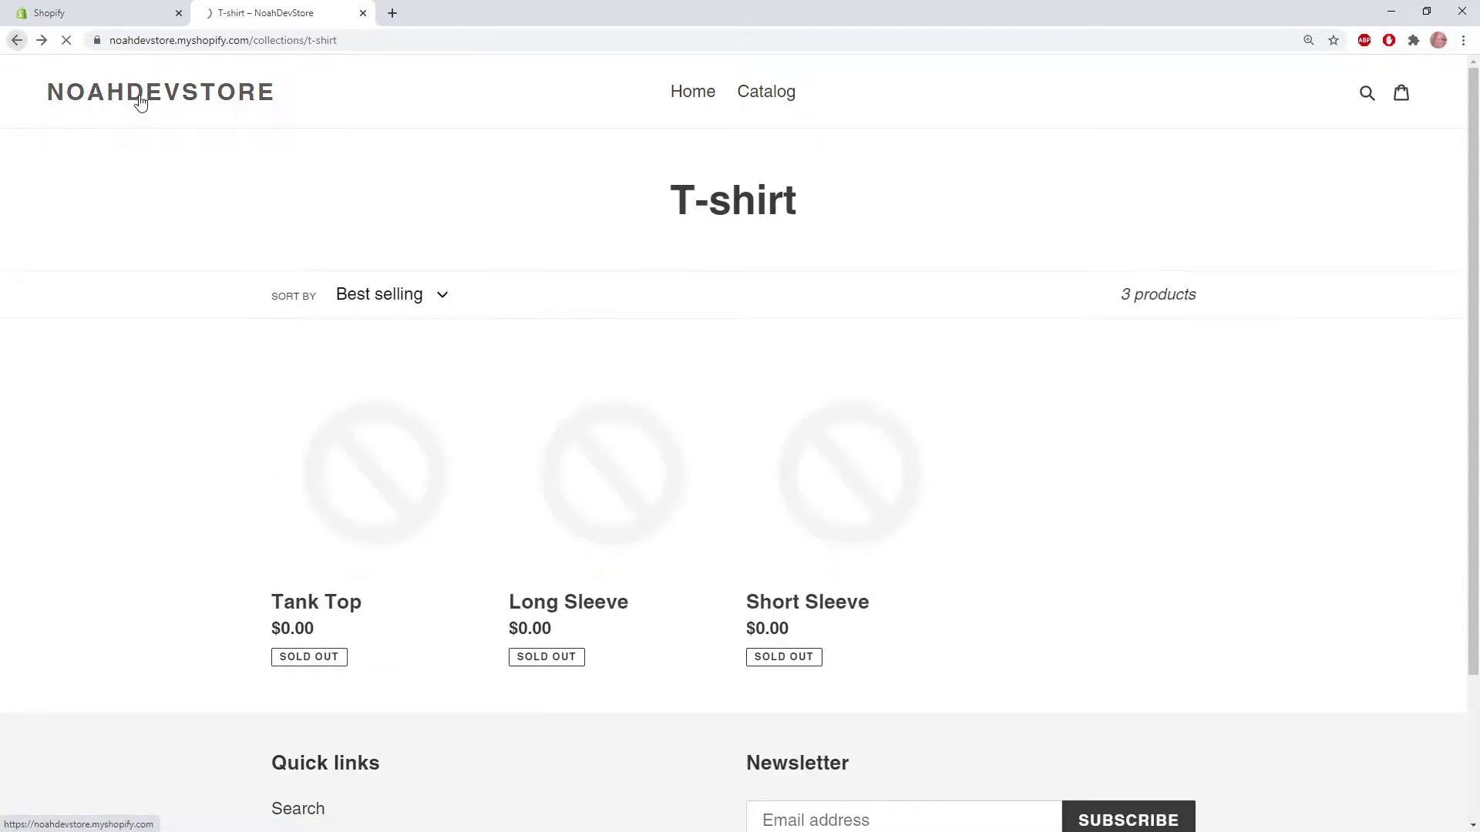
# Back in the Bulk Product Edit app, filter products to the T-shirt collection and preview the matches
pyautogui.click(113, 17)
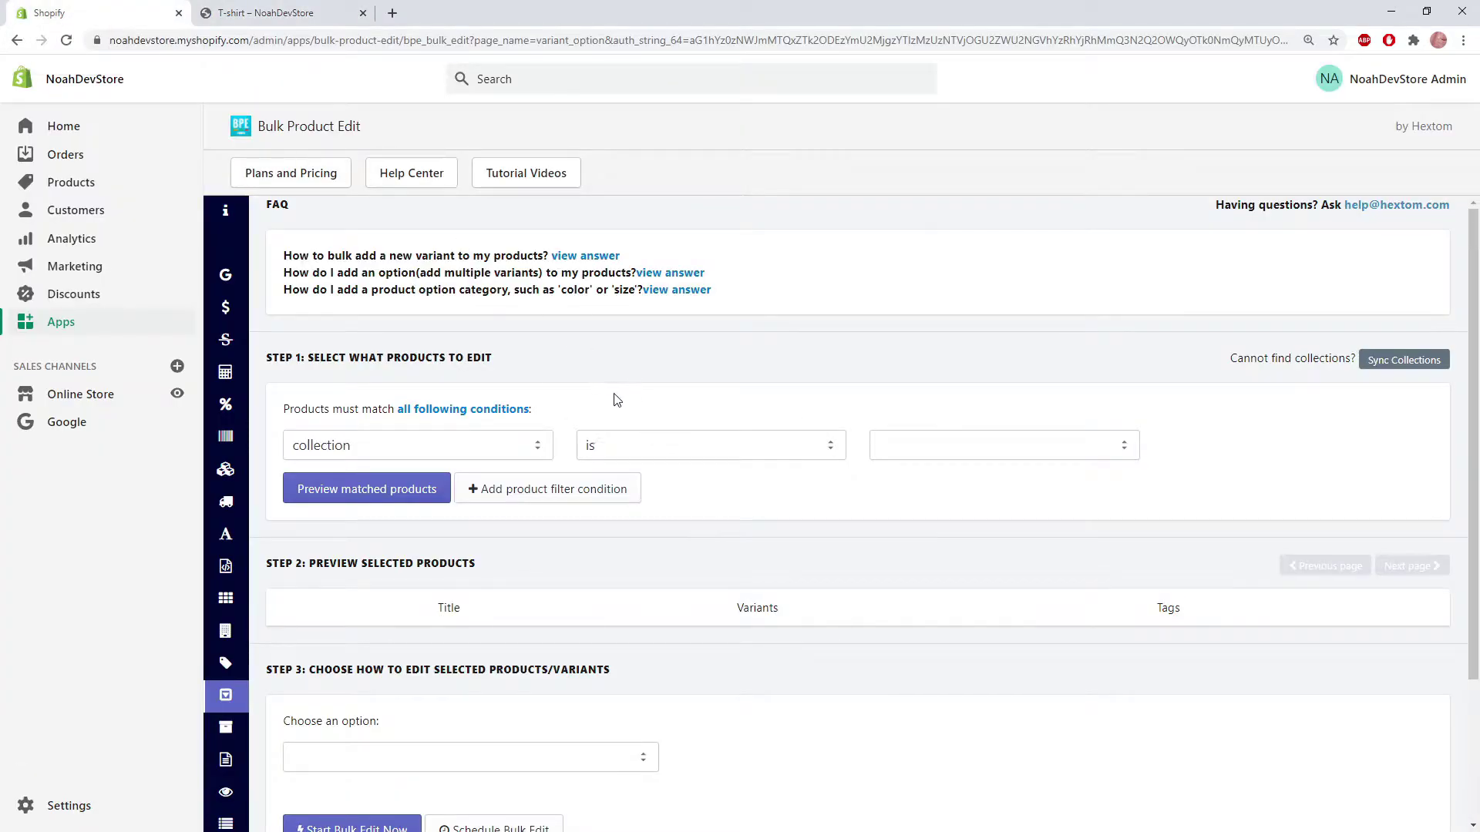
pyautogui.click(927, 455)
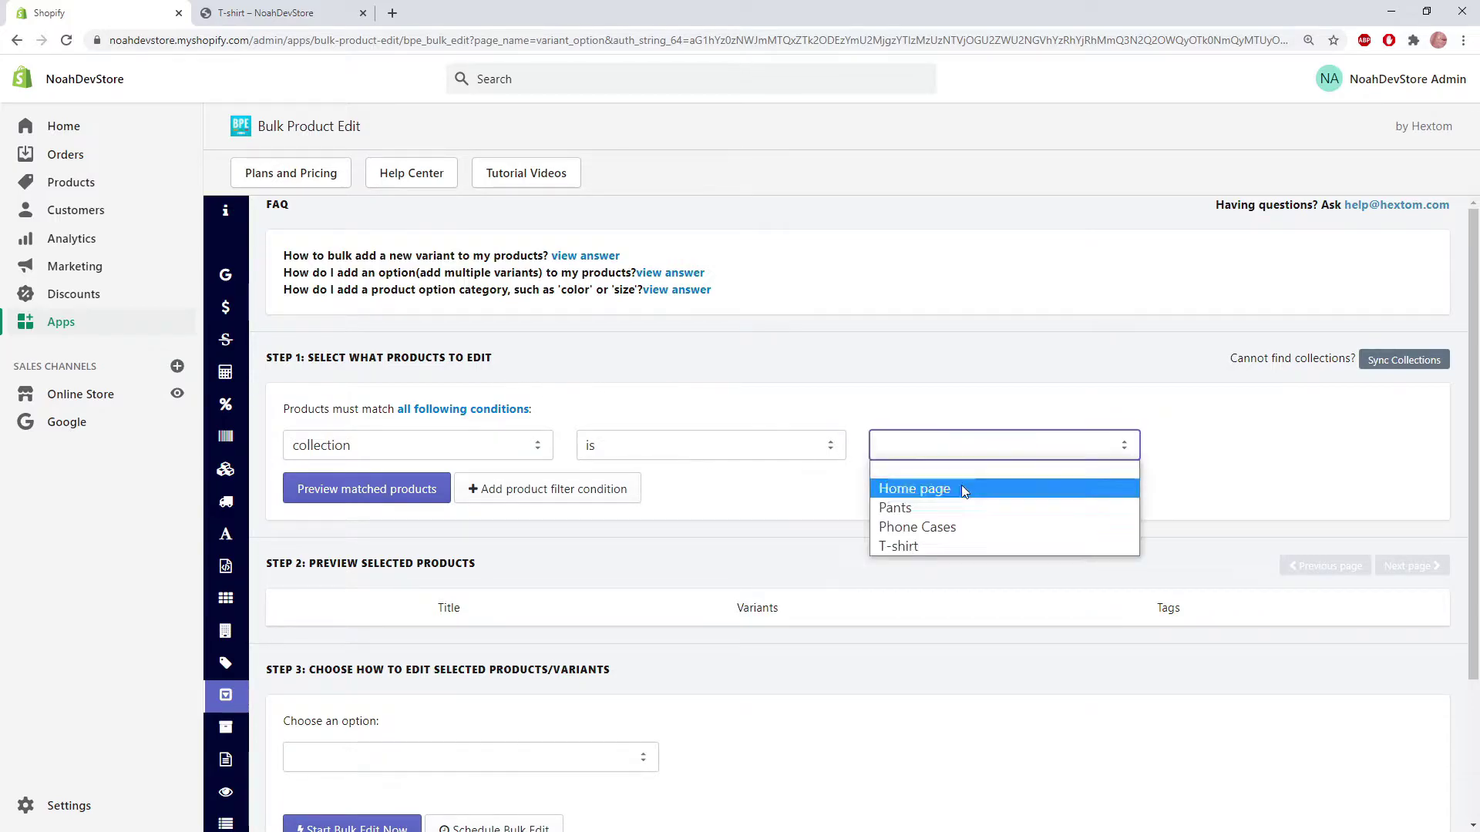
pyautogui.click(971, 543)
pyautogui.click(444, 490)
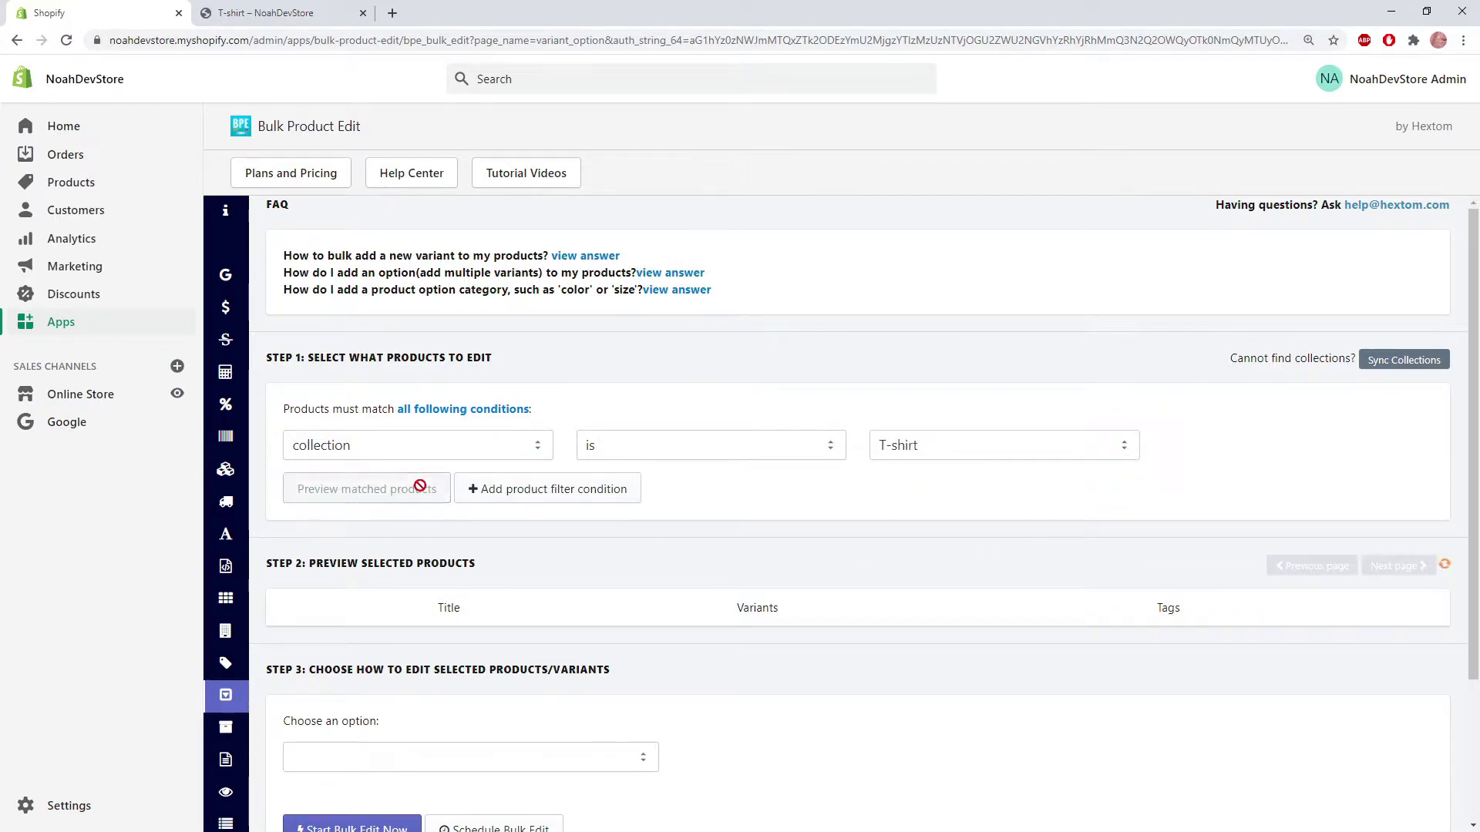
pyautogui.scroll(-3, 848, 354)
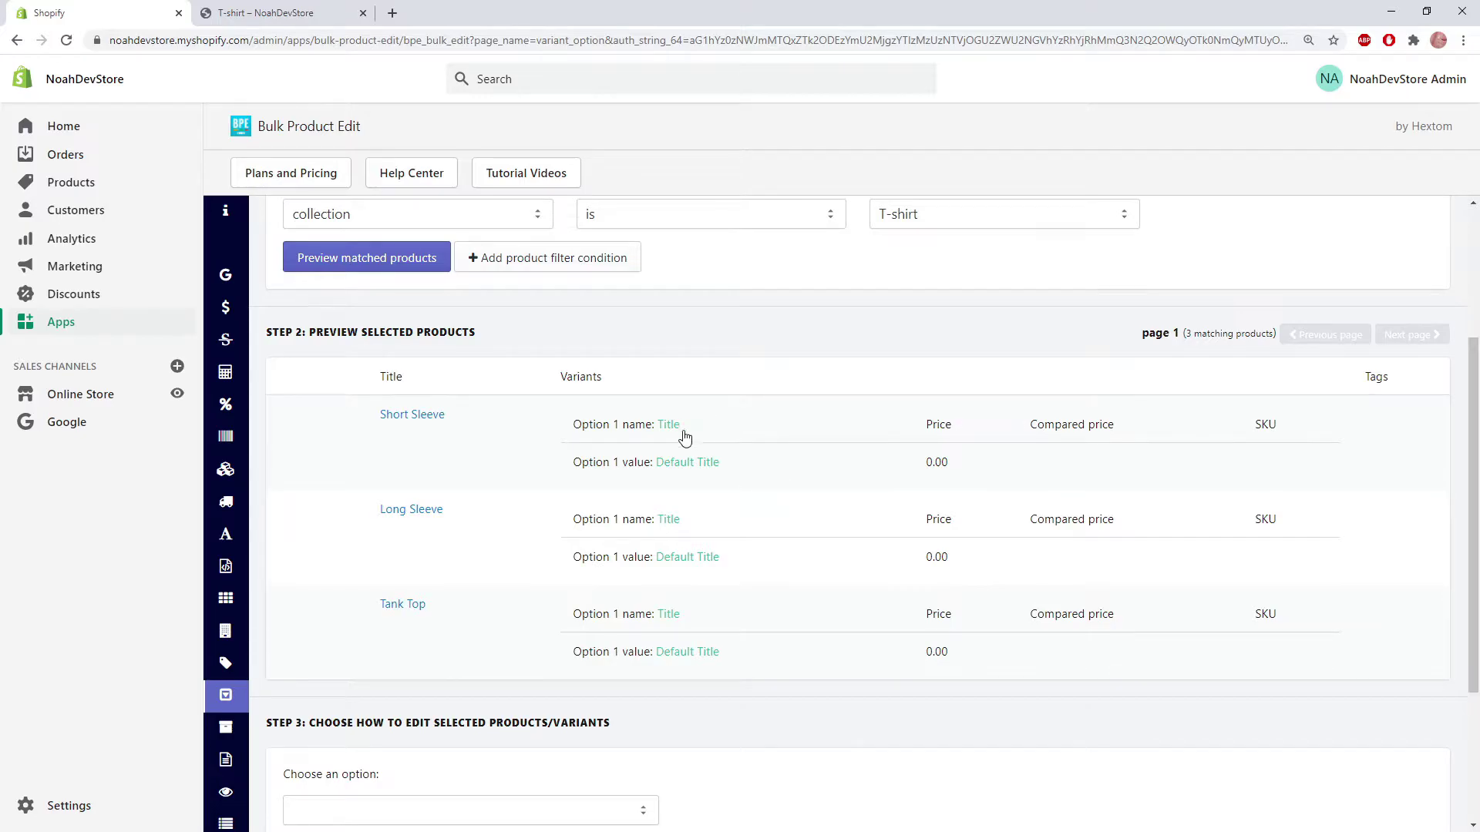
pyautogui.scroll(-3, 794, 539)
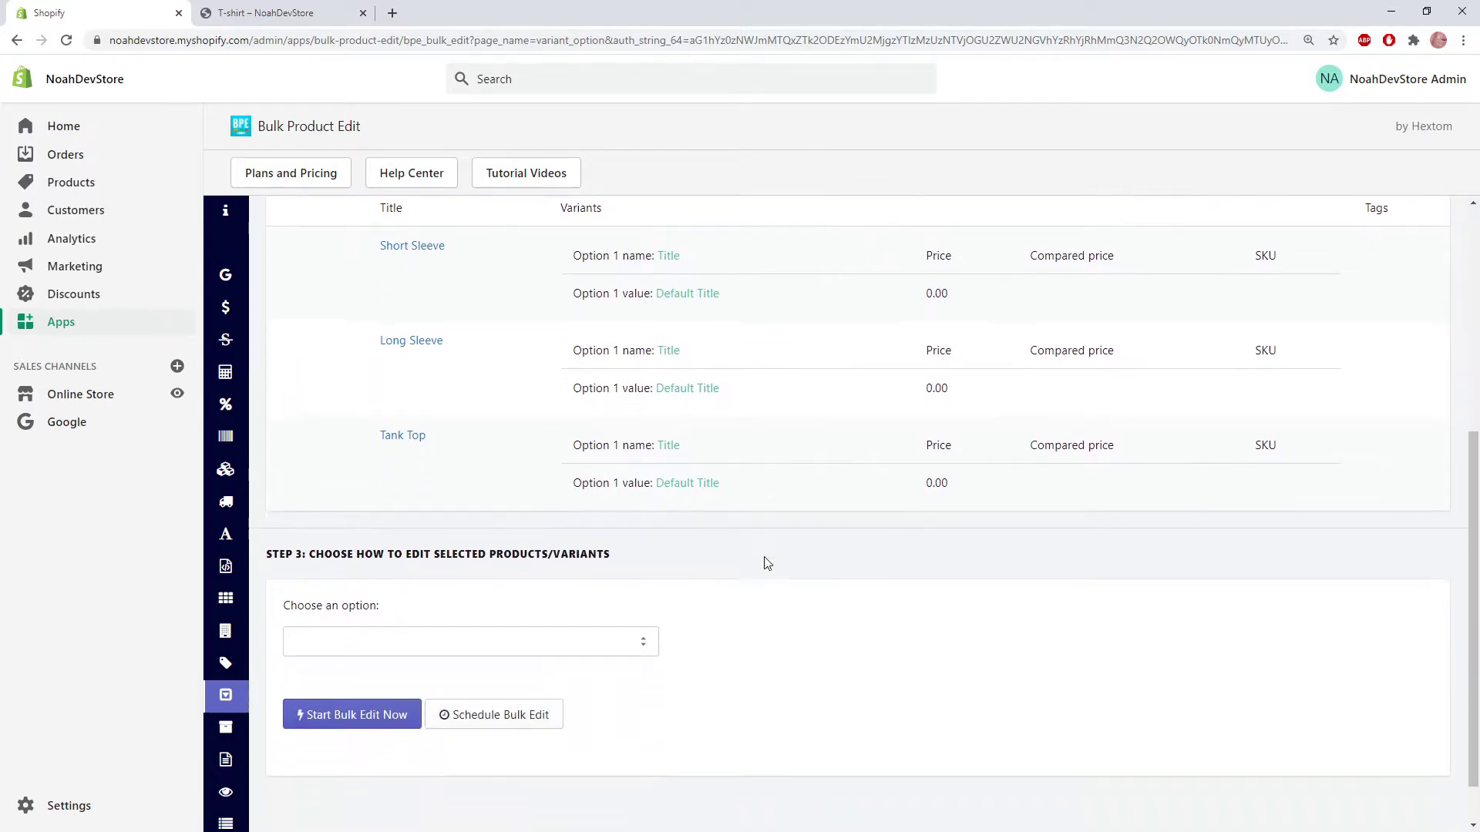
# Run a bulk edit immediately that replaces Title with Color in the product option name
pyautogui.click(594, 587)
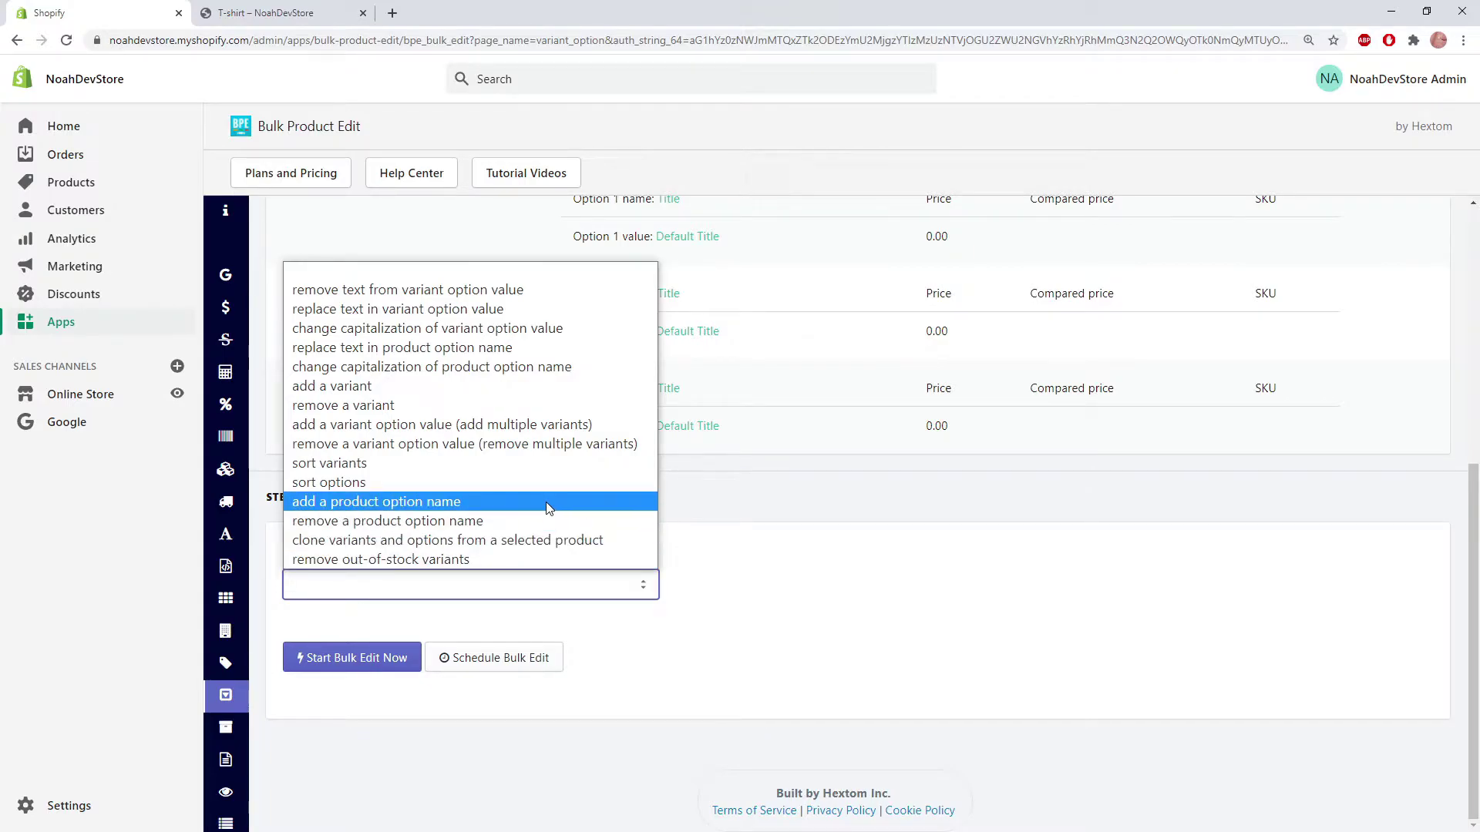
pyautogui.click(545, 347)
pyautogui.click(417, 665)
pyautogui.write('Ti')
pyautogui.press('Tab')
pyautogui.write('Color')
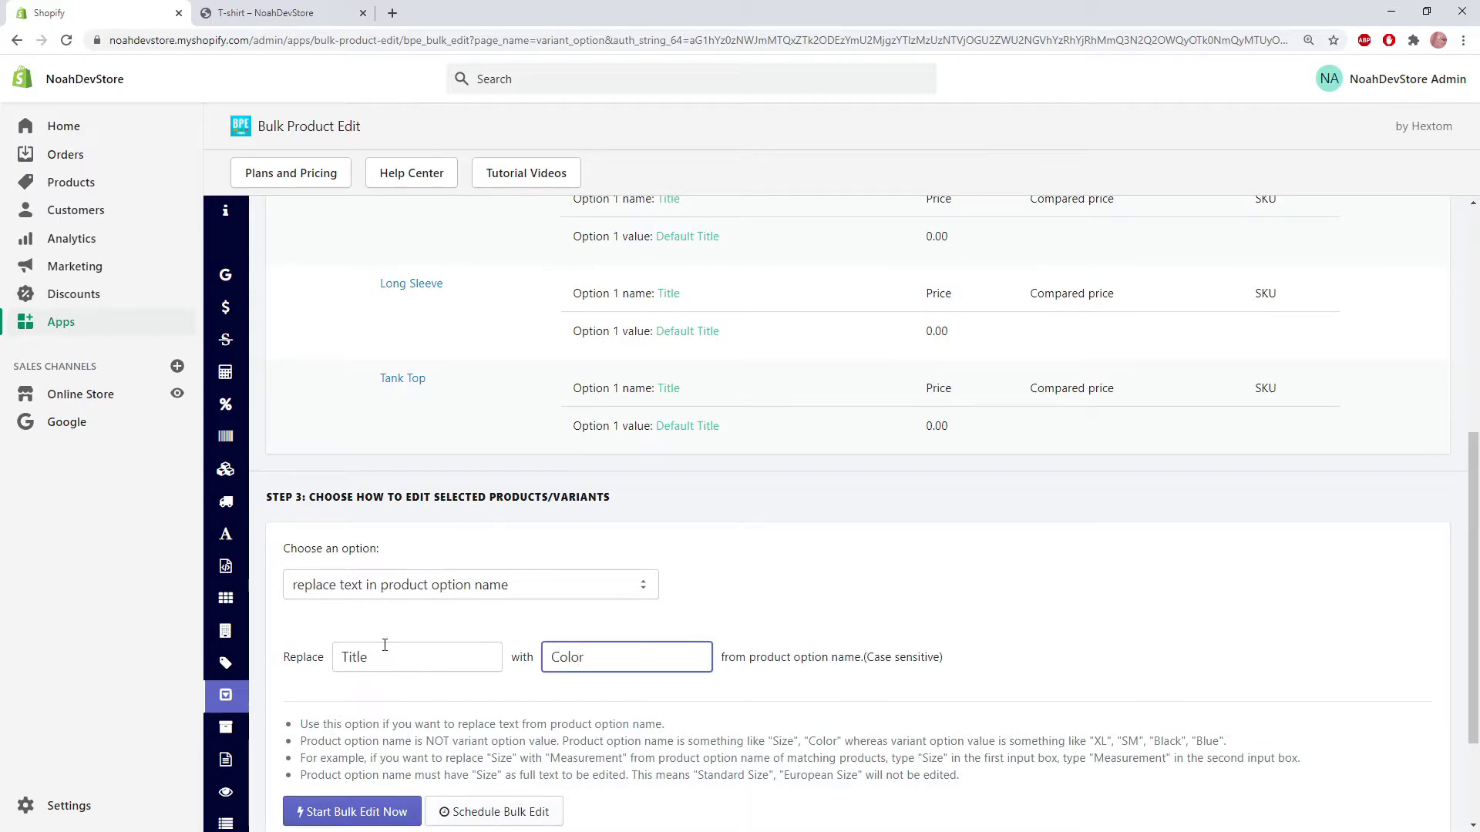
pyautogui.scroll(-1, 384, 645)
pyautogui.click(370, 735)
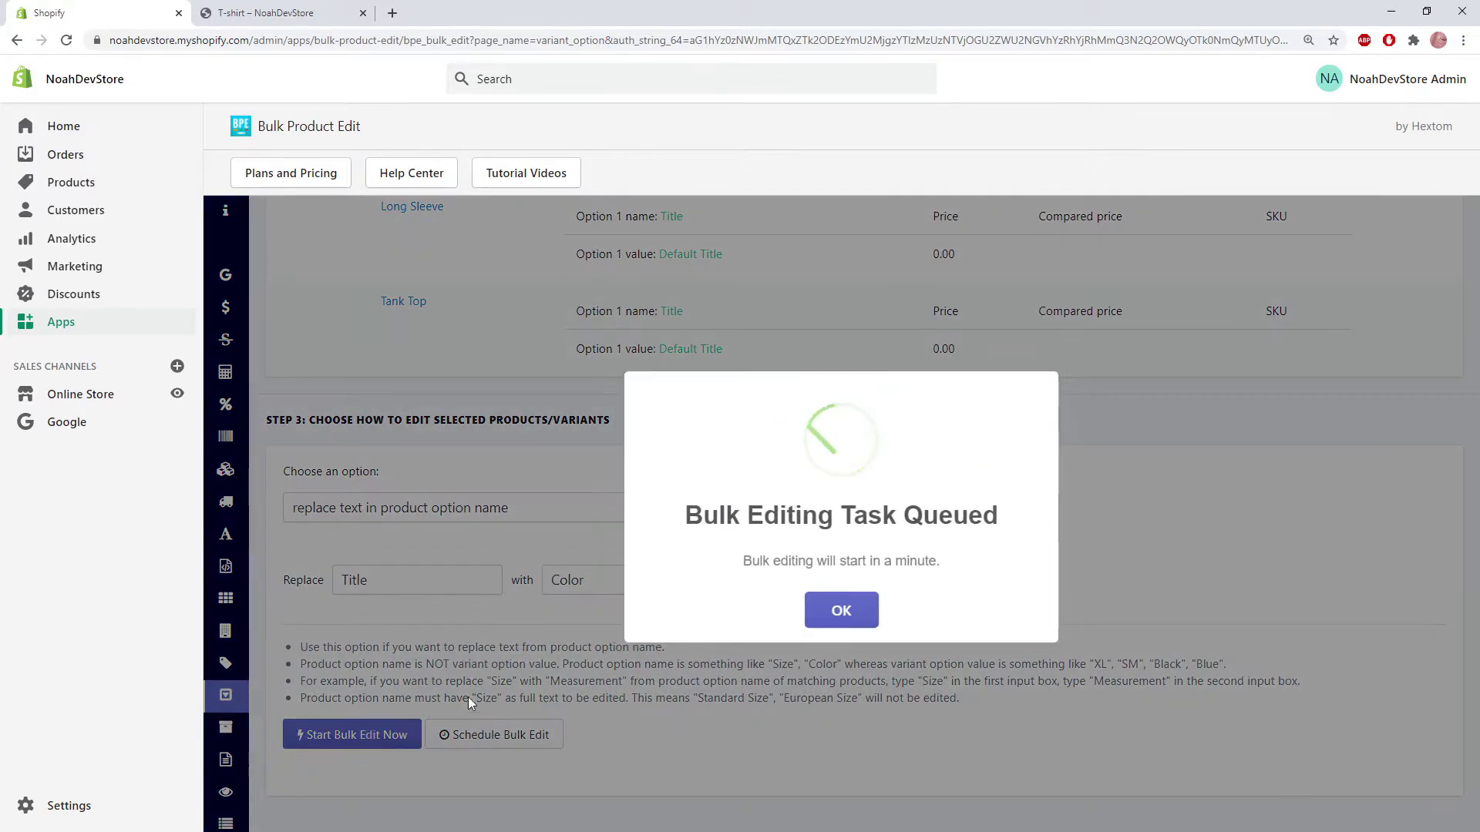
pyautogui.click(845, 616)
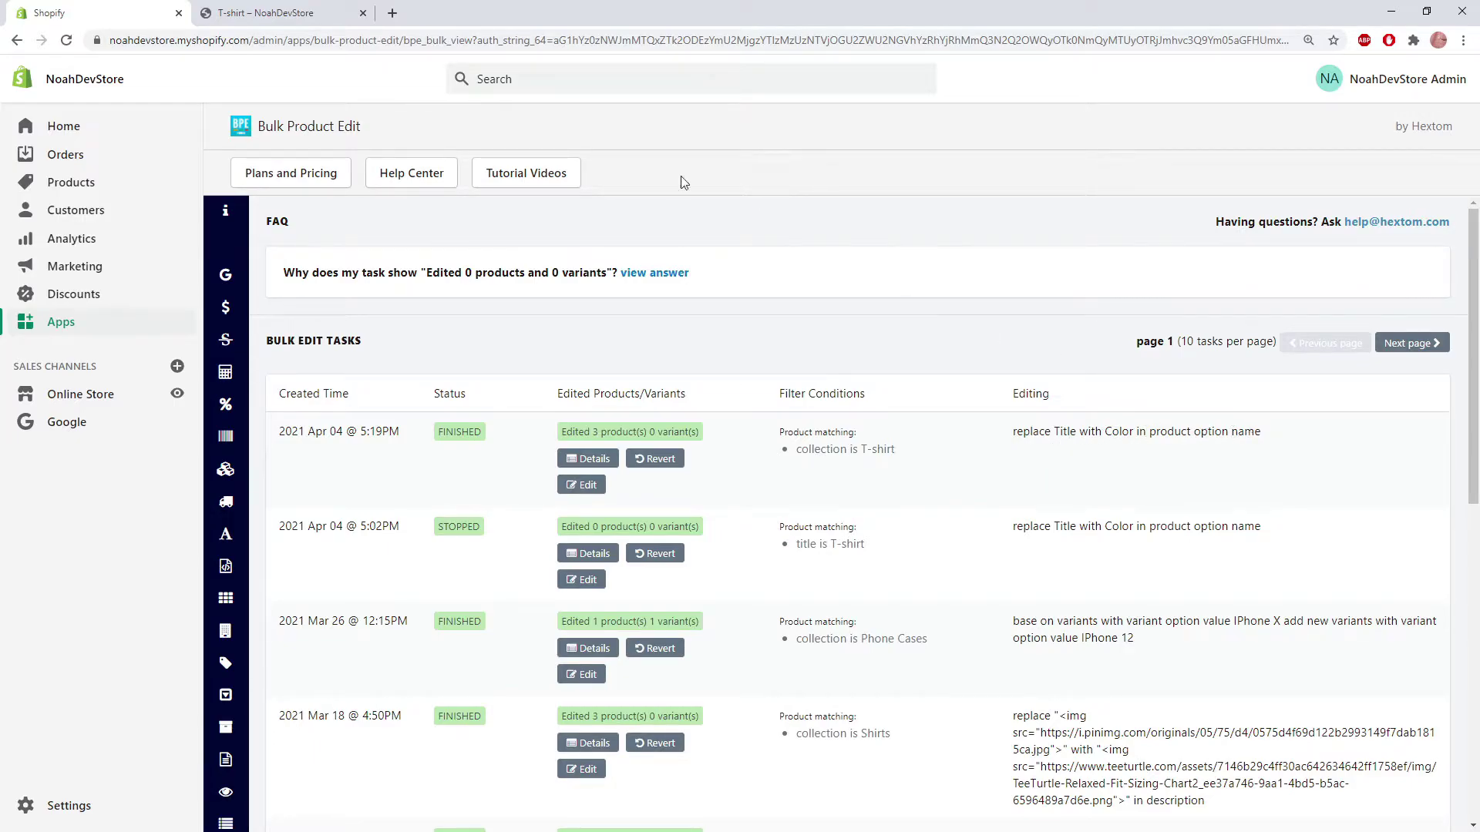
# Reload the storefront's T-shirt collection and examine the option name and its values on the Tank Top page
pyautogui.click(273, 21)
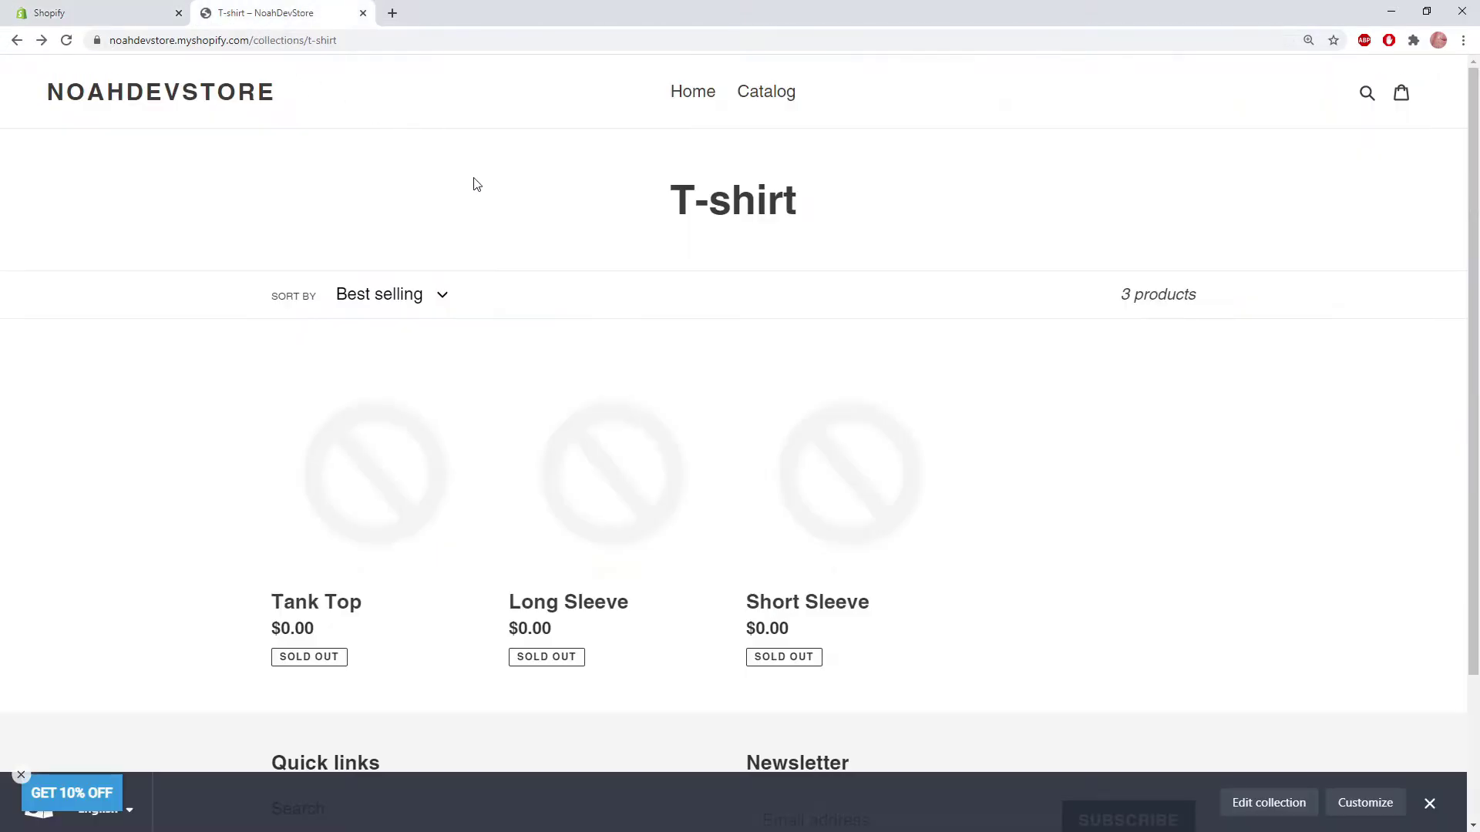
pyautogui.click(67, 43)
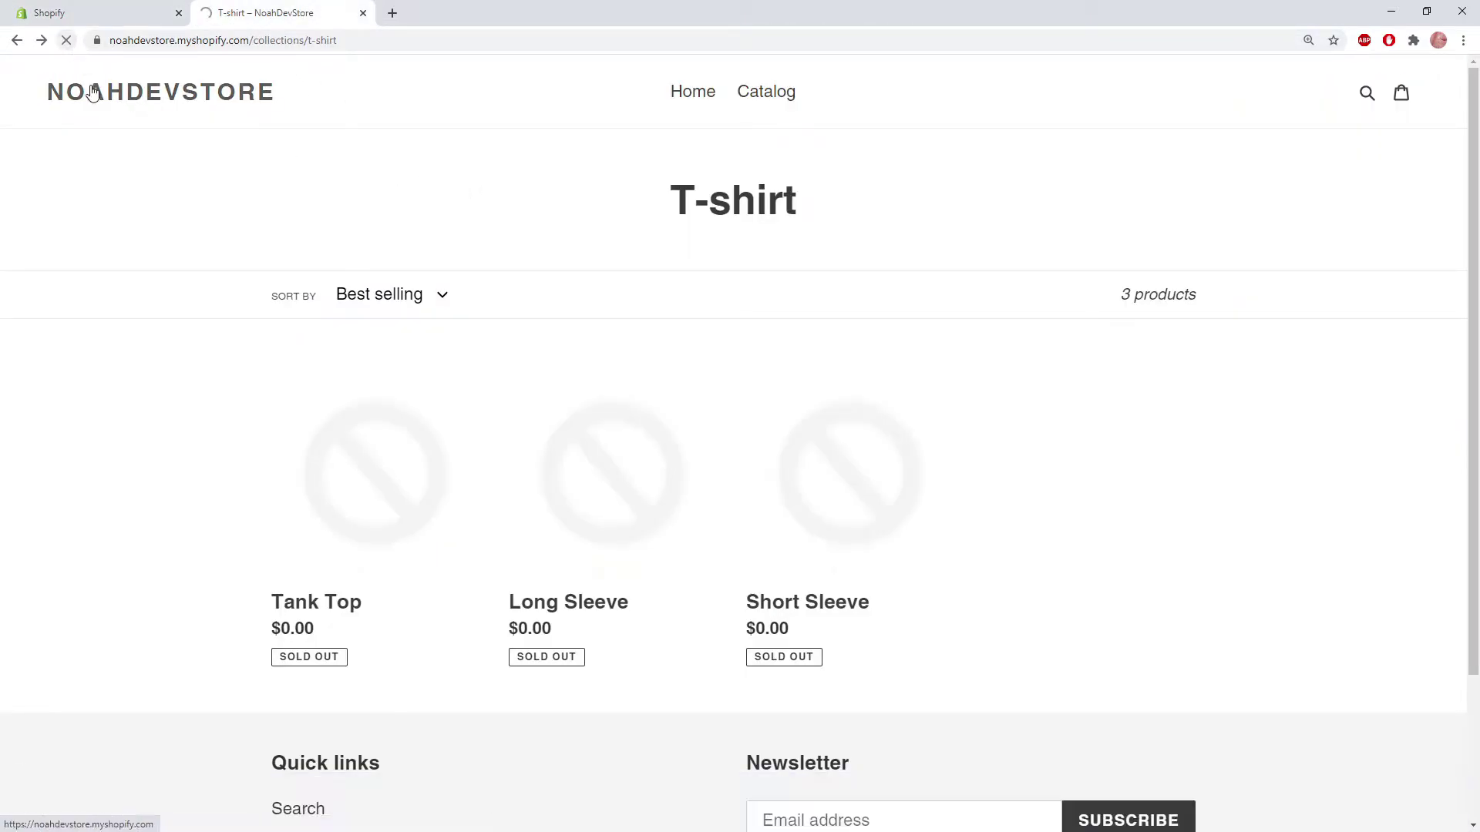
pyautogui.click(360, 481)
pyautogui.click(319, 302)
pyautogui.click(250, 305)
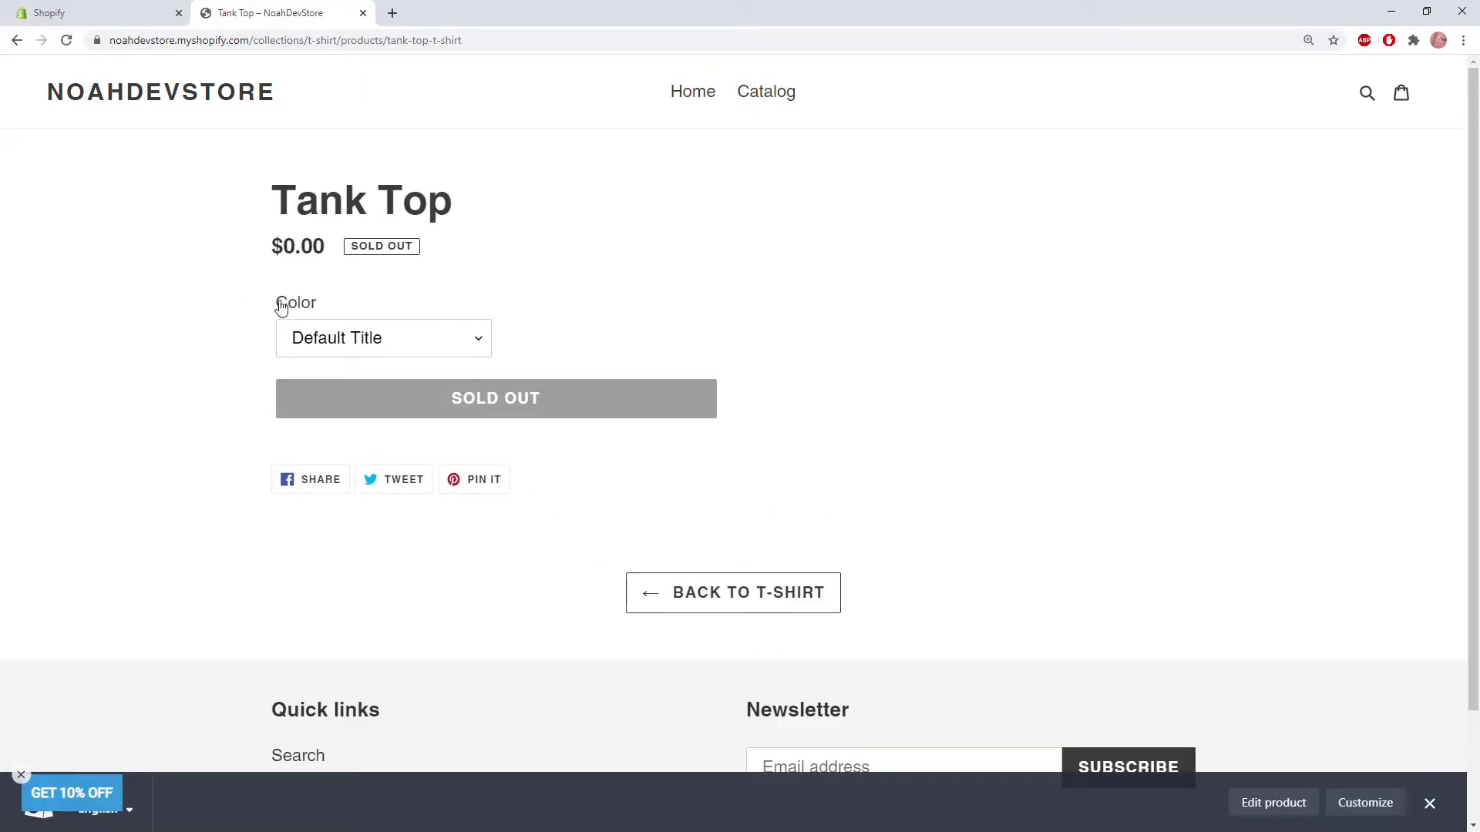
pyautogui.click(439, 347)
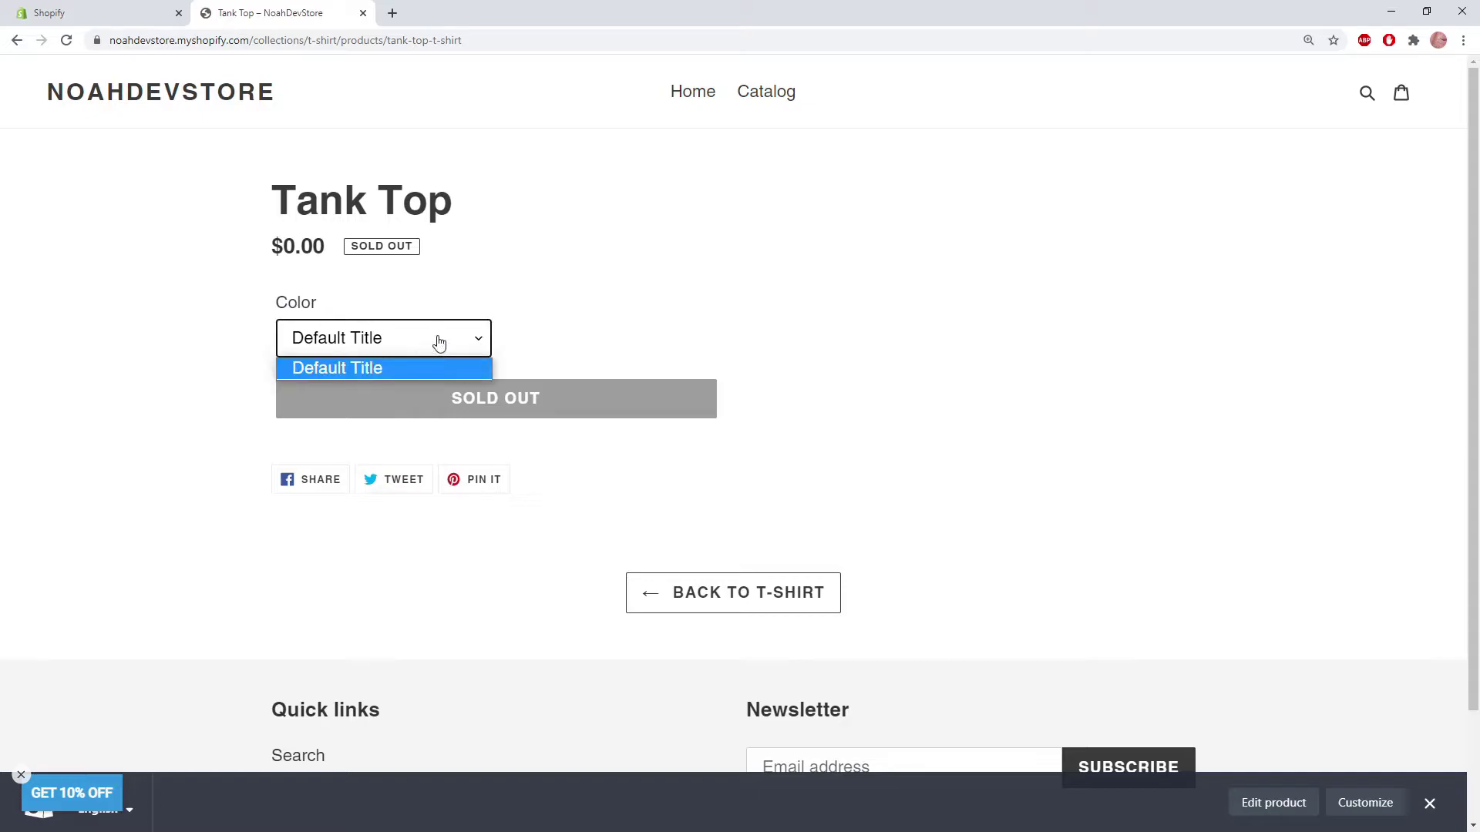
pyautogui.click(530, 341)
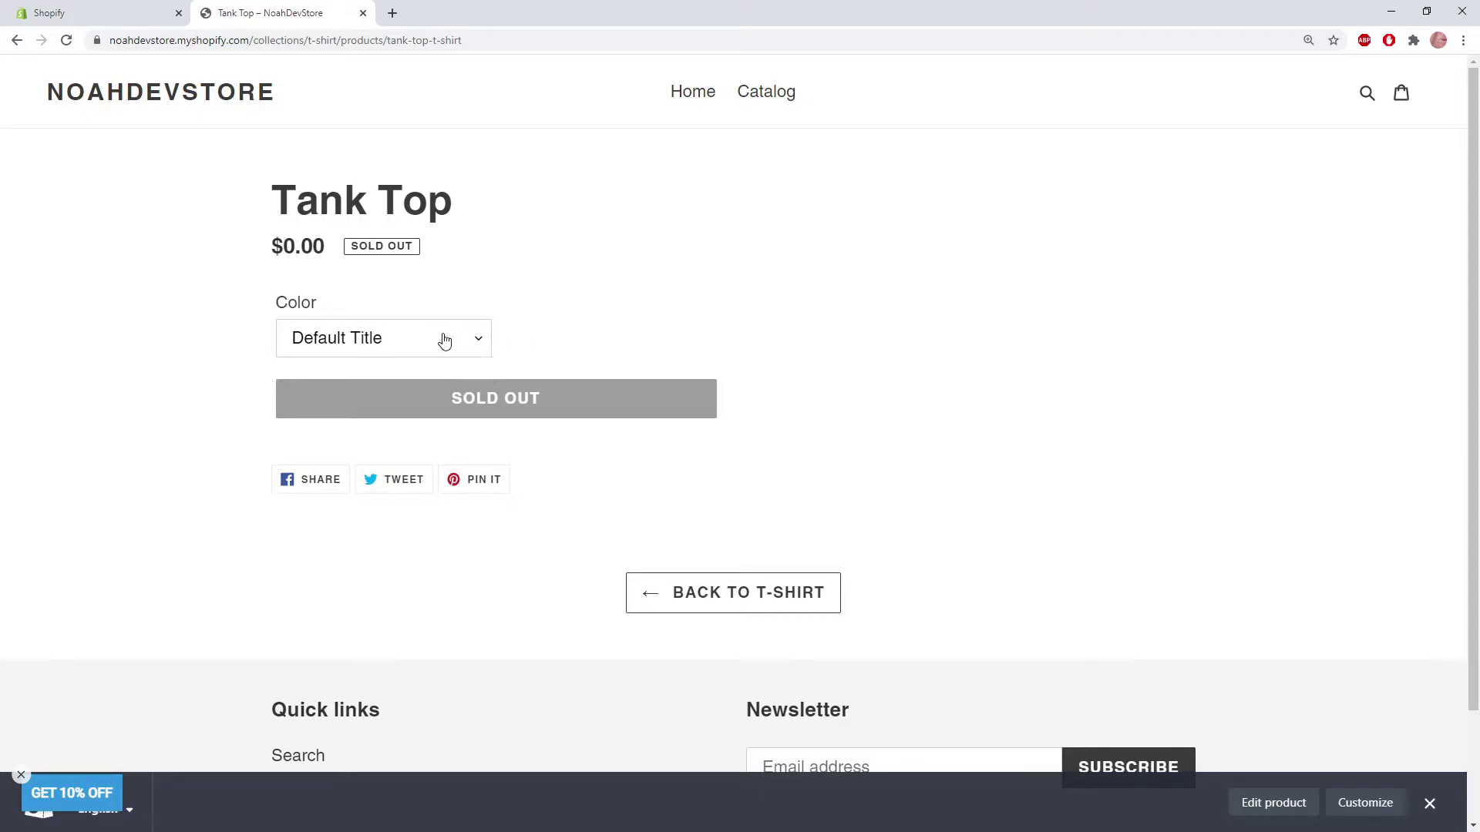
# Start another Variant & Options bulk edit in the admin, filtered to the T-shirt collection, and preview the matching products
pyautogui.click(139, 9)
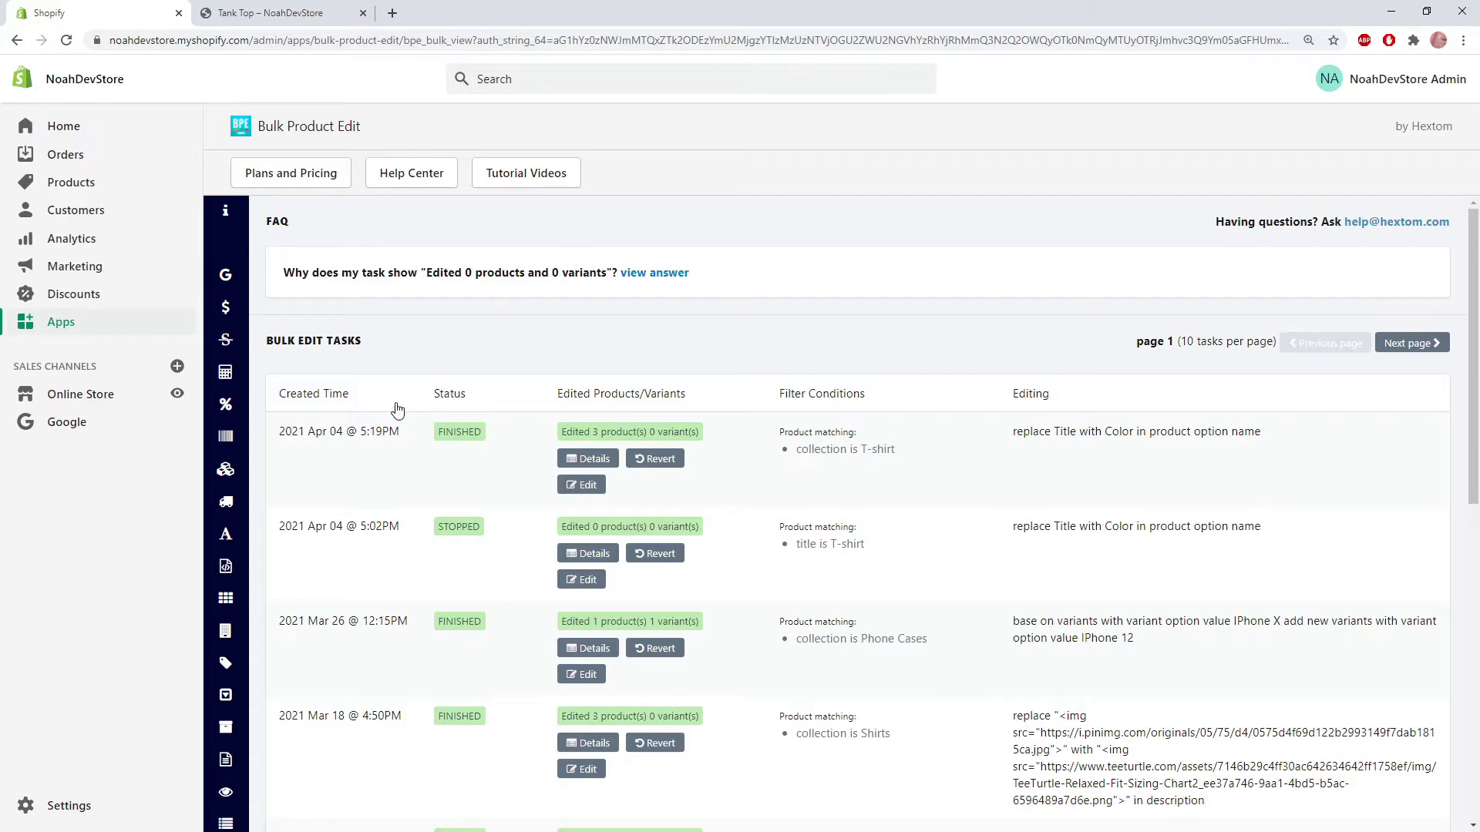
pyautogui.moveTo(251, 515)
pyautogui.scroll(-2, 254, 509)
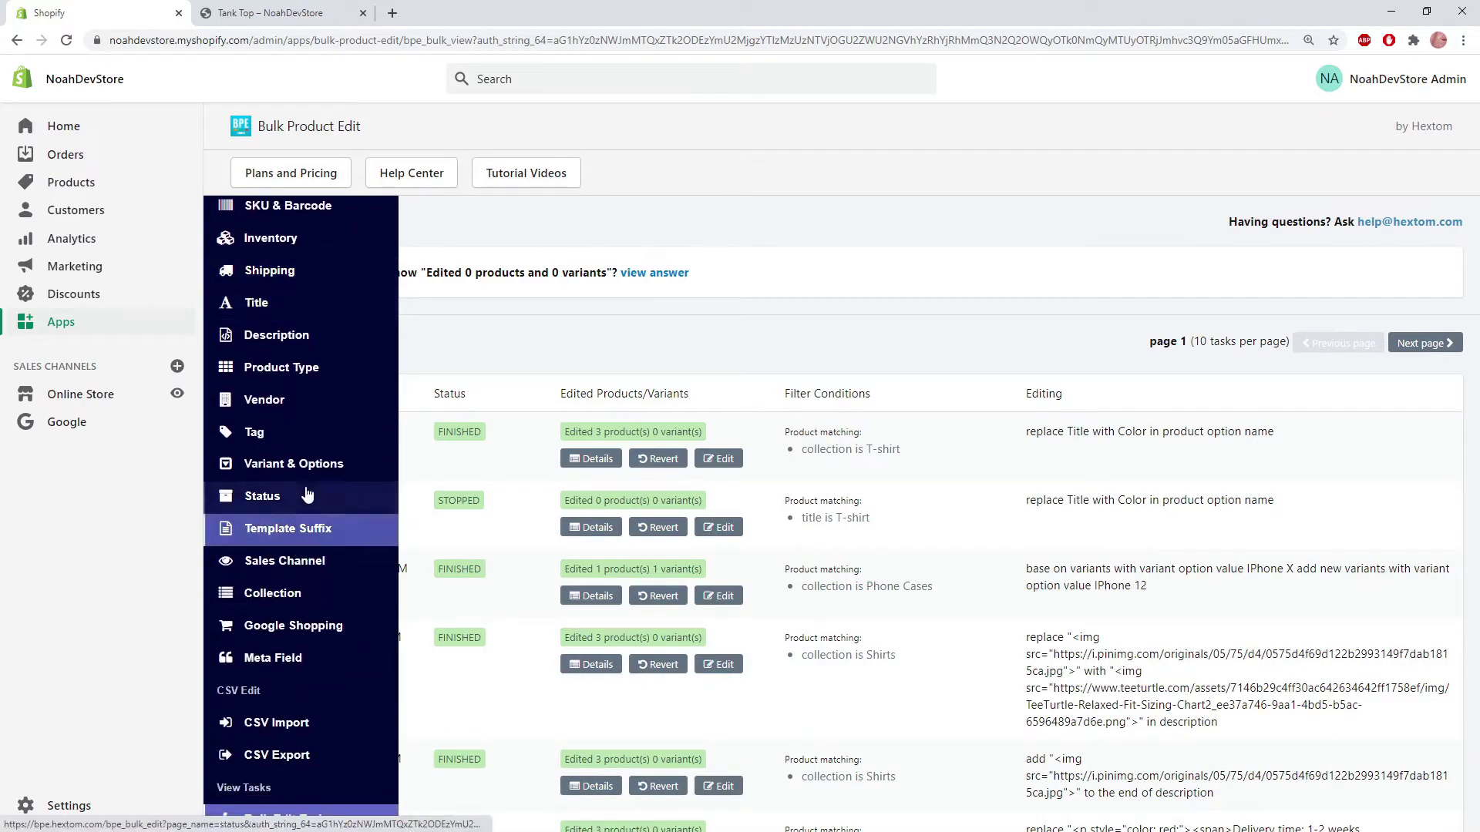
pyautogui.click(316, 465)
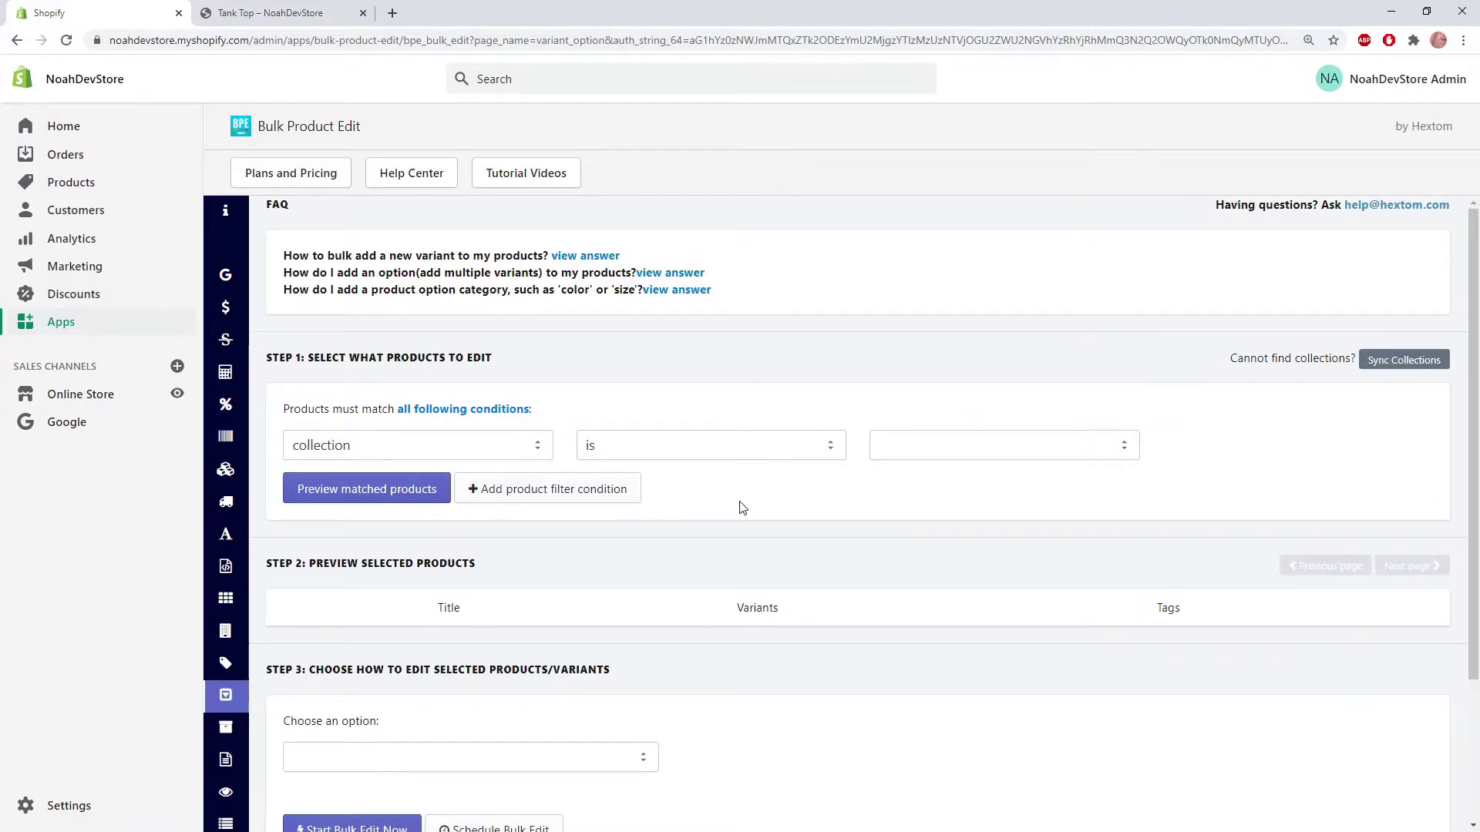
pyautogui.click(955, 453)
pyautogui.click(936, 548)
pyautogui.scroll(-3, 928, 393)
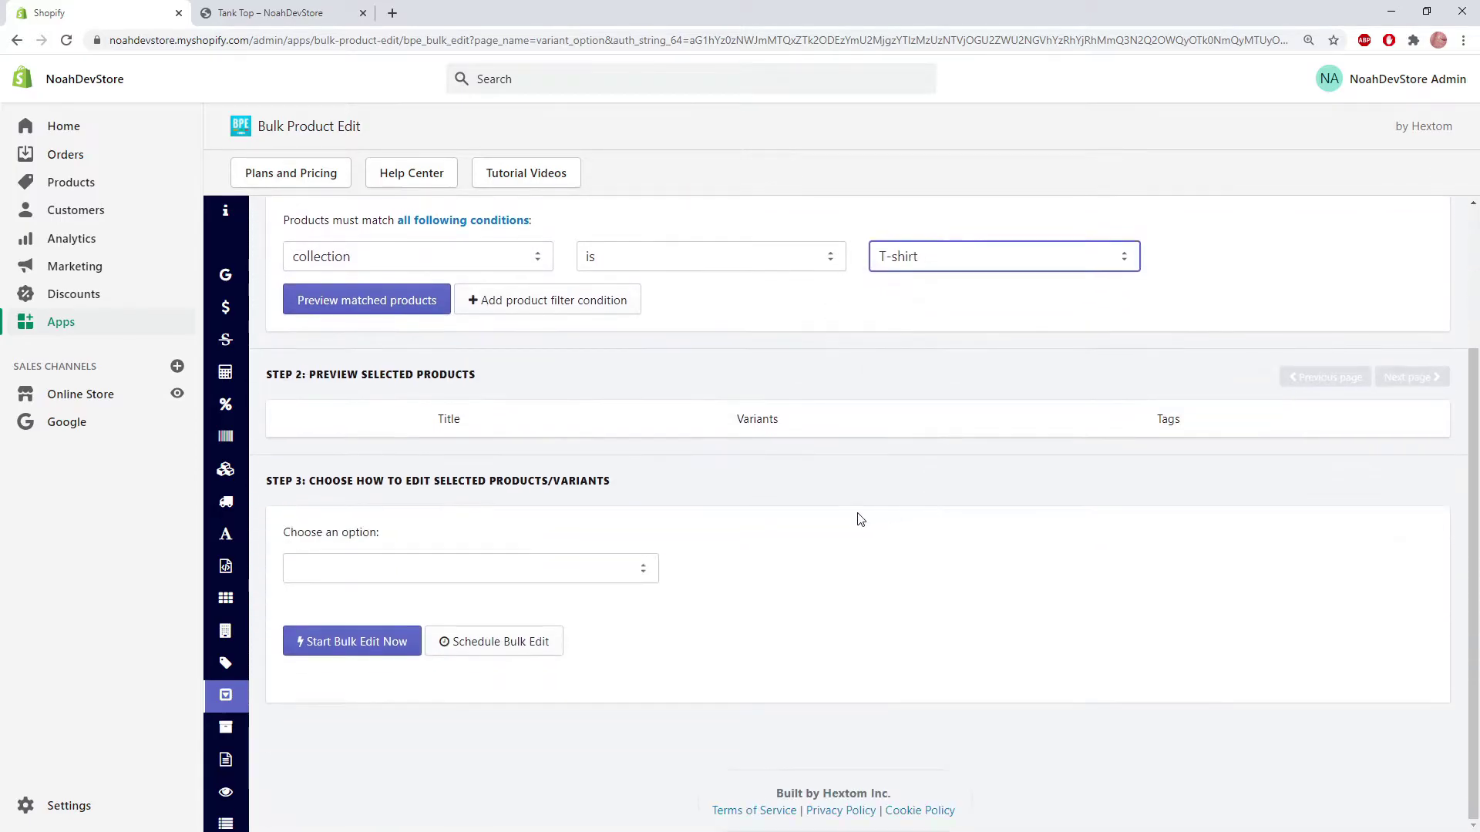
pyautogui.click(387, 308)
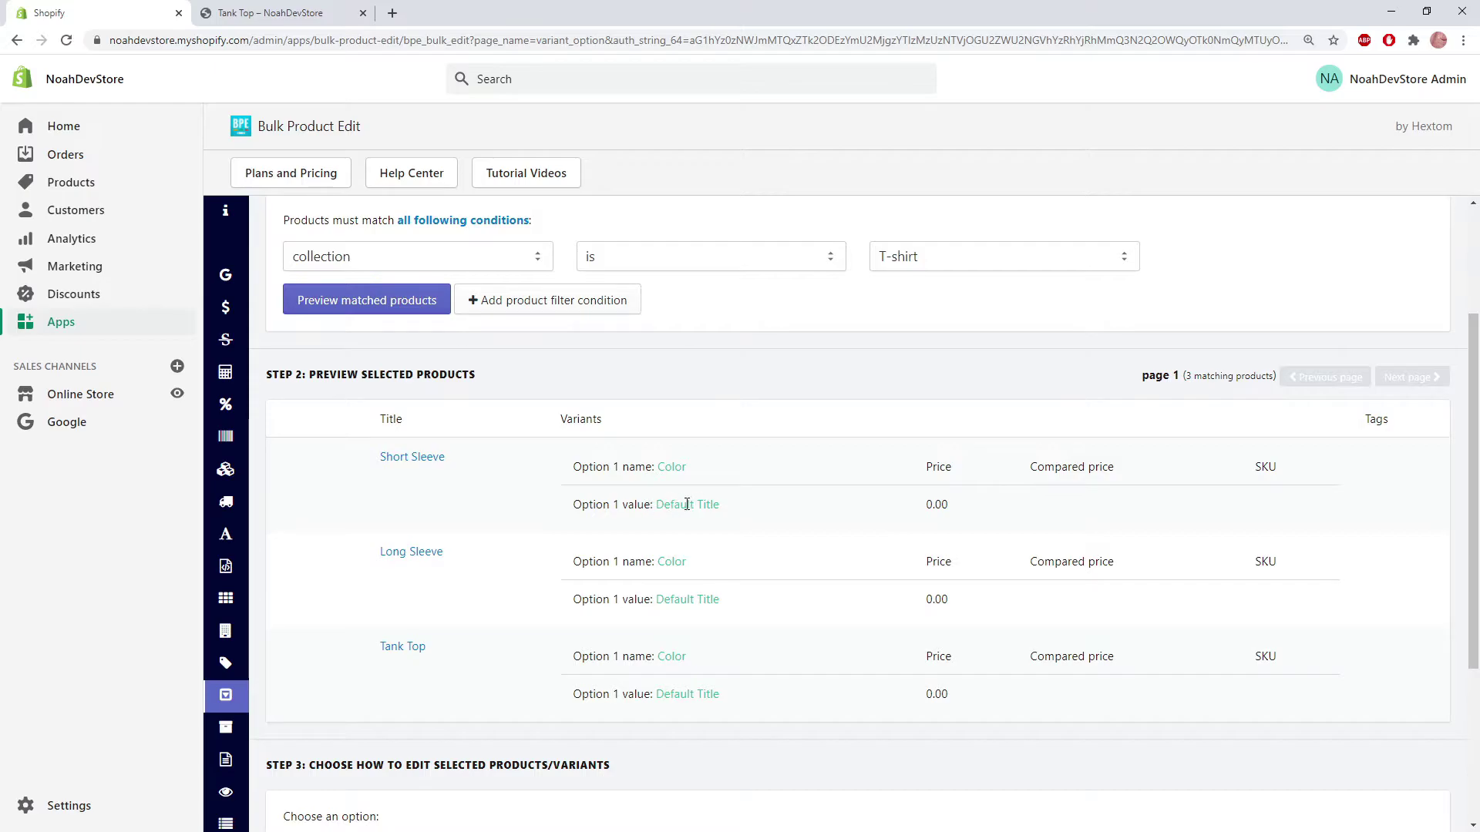
# Run a bulk edit immediately that replaces Default Title with White in the variant option value, full matches only
pyautogui.scroll(-4, 694, 509)
pyautogui.click(571, 585)
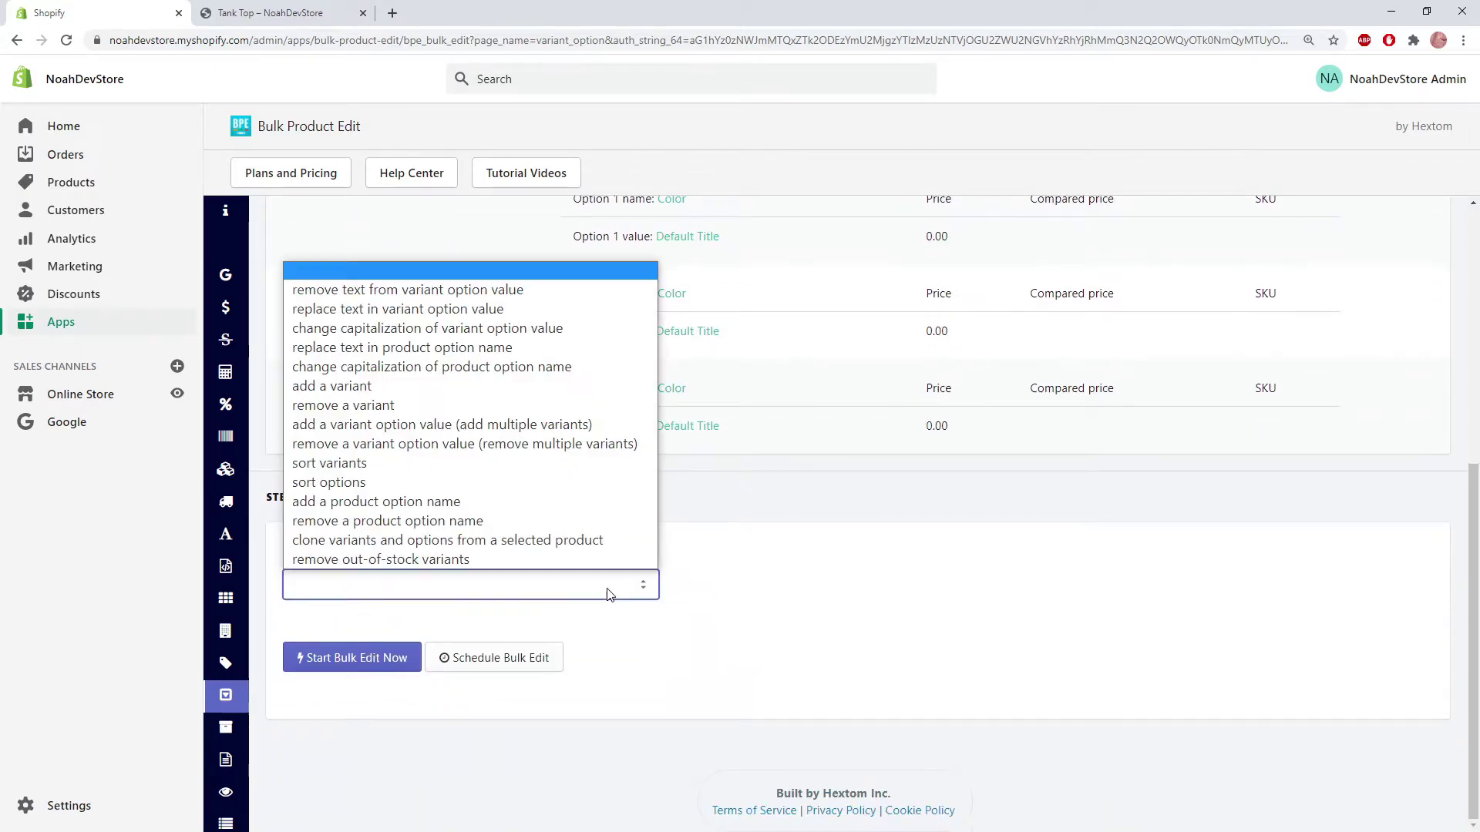
pyautogui.click(537, 306)
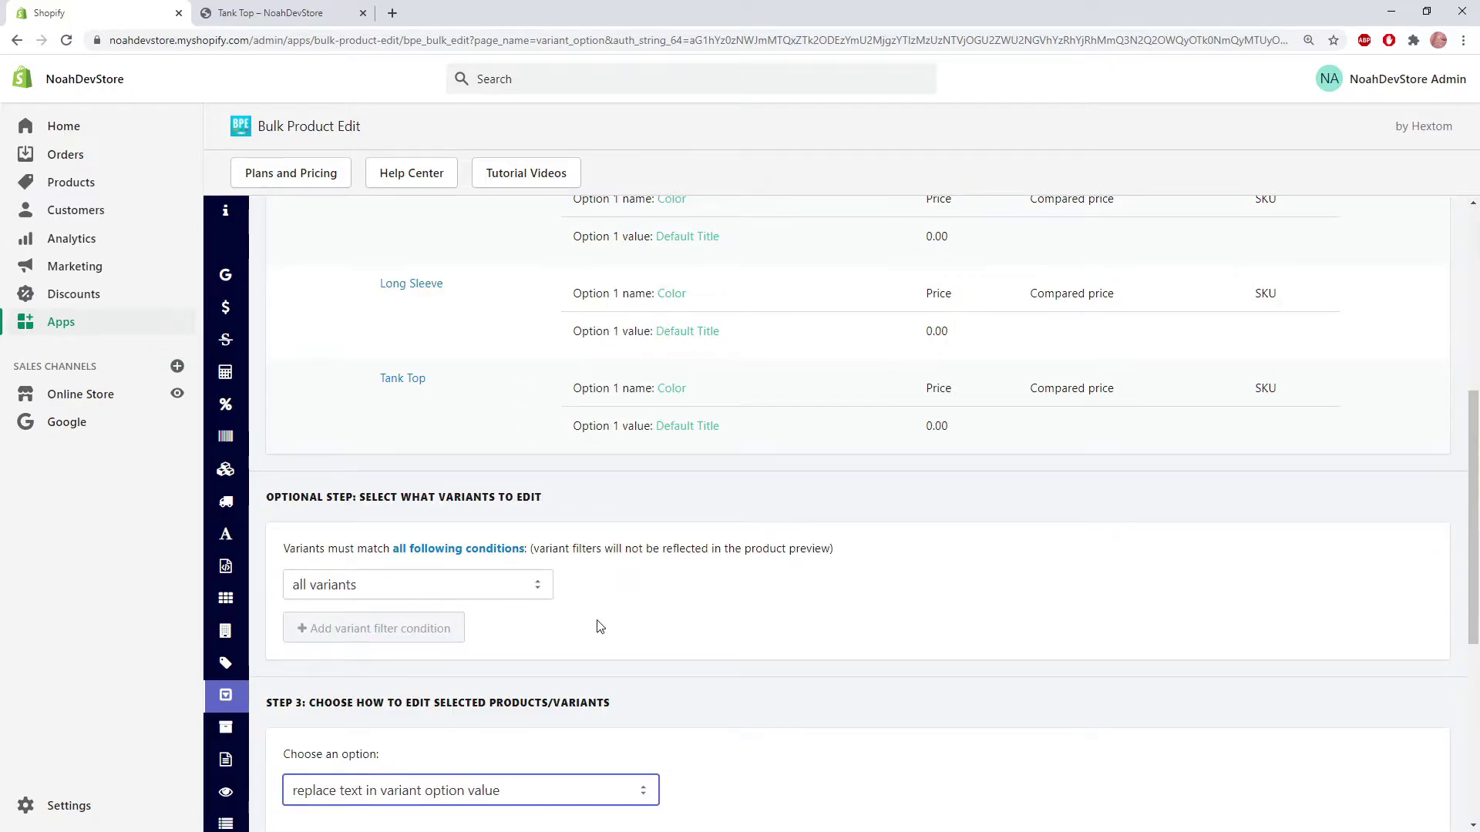
pyautogui.scroll(-3, 600, 625)
pyautogui.click(518, 628)
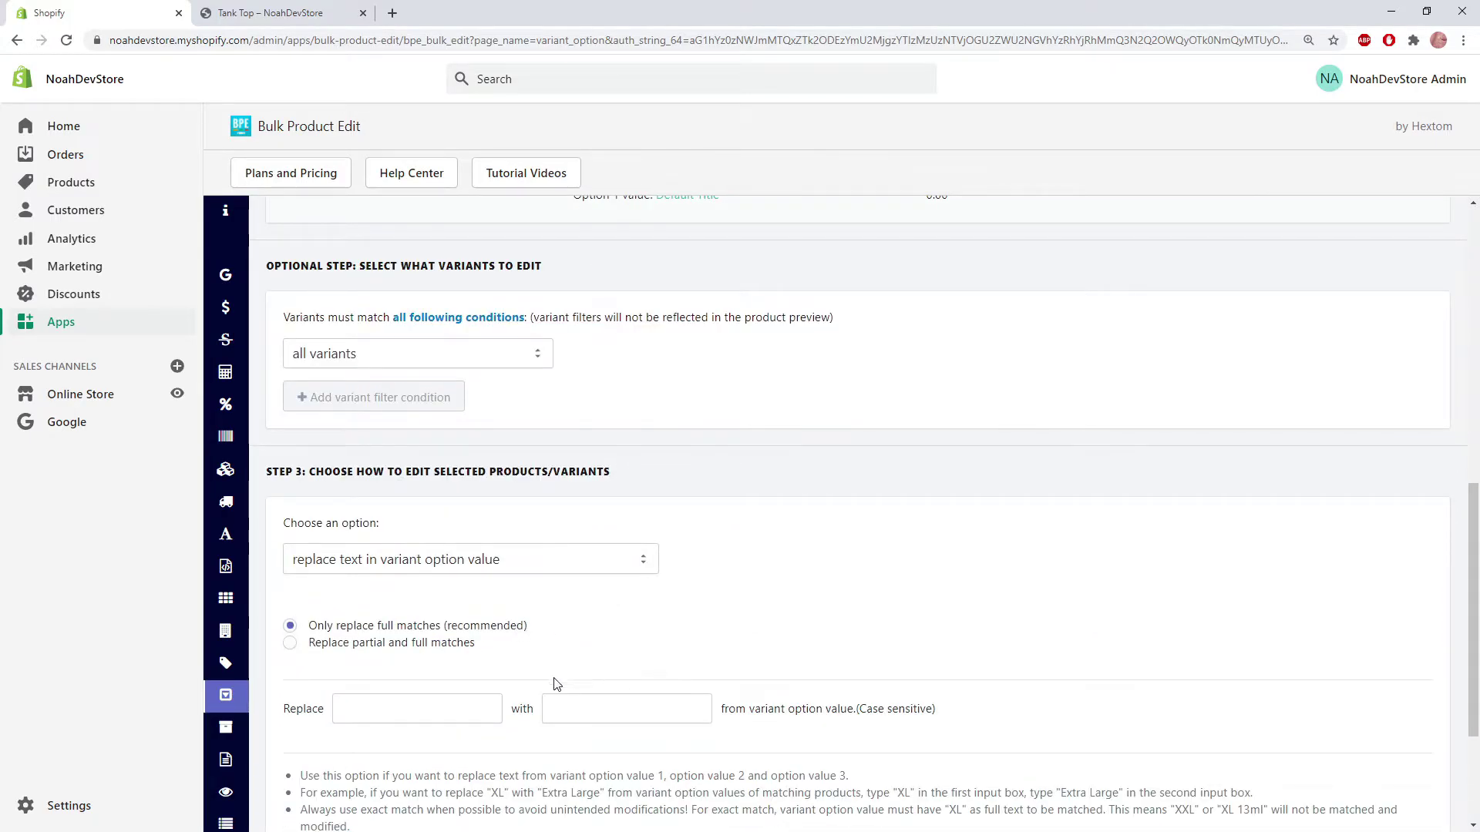
pyautogui.click(347, 707)
pyautogui.write('Default Title')
pyautogui.click(629, 713)
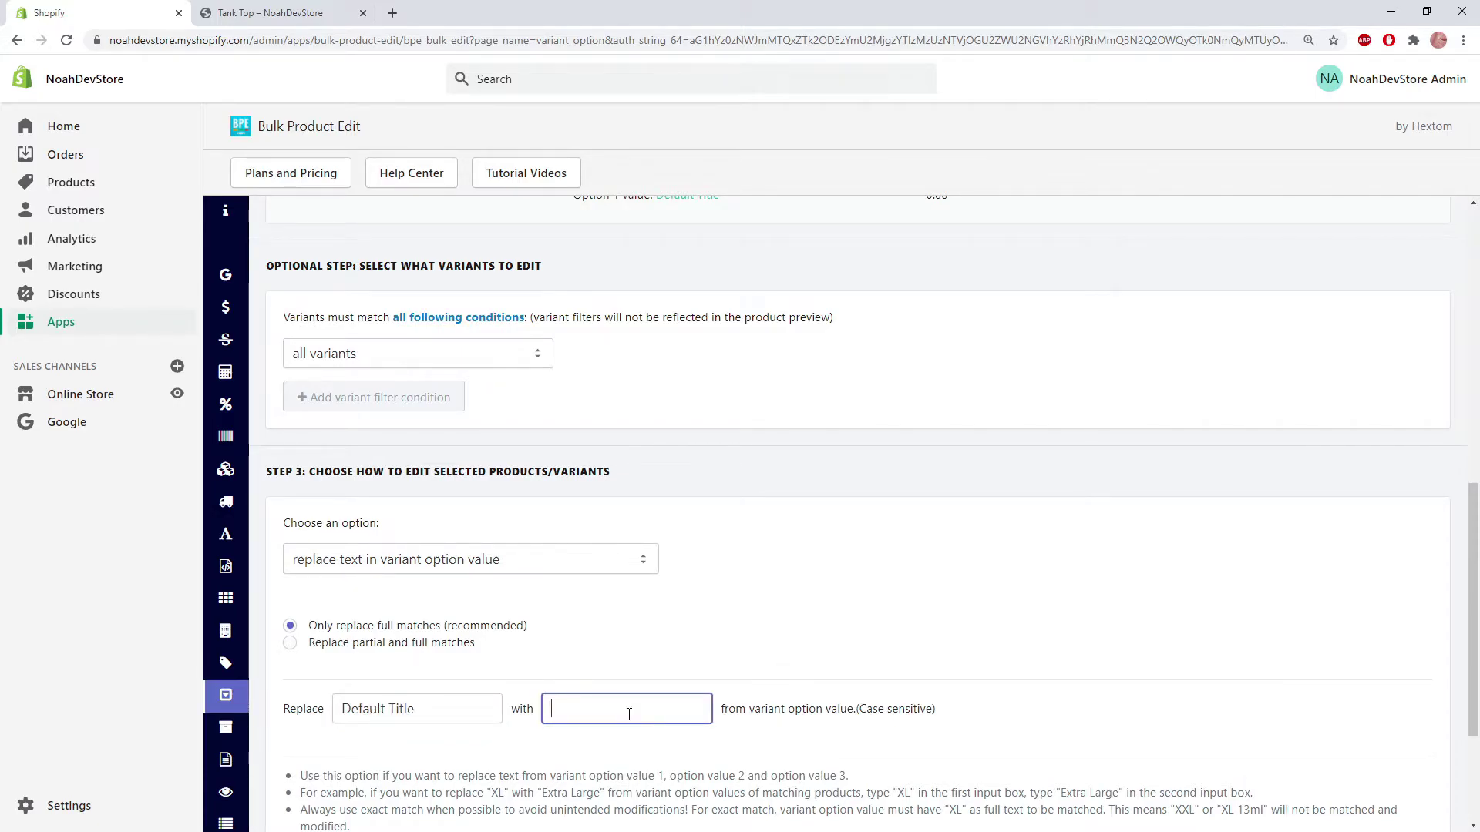
pyautogui.write('White')
pyautogui.scroll(-3, 629, 713)
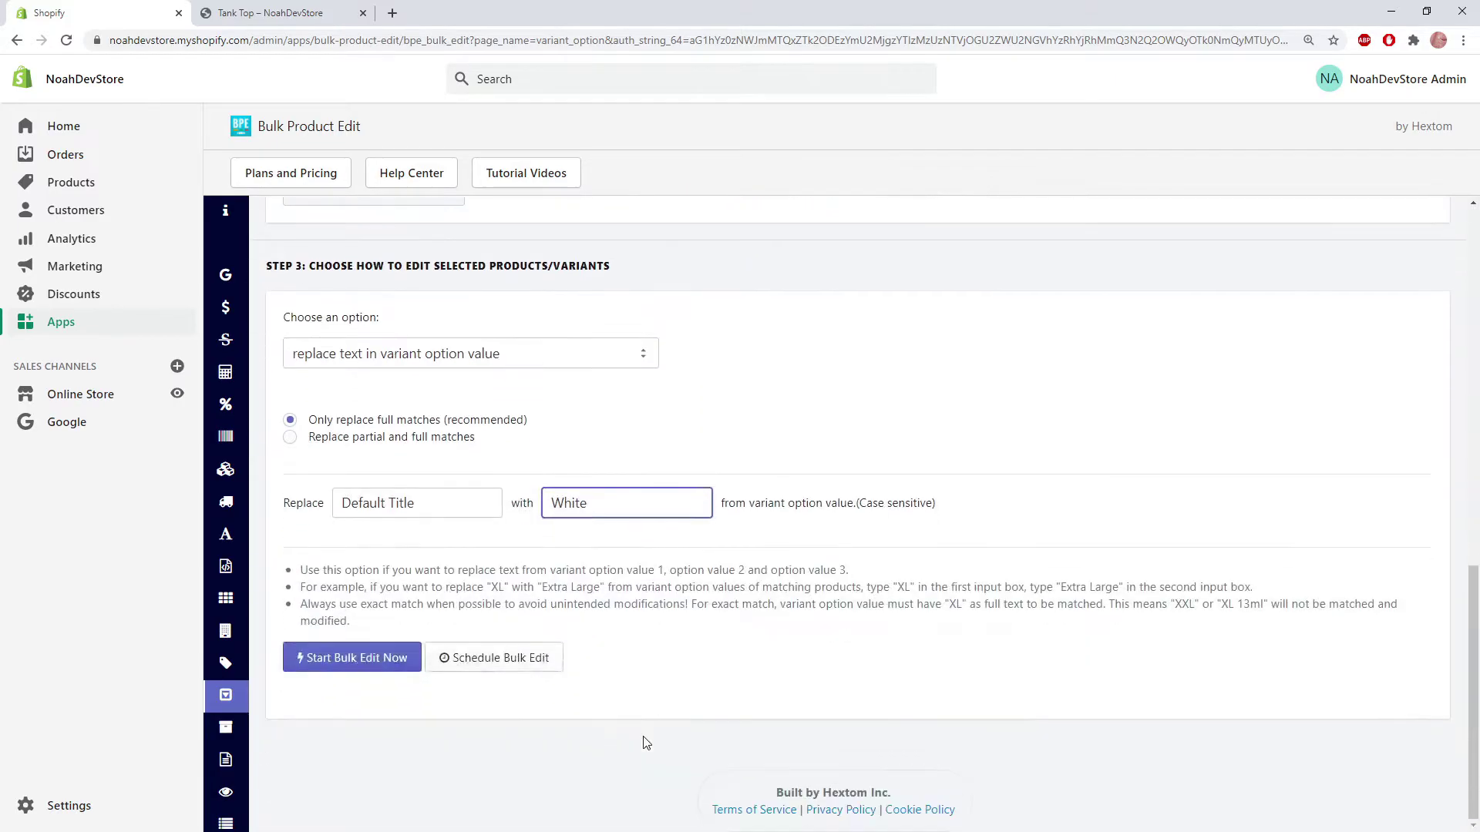
pyautogui.click(339, 656)
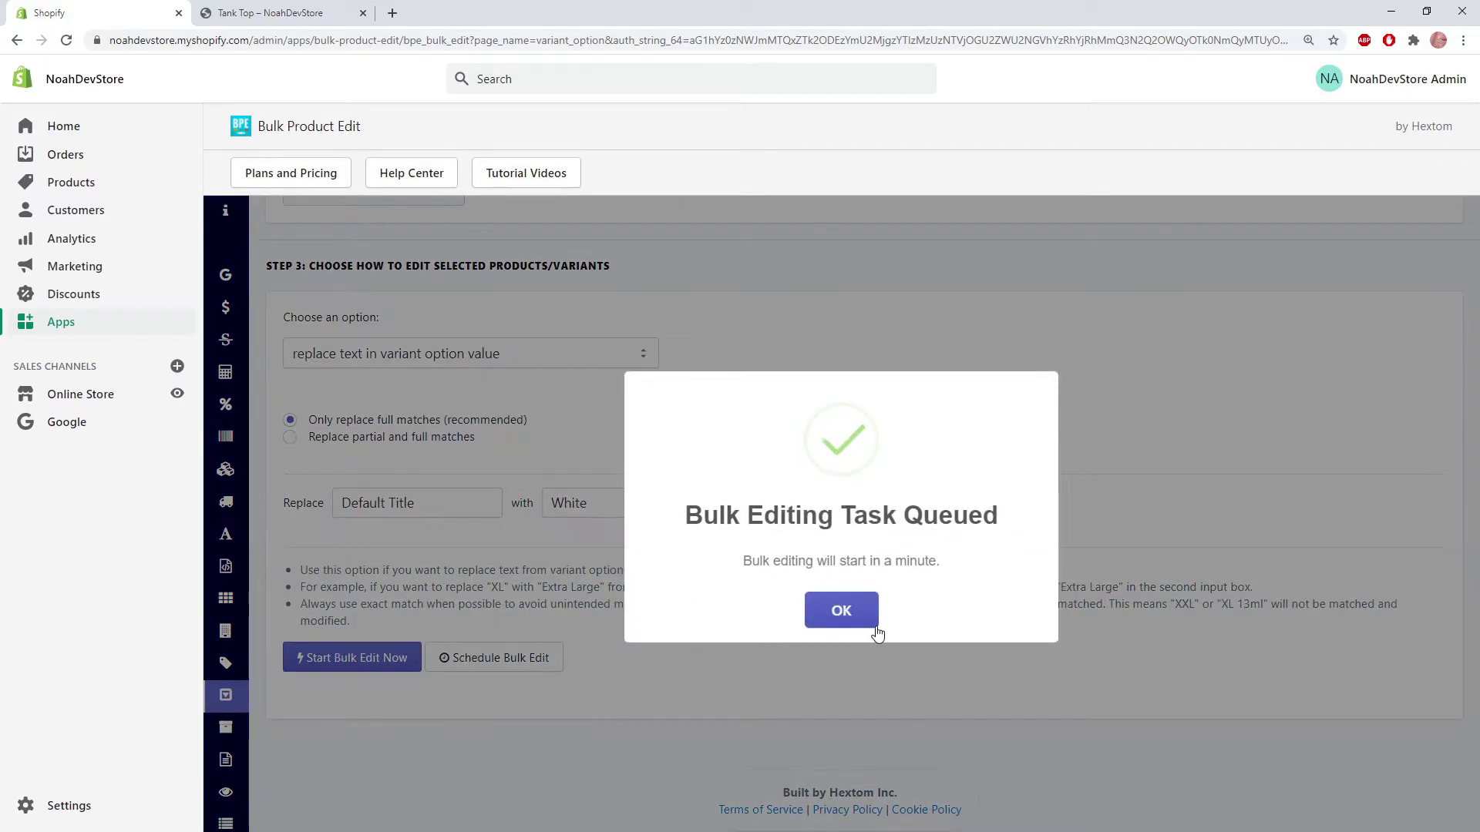
pyautogui.click(873, 623)
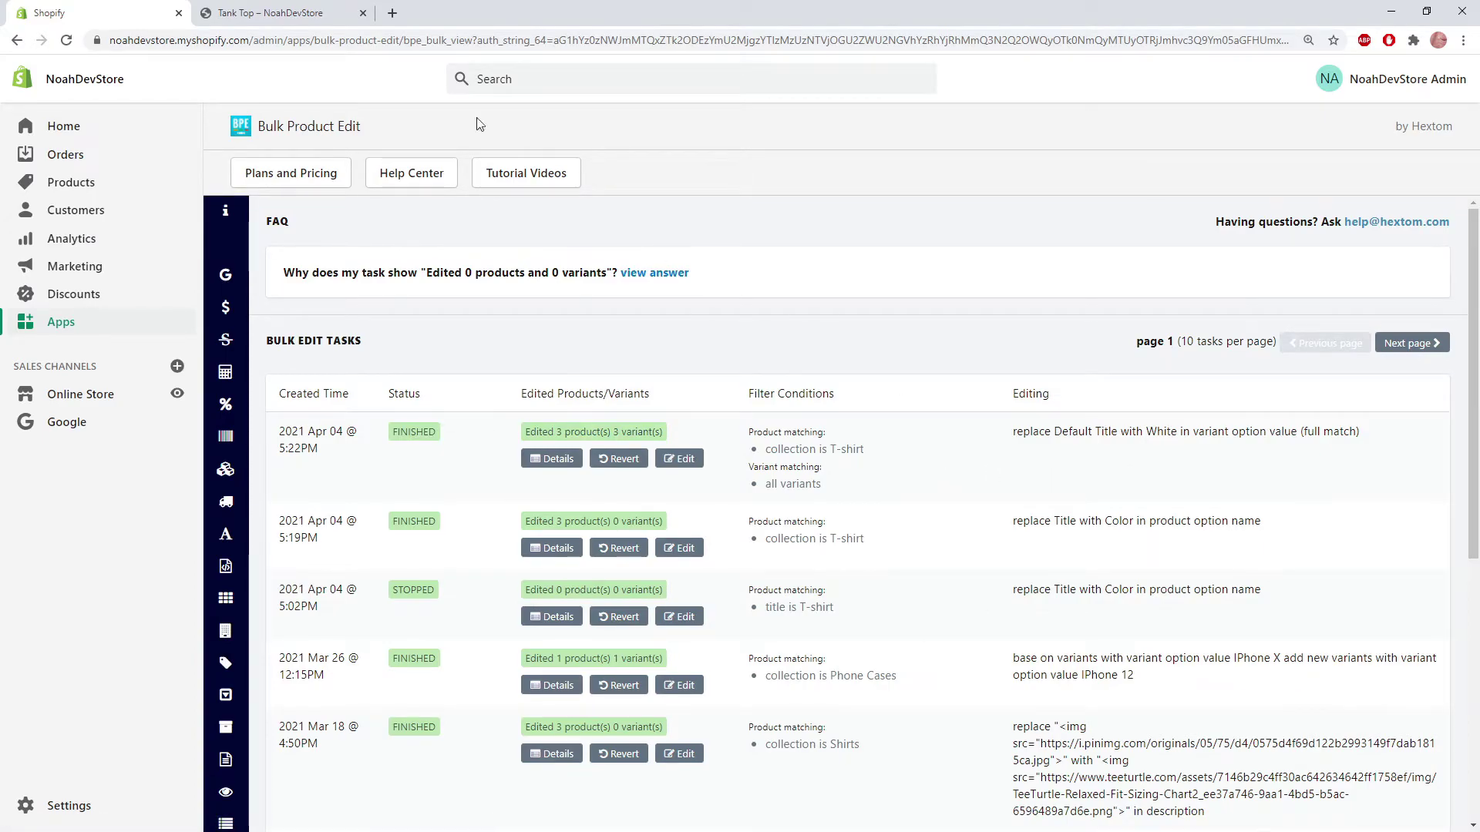
# Reload the Tank Top storefront page and check the values offered for its Color option
pyautogui.click(293, 11)
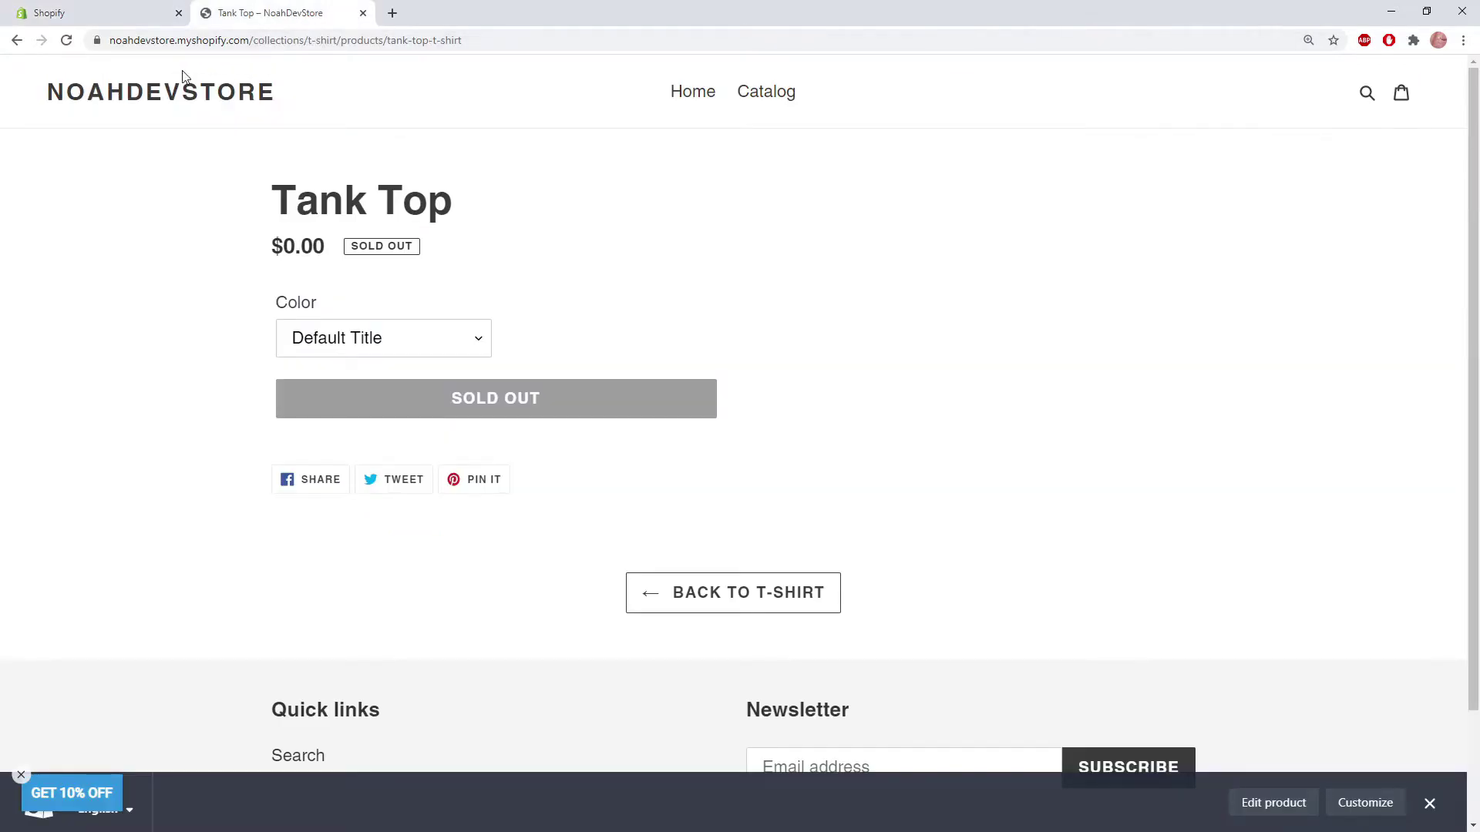
pyautogui.click(66, 42)
pyautogui.click(360, 330)
pyautogui.click(389, 312)
# Return to the T-shirt collection and check the Color values on the Long Sleeve page
pyautogui.hotkey('alt', 'Left')
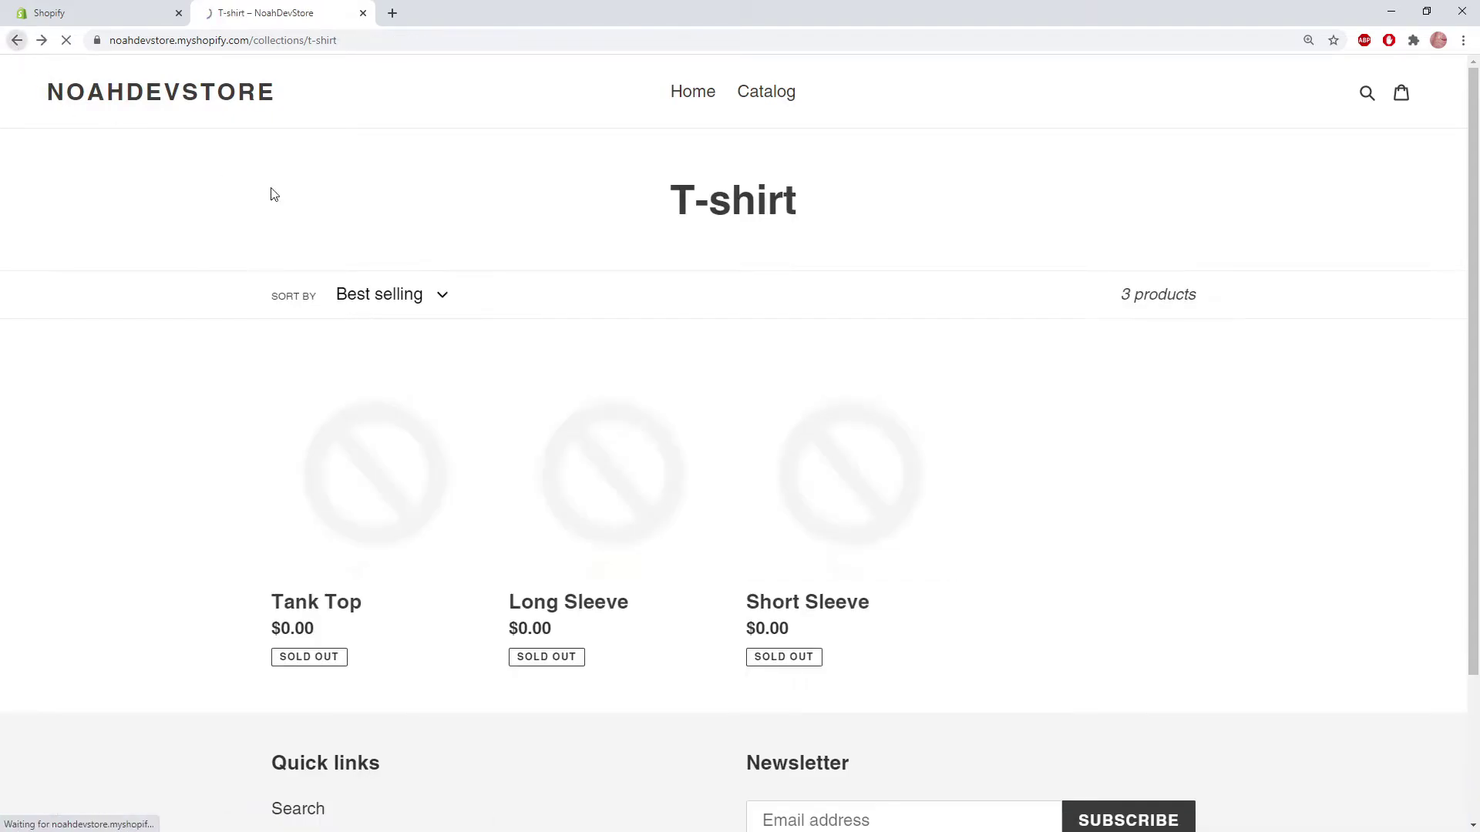
pyautogui.click(659, 458)
pyautogui.click(472, 343)
pyautogui.click(416, 323)
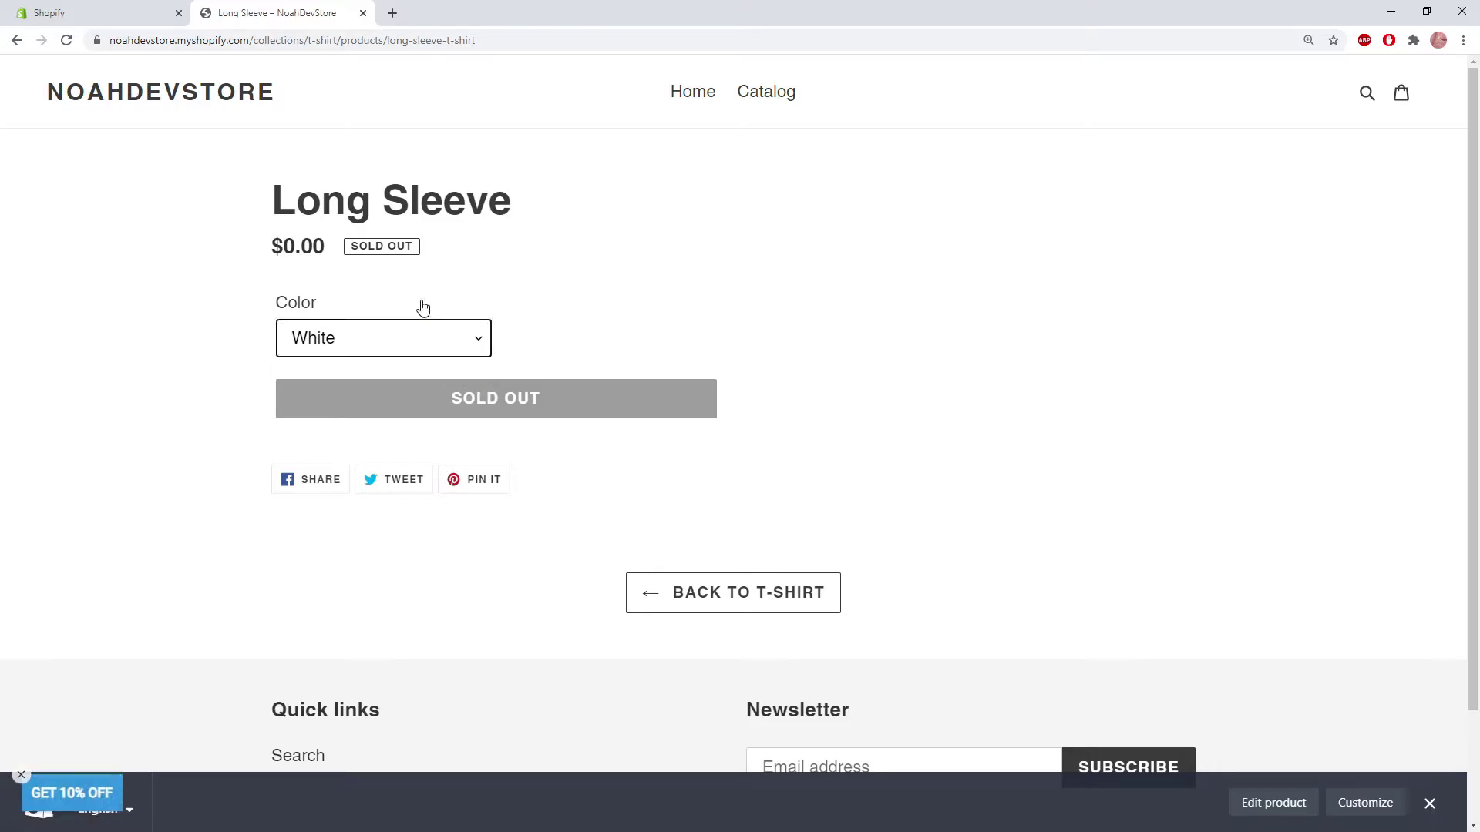
# Return to the admin, start a new Variant & Options bulk edit filtered to the T-shirt collection, and preview the matching products
pyautogui.click(623, 348)
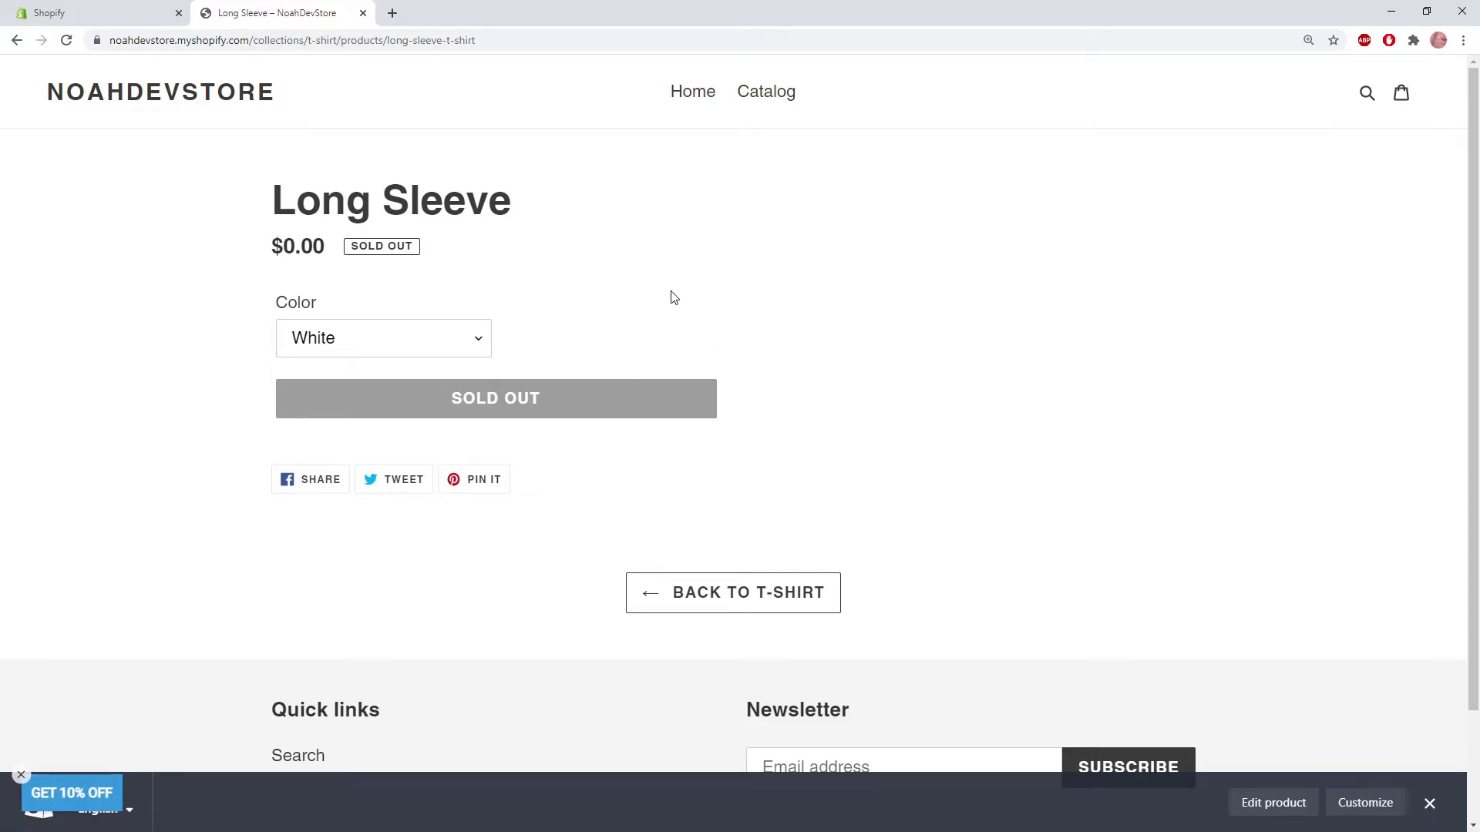
pyautogui.click(101, 13)
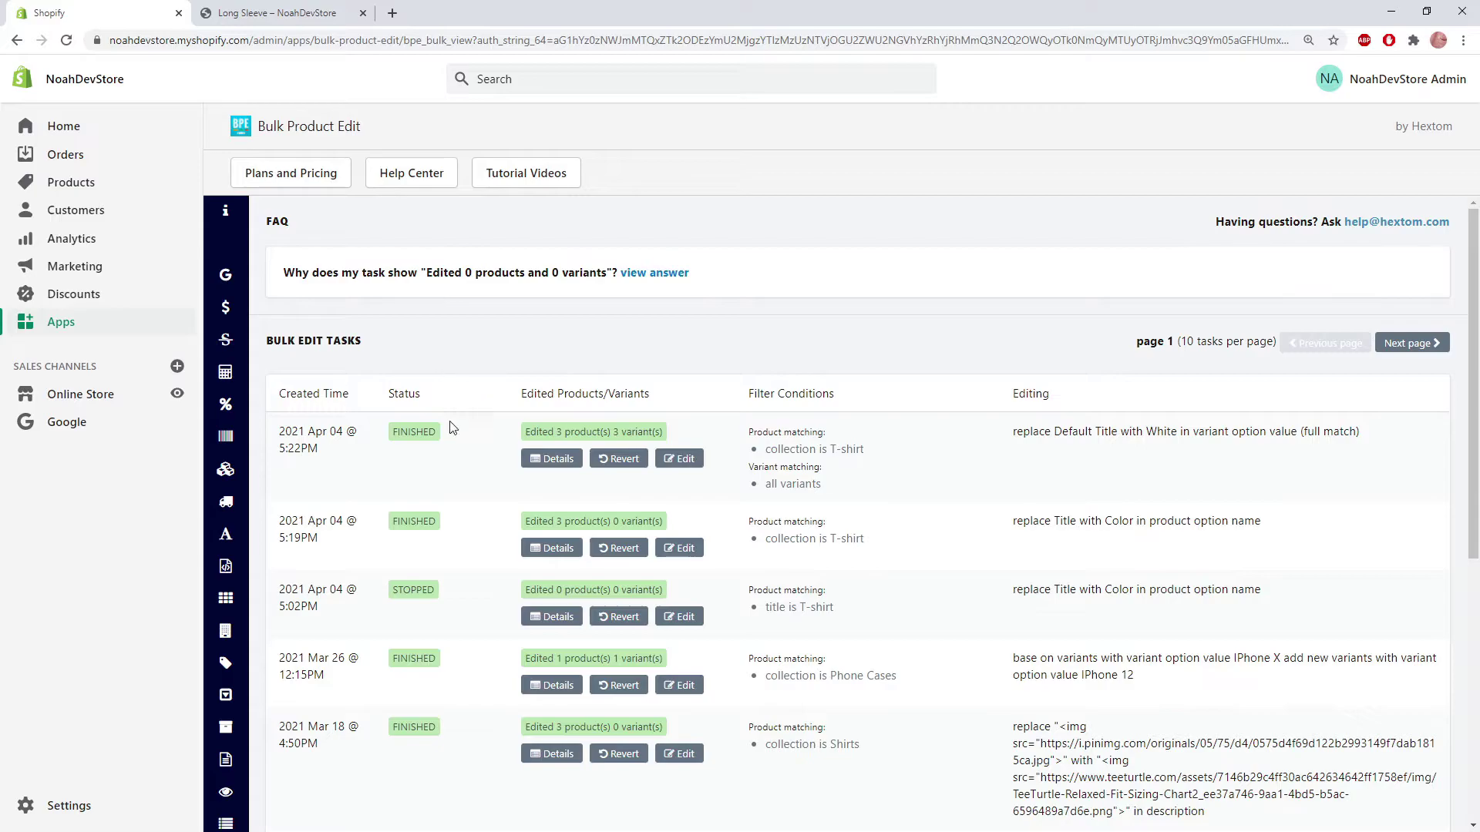
pyautogui.click(293, 695)
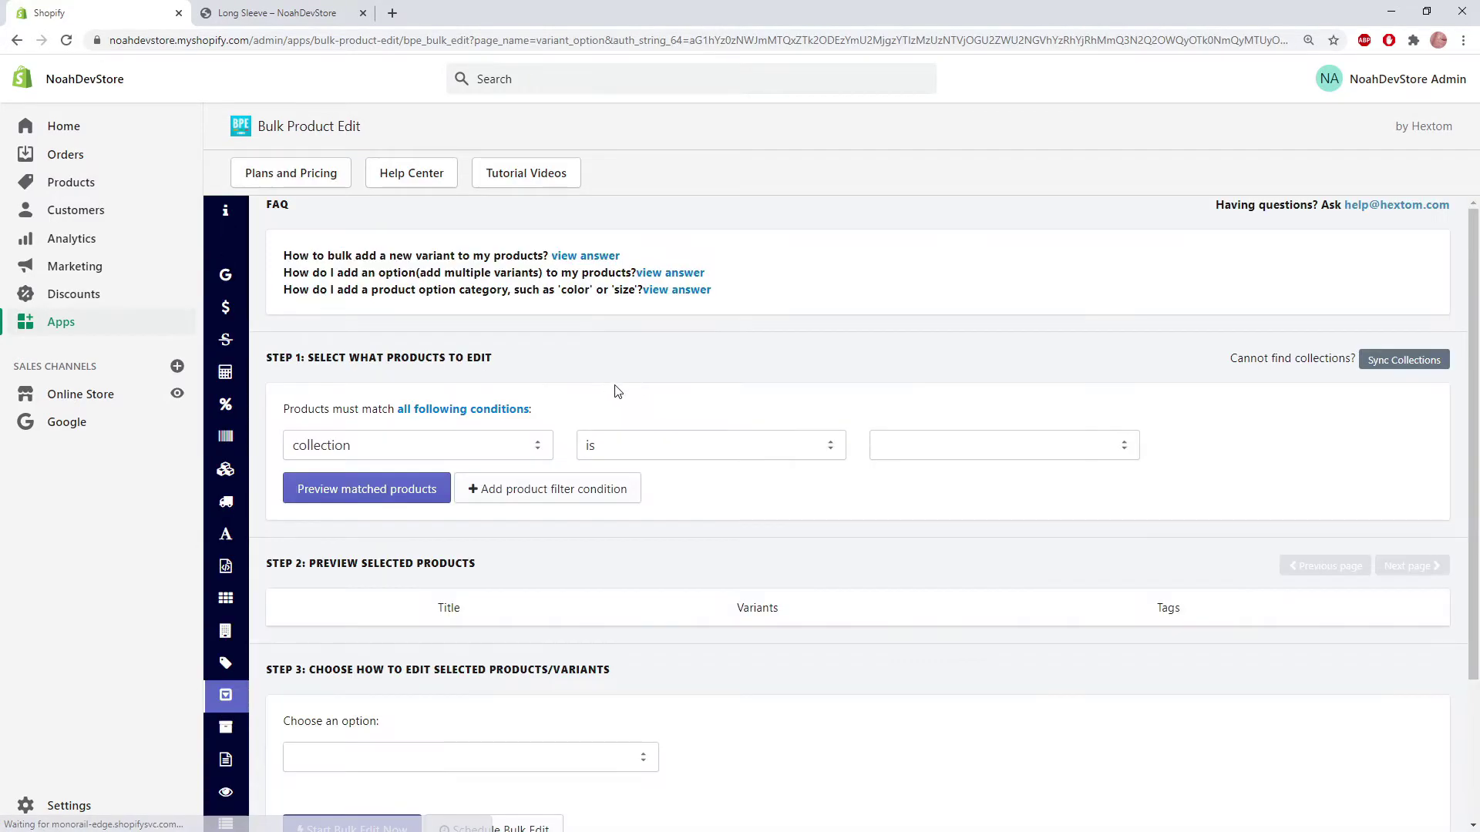
pyautogui.click(934, 438)
pyautogui.click(1011, 548)
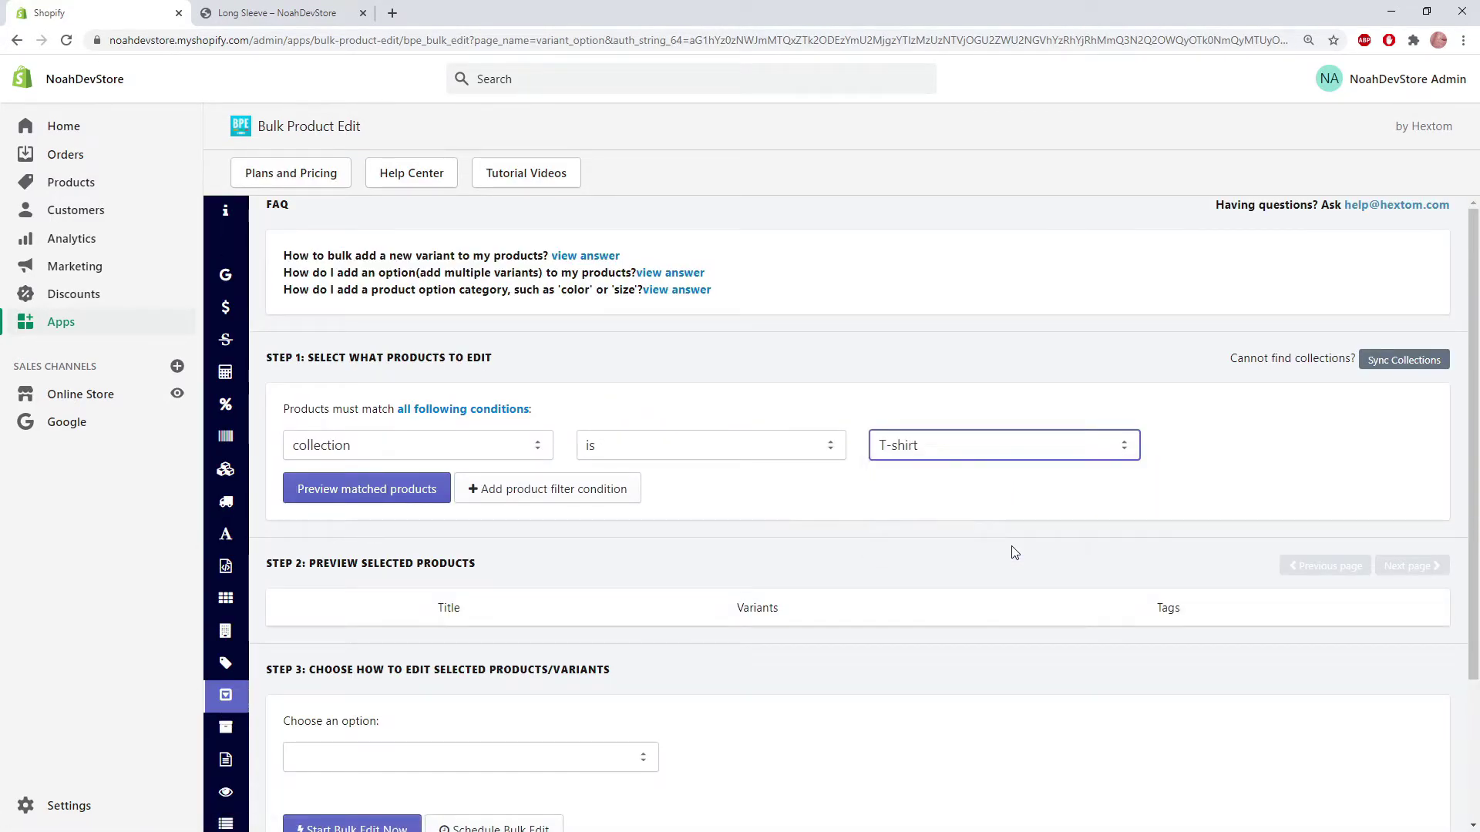
pyautogui.click(392, 497)
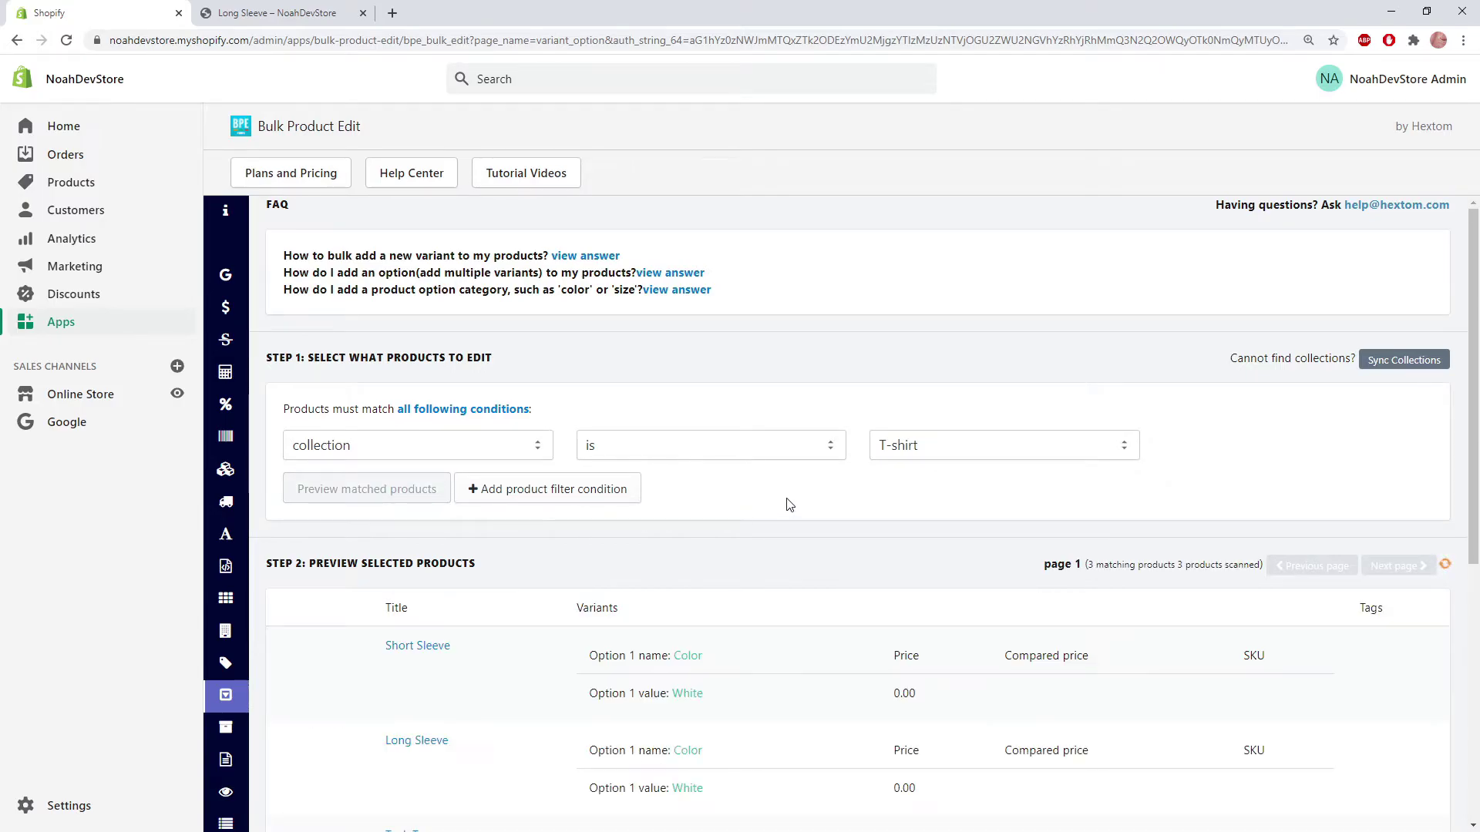
pyautogui.scroll(-4, 789, 505)
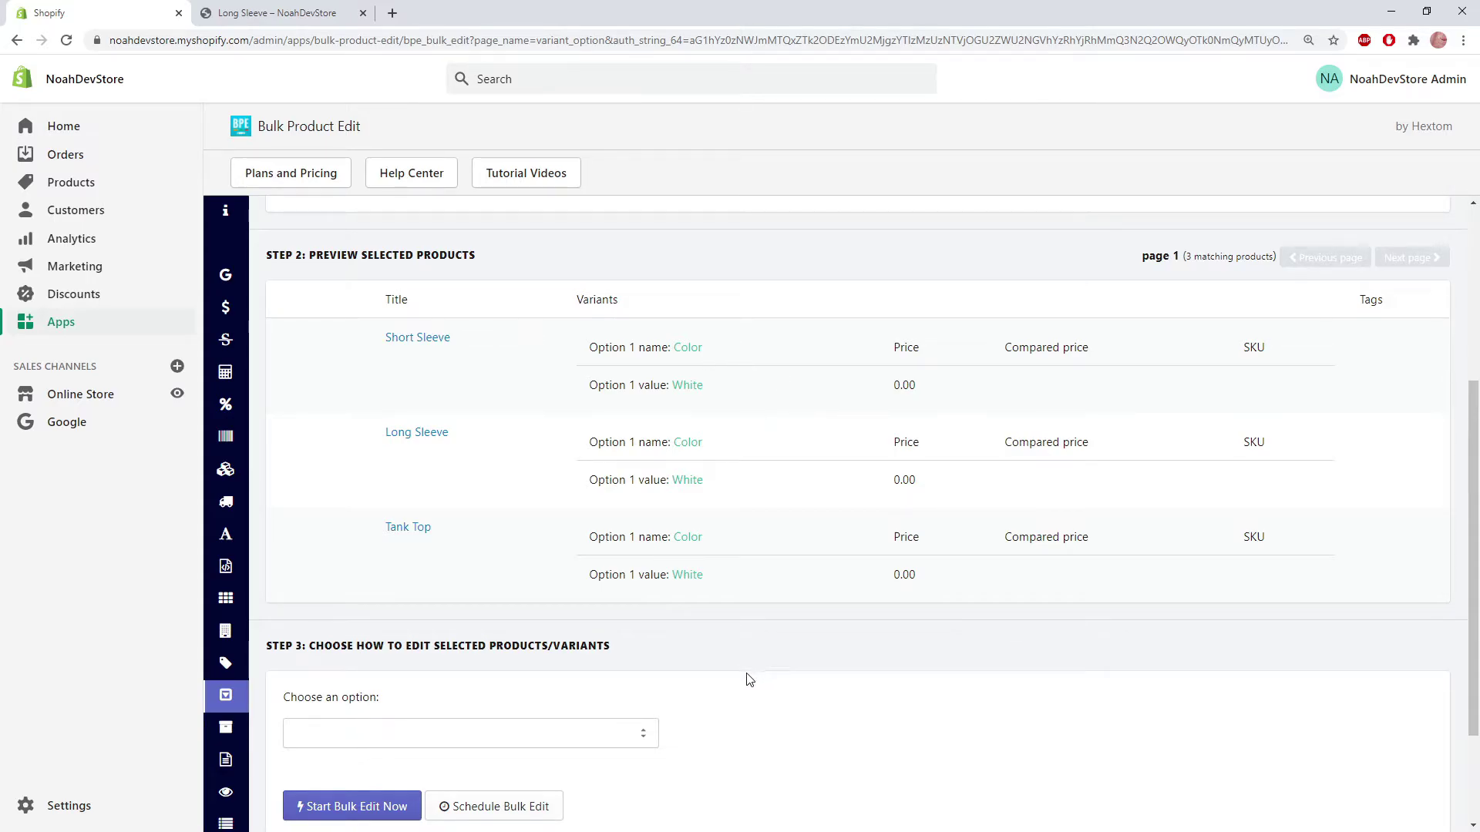
# Run a bulk edit immediately that adds the variant option value Black based on the existing value White
pyautogui.click(643, 734)
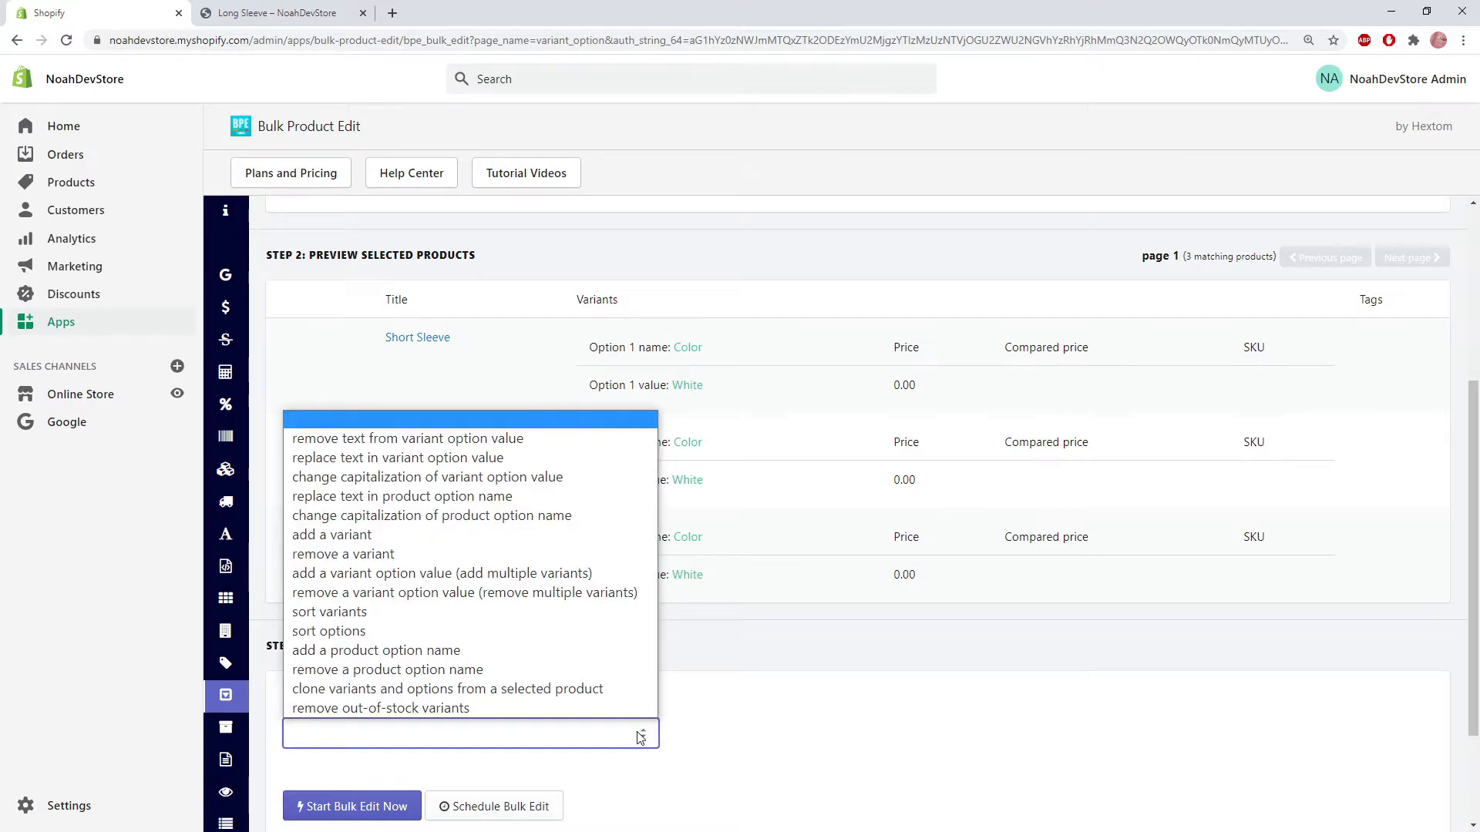
pyautogui.click(538, 574)
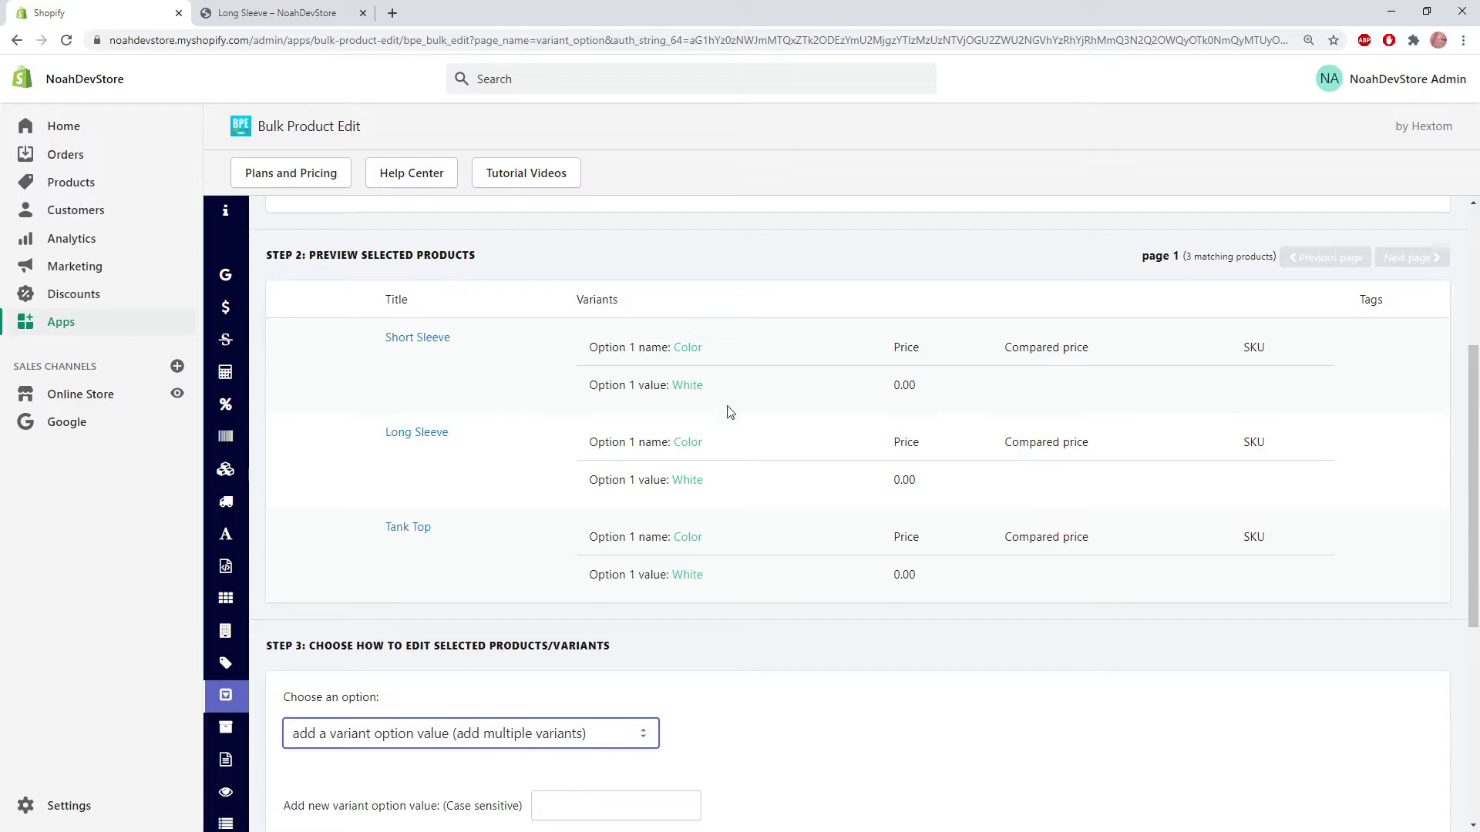
pyautogui.scroll(-3, 834, 555)
pyautogui.click(626, 493)
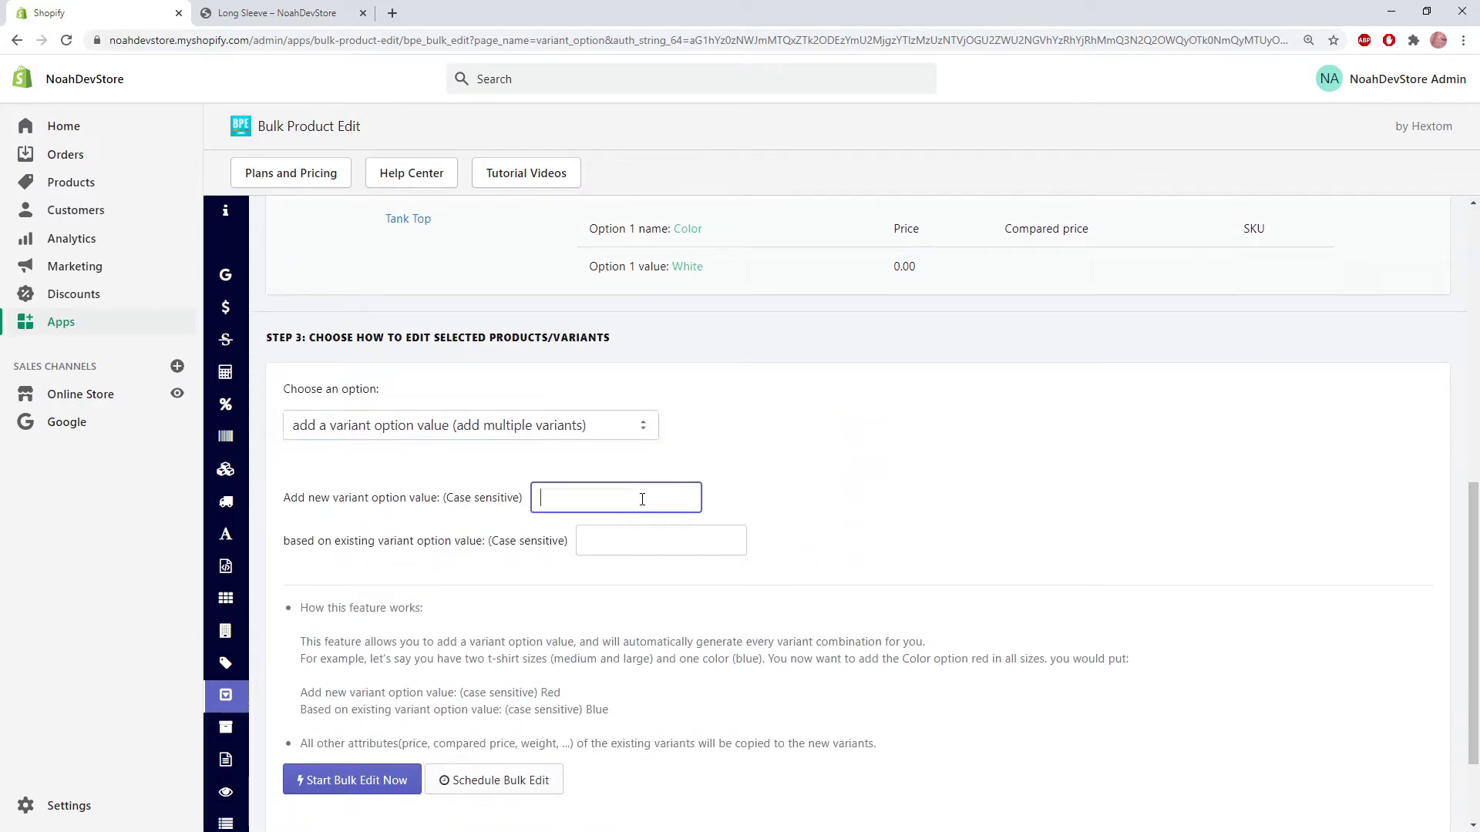
pyautogui.write('Black')
pyautogui.press('Tab')
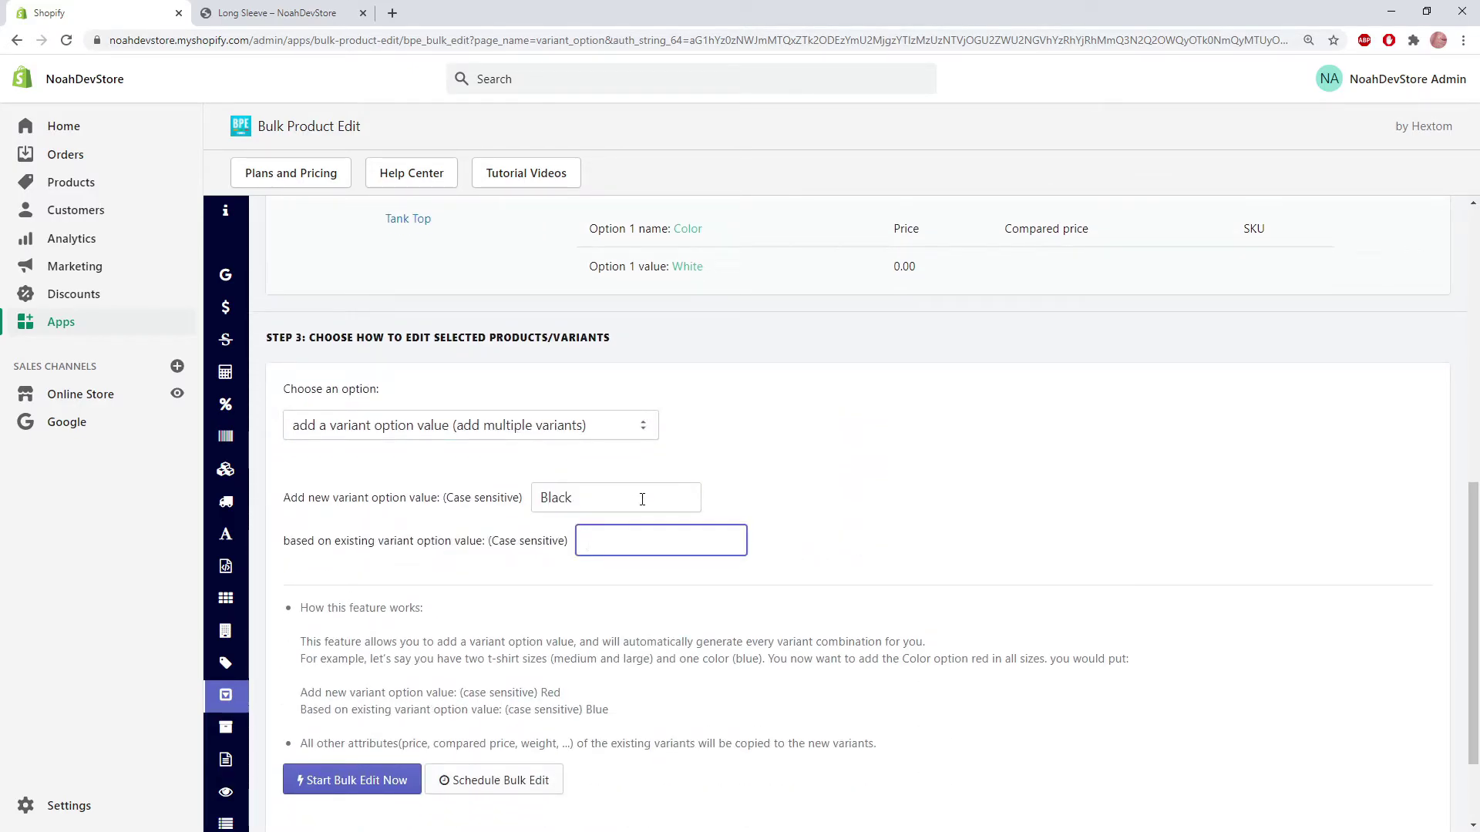
pyautogui.write('White')
pyautogui.click(379, 780)
pyautogui.click(847, 611)
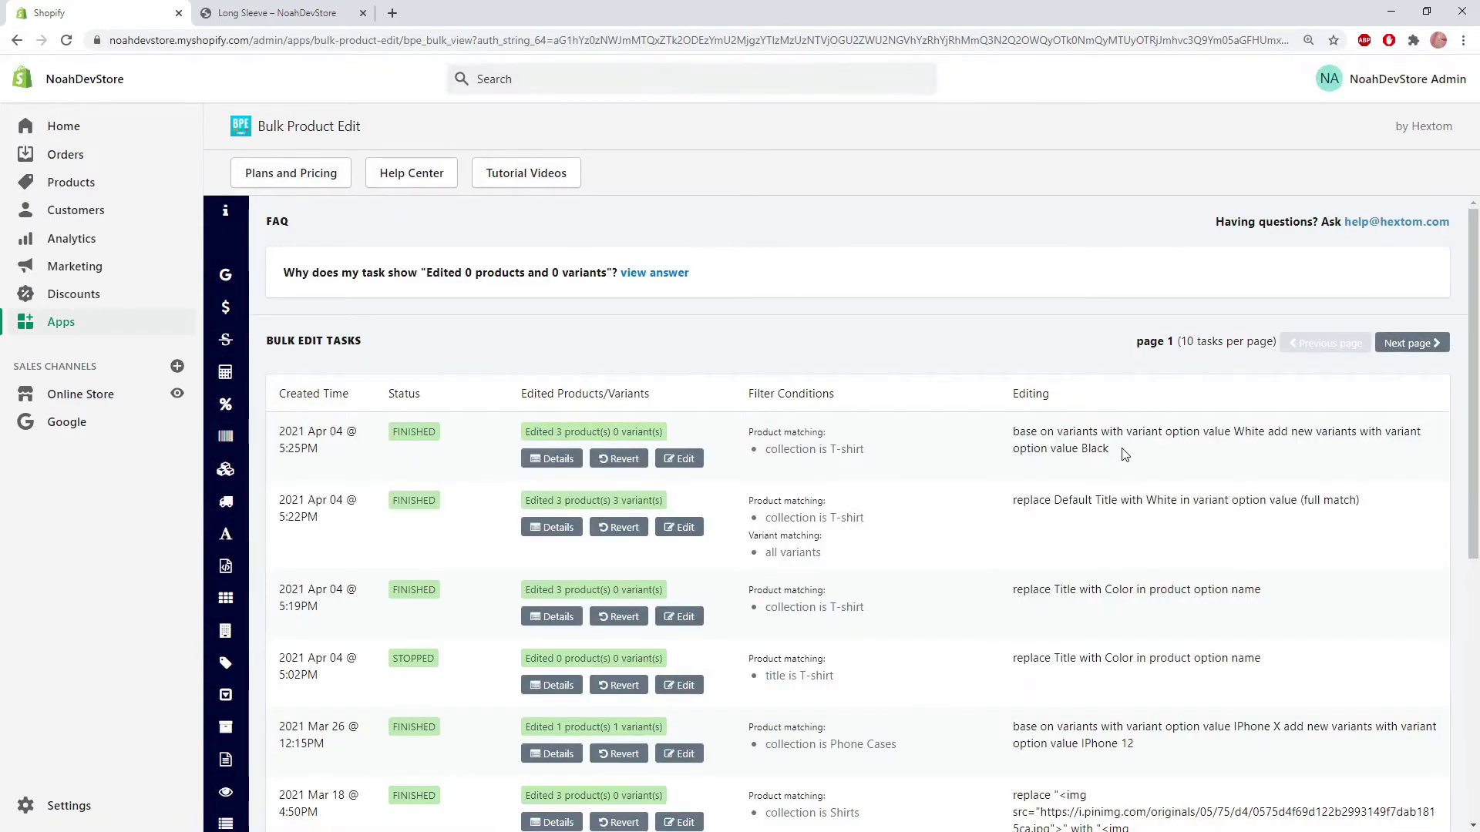
# Review the newest bulk edit task's description, checking its new and base variant option values
pyautogui.doubleClick(1109, 450)
pyautogui.click(1154, 461)
pyautogui.doubleClick(1248, 433)
pyautogui.click(1279, 456)
# Reload the Long Sleeve storefront page, check its Color values and choose Black
pyautogui.click(75, 36)
pyautogui.click(457, 346)
pyautogui.click(529, 298)
pyautogui.click(386, 348)
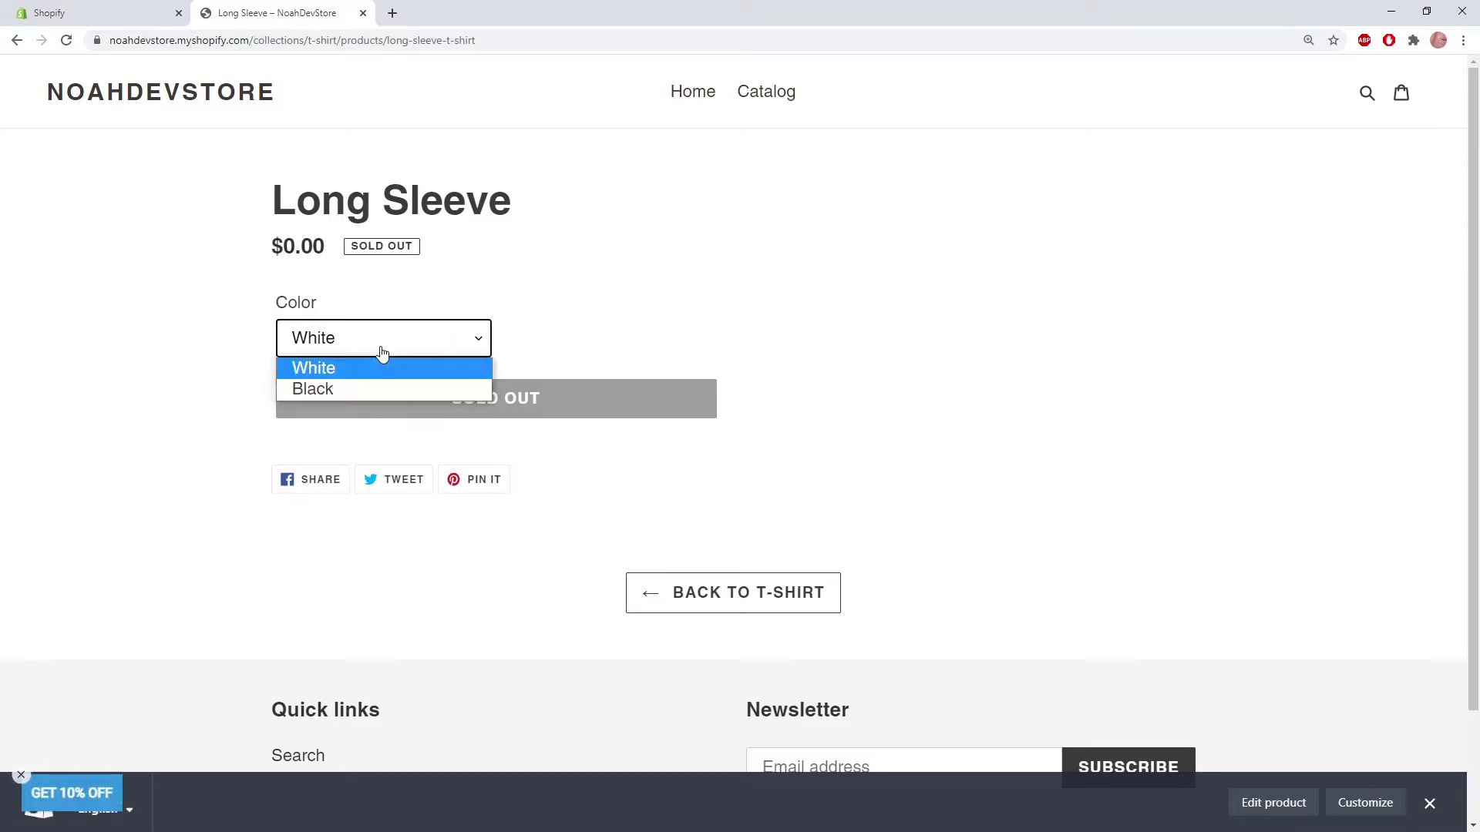
pyautogui.click(350, 393)
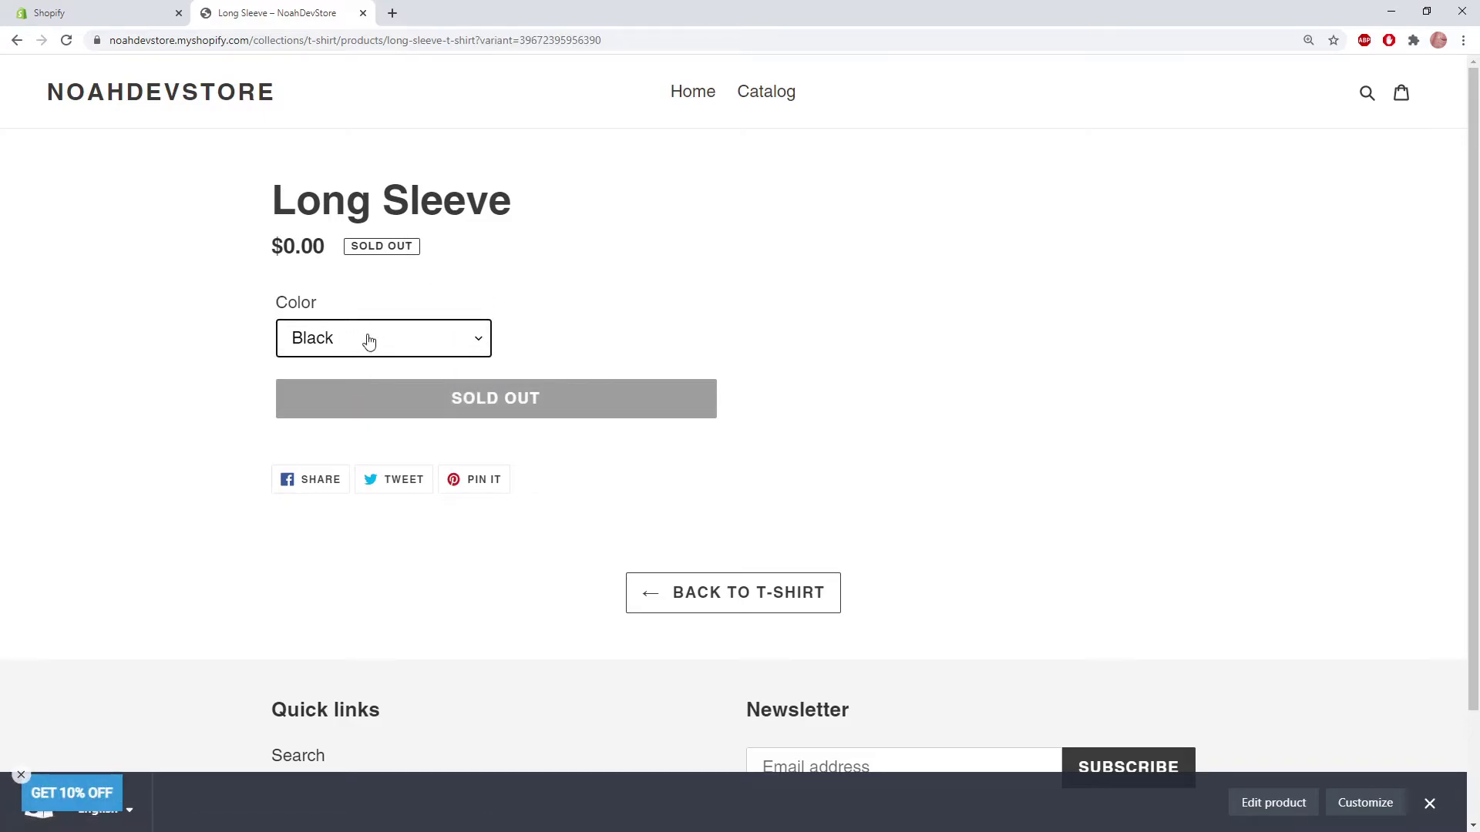
# Return to the T-shirt collection and check the Color values on the Tank Top page
pyautogui.click(15, 41)
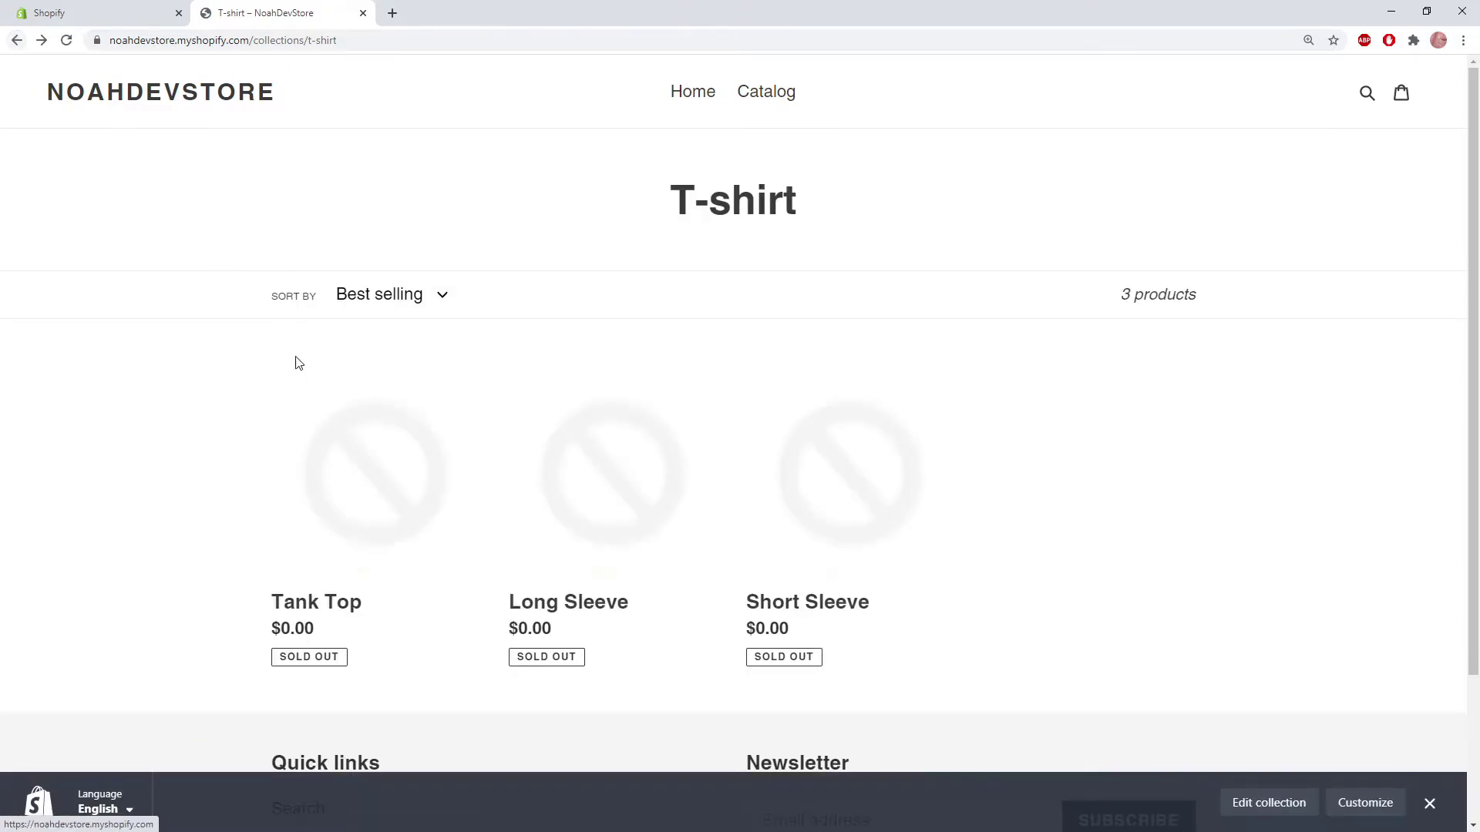
pyautogui.click(360, 489)
pyautogui.click(393, 330)
pyautogui.click(652, 330)
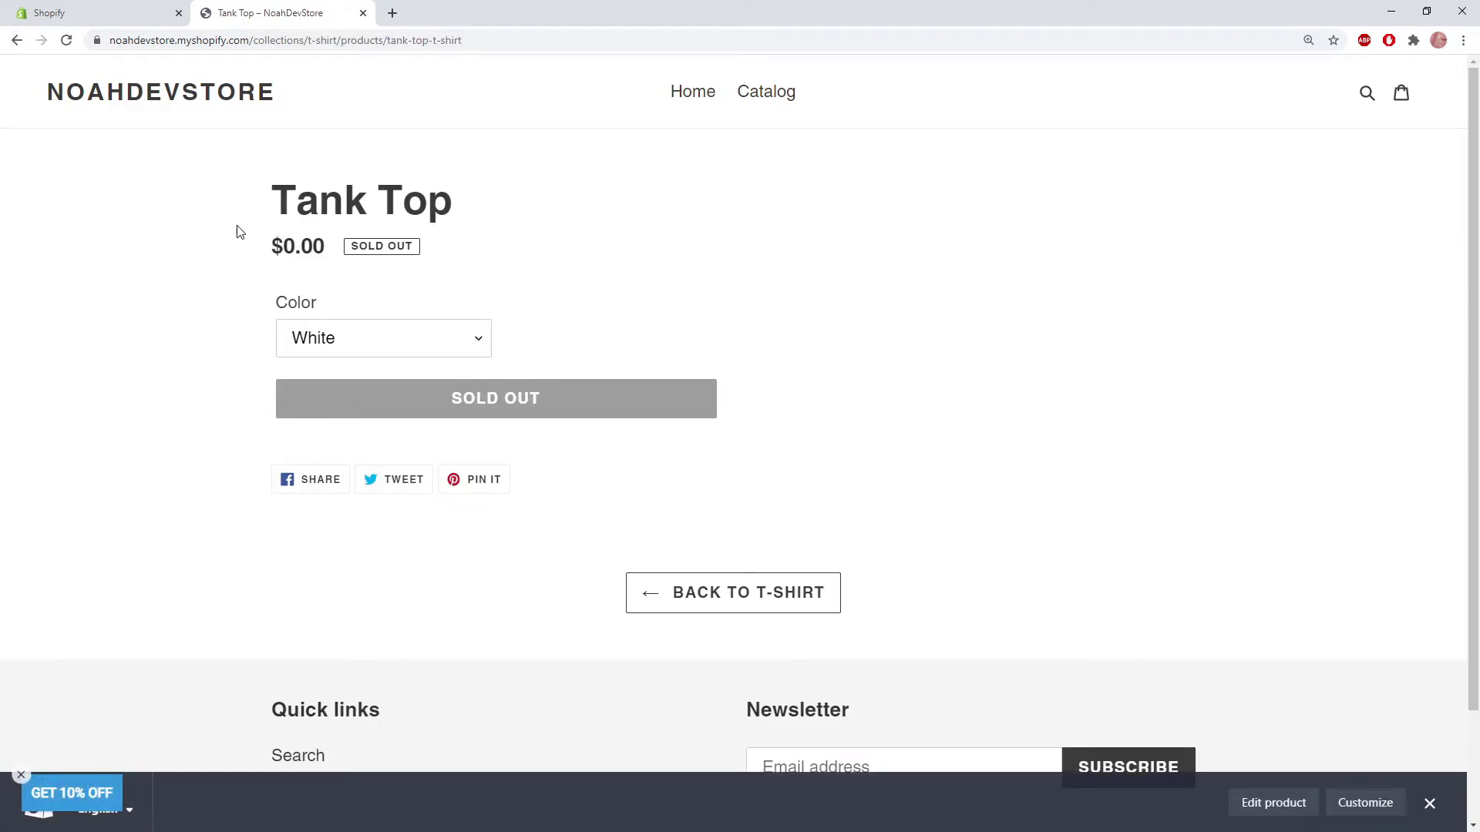
# Start another Variant & Options bulk edit in the admin for the T-shirt collection and preview its products' option values
pyautogui.click(149, 15)
pyautogui.moveTo(252, 606)
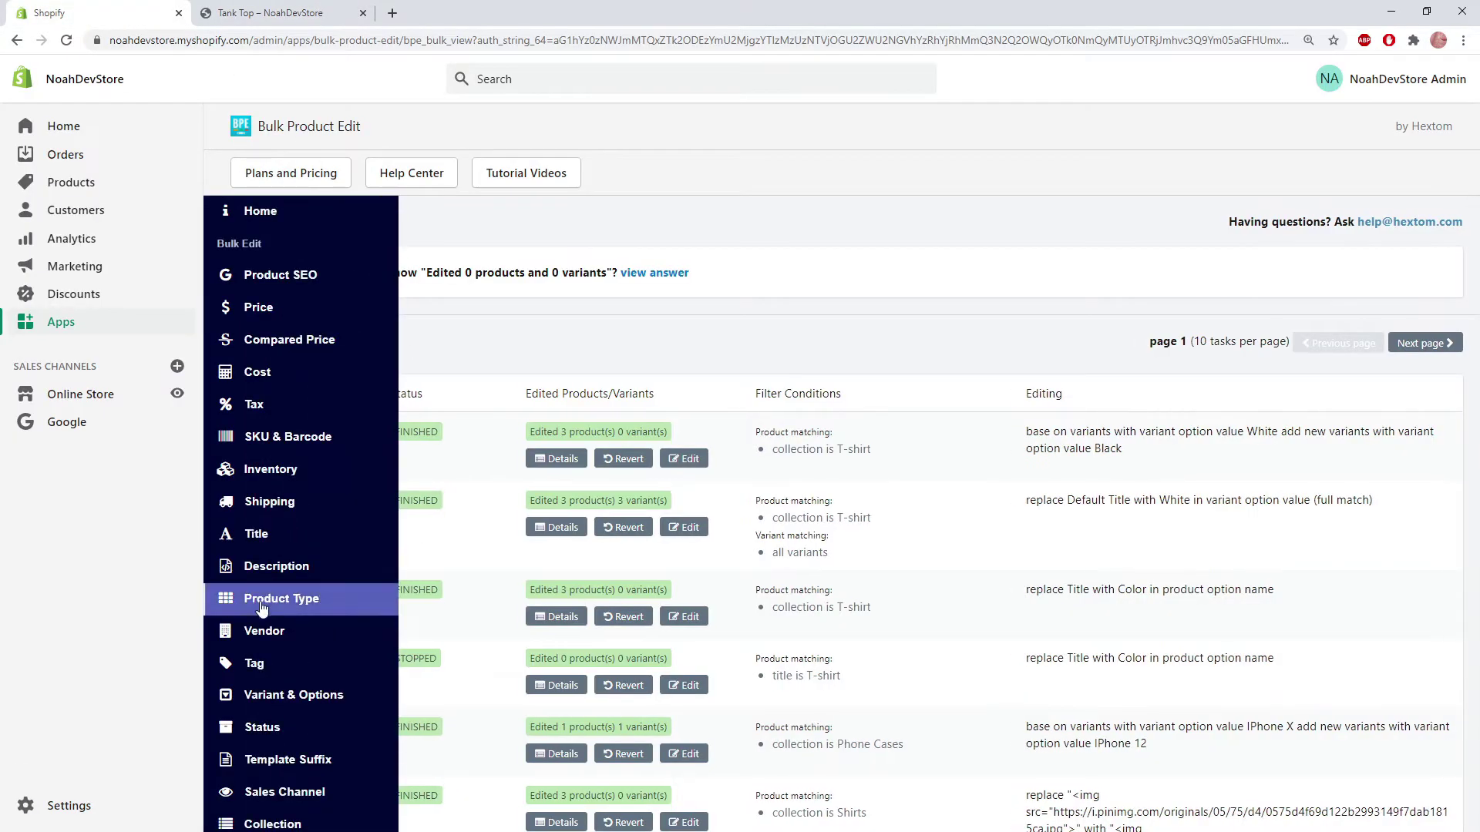
pyautogui.click(332, 698)
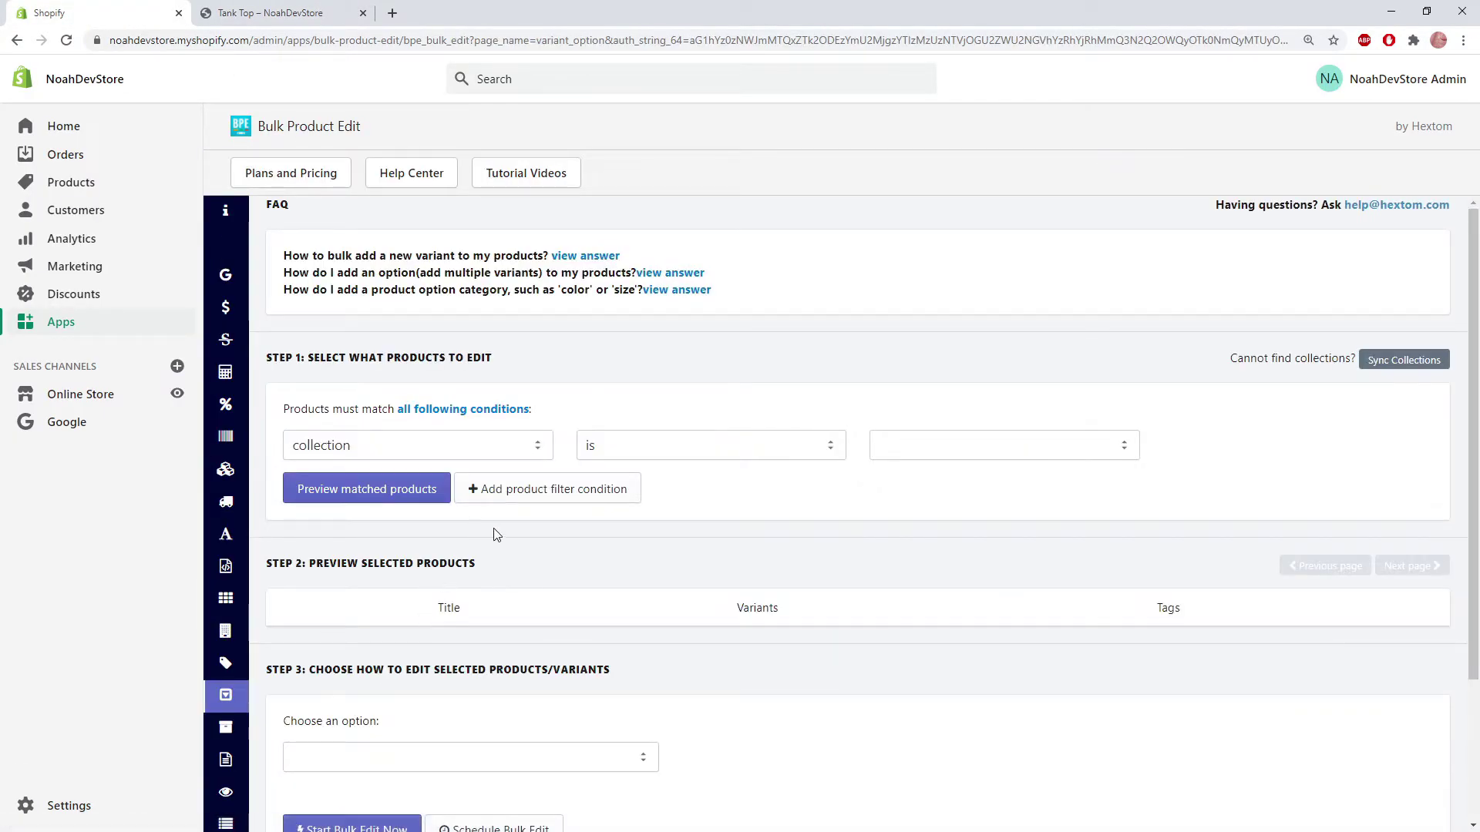
pyautogui.click(946, 454)
pyautogui.click(954, 535)
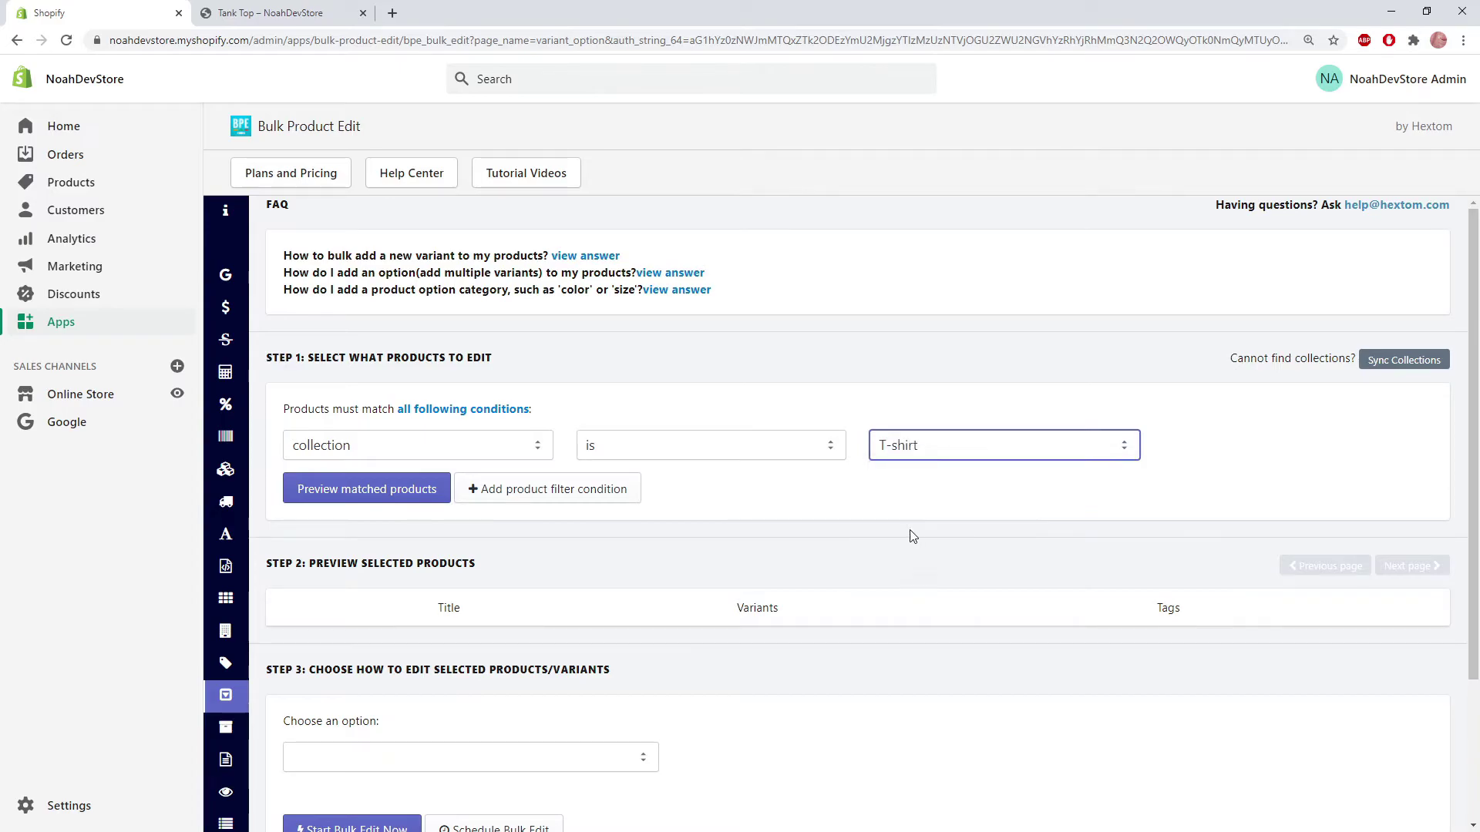
pyautogui.click(400, 496)
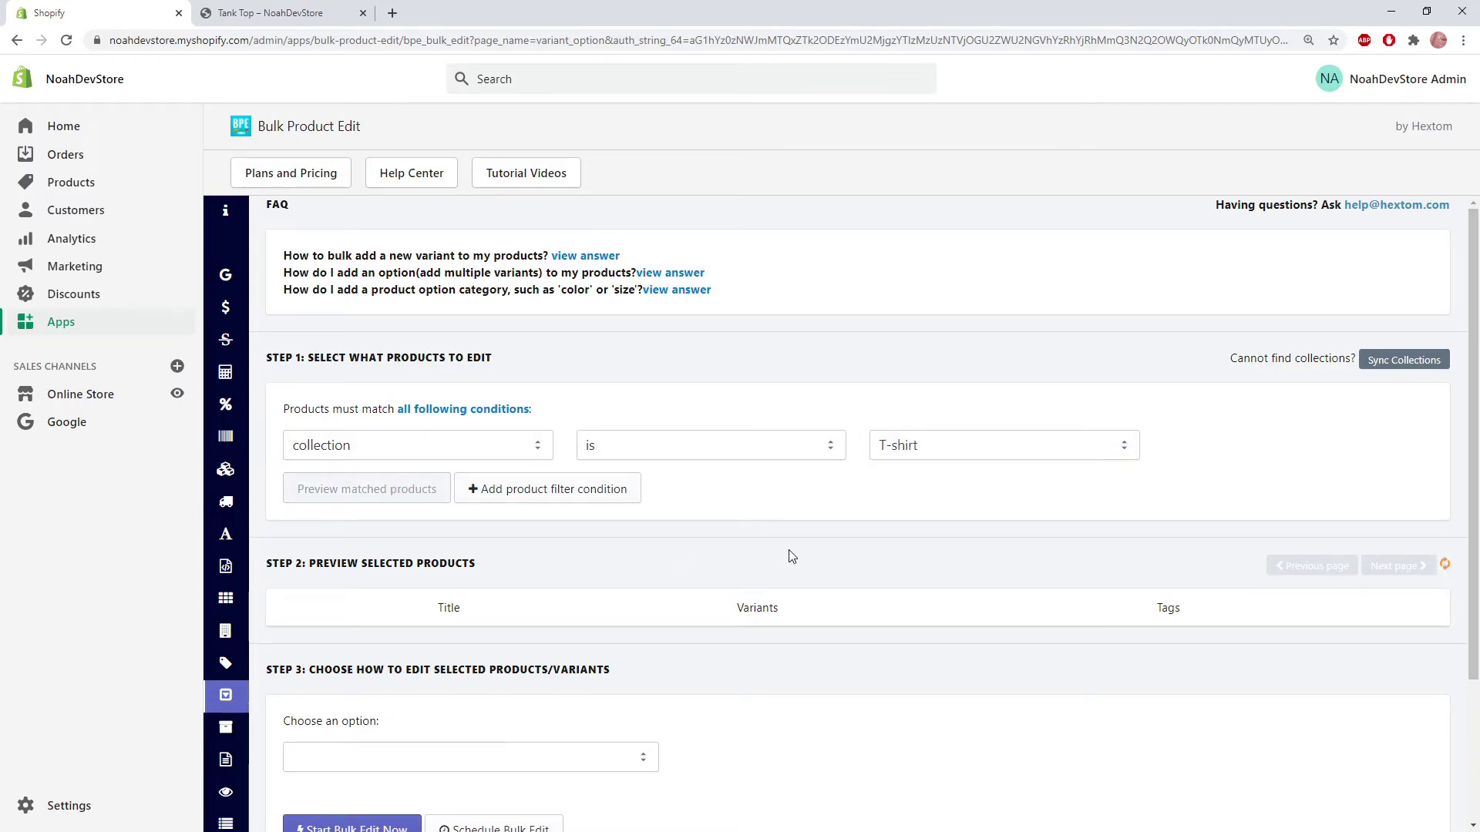
pyautogui.scroll(-4, 925, 655)
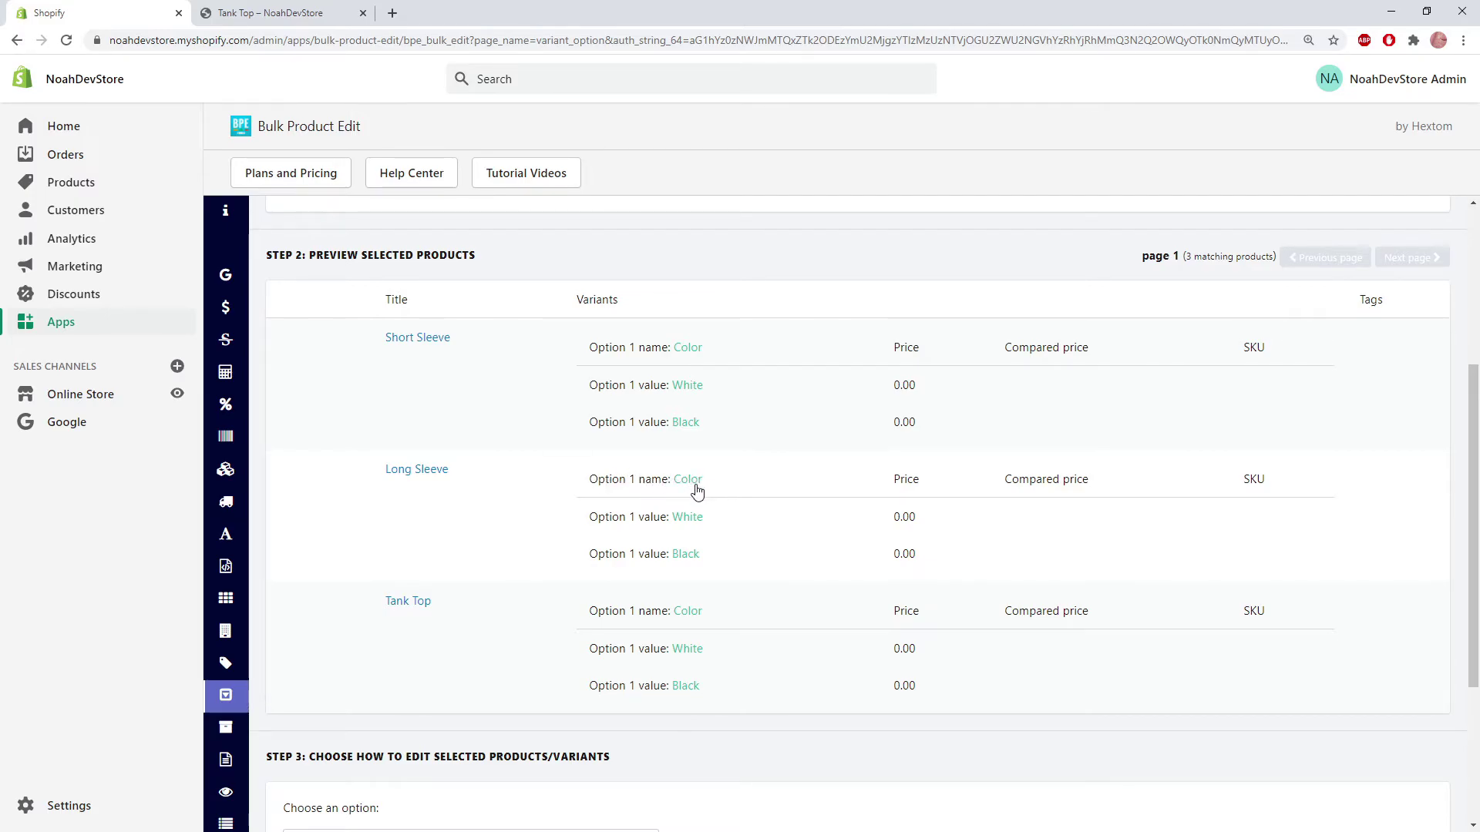
# Run a bulk edit immediately that adds the product option name Size with the default variant option value Small
pyautogui.scroll(-2, 786, 512)
pyautogui.click(535, 688)
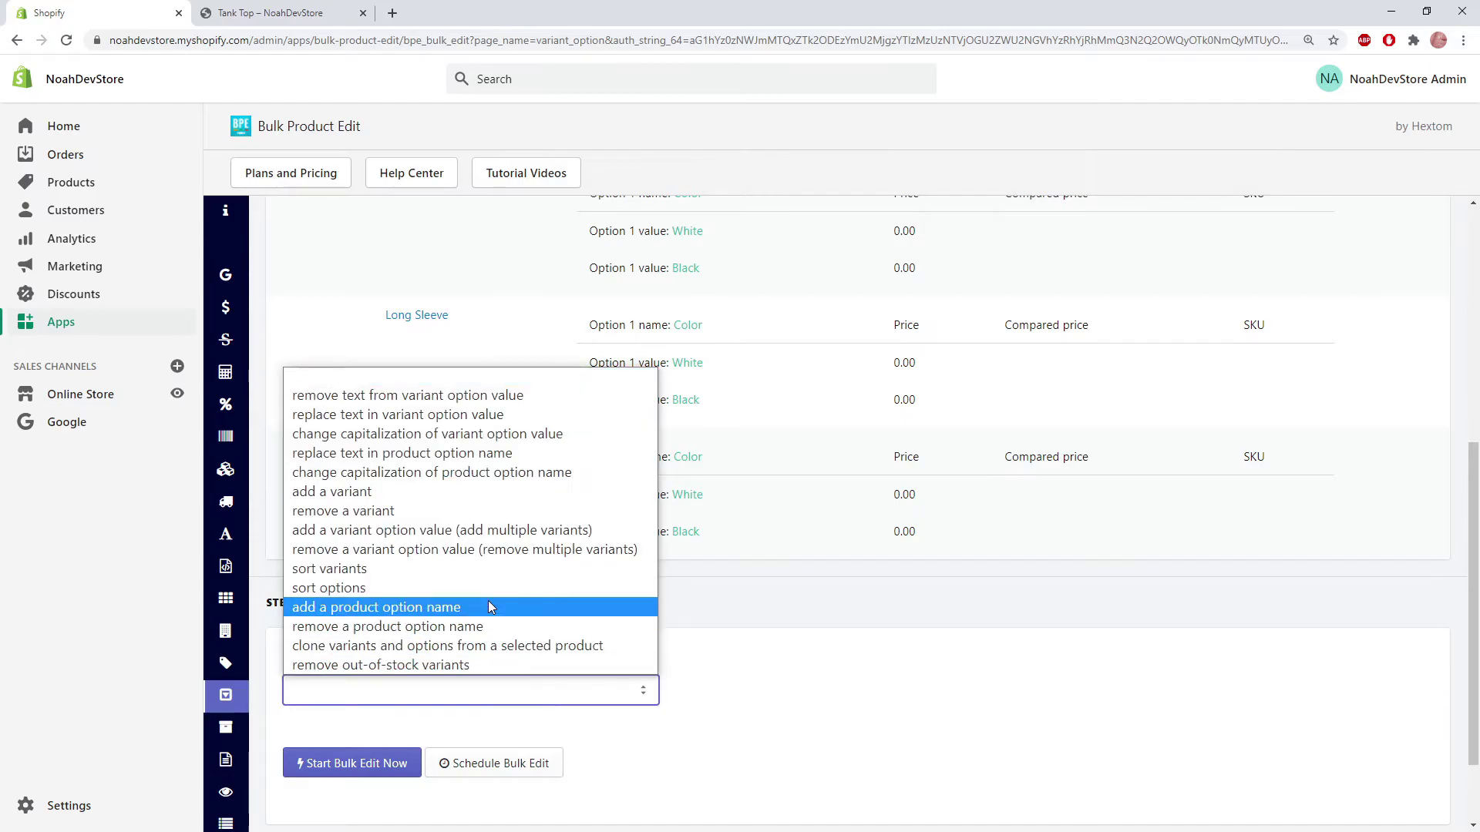
pyautogui.click(488, 608)
pyautogui.scroll(-3, 493, 539)
pyautogui.click(492, 524)
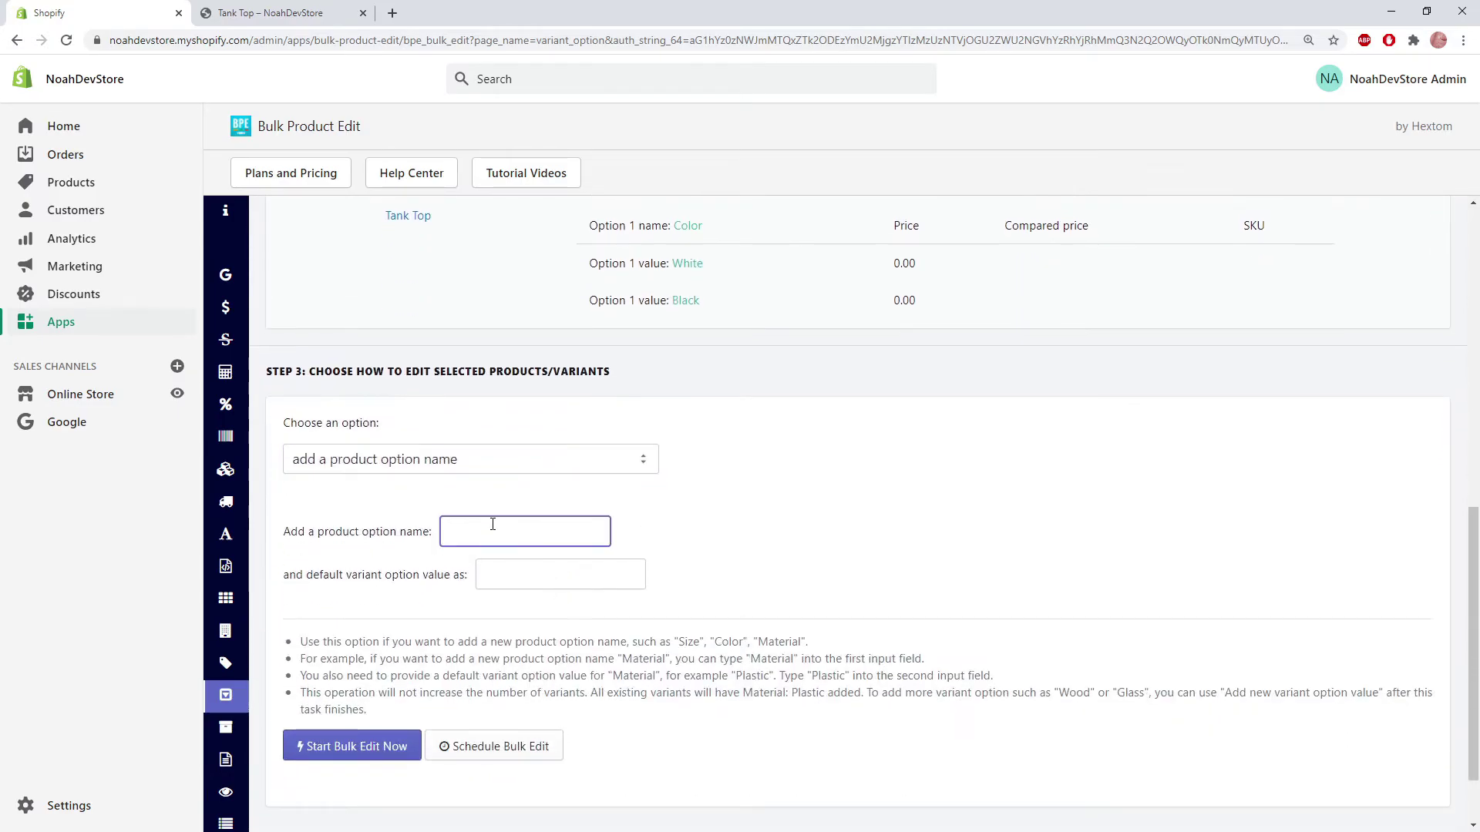
pyautogui.write('Size')
pyautogui.press('Tab')
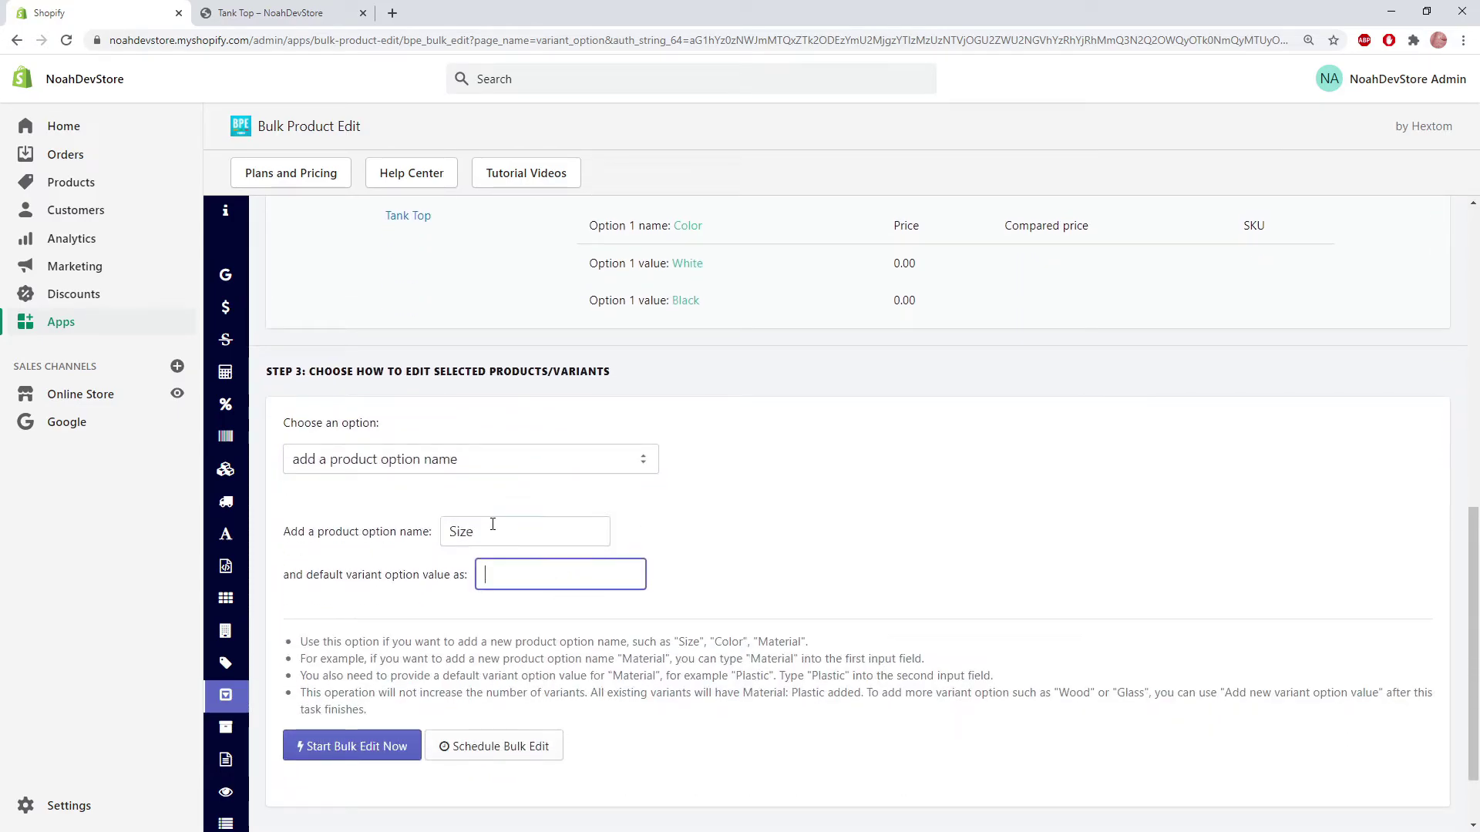
pyautogui.write('Small')
pyautogui.click(499, 611)
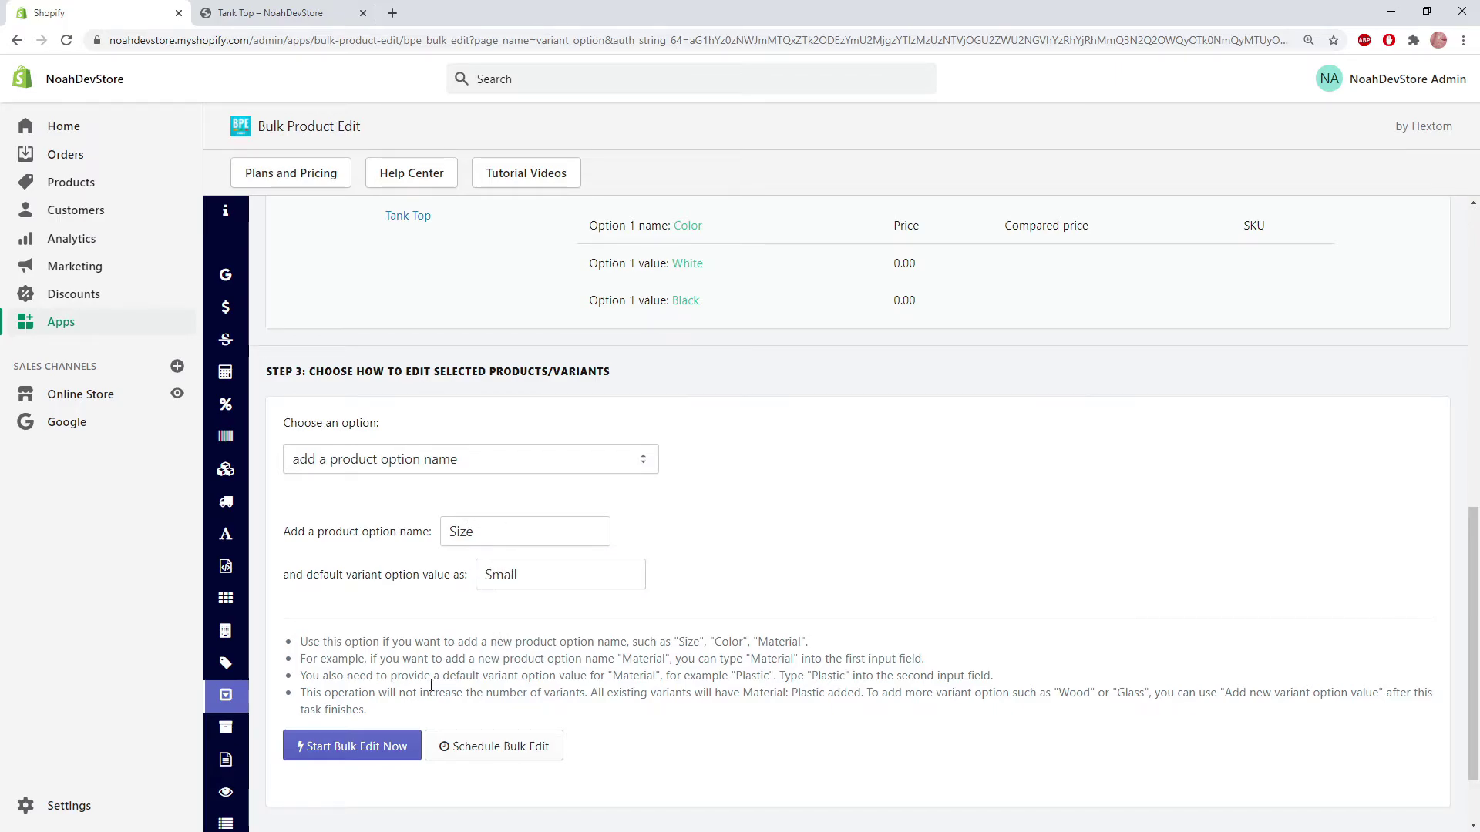
pyautogui.click(353, 748)
pyautogui.click(842, 612)
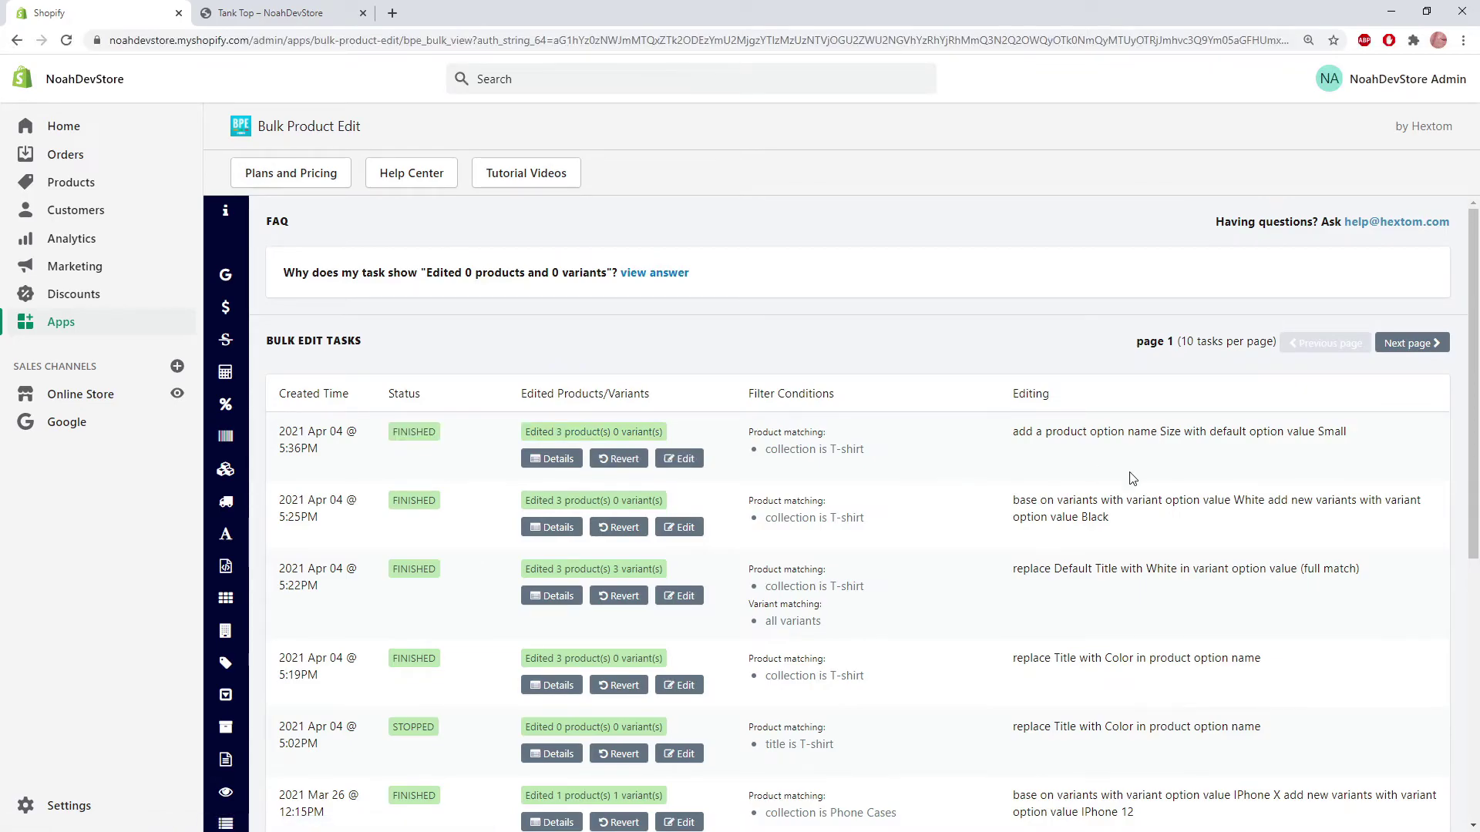
# Review the newest bulk edit task's description, checking the added option name and its default value
pyautogui.doubleClick(1332, 434)
pyautogui.doubleClick(1172, 433)
pyautogui.click(1218, 456)
# Reload the Tank Top storefront page, check its Size and Color options, and choose Black as the color
pyautogui.click(239, 8)
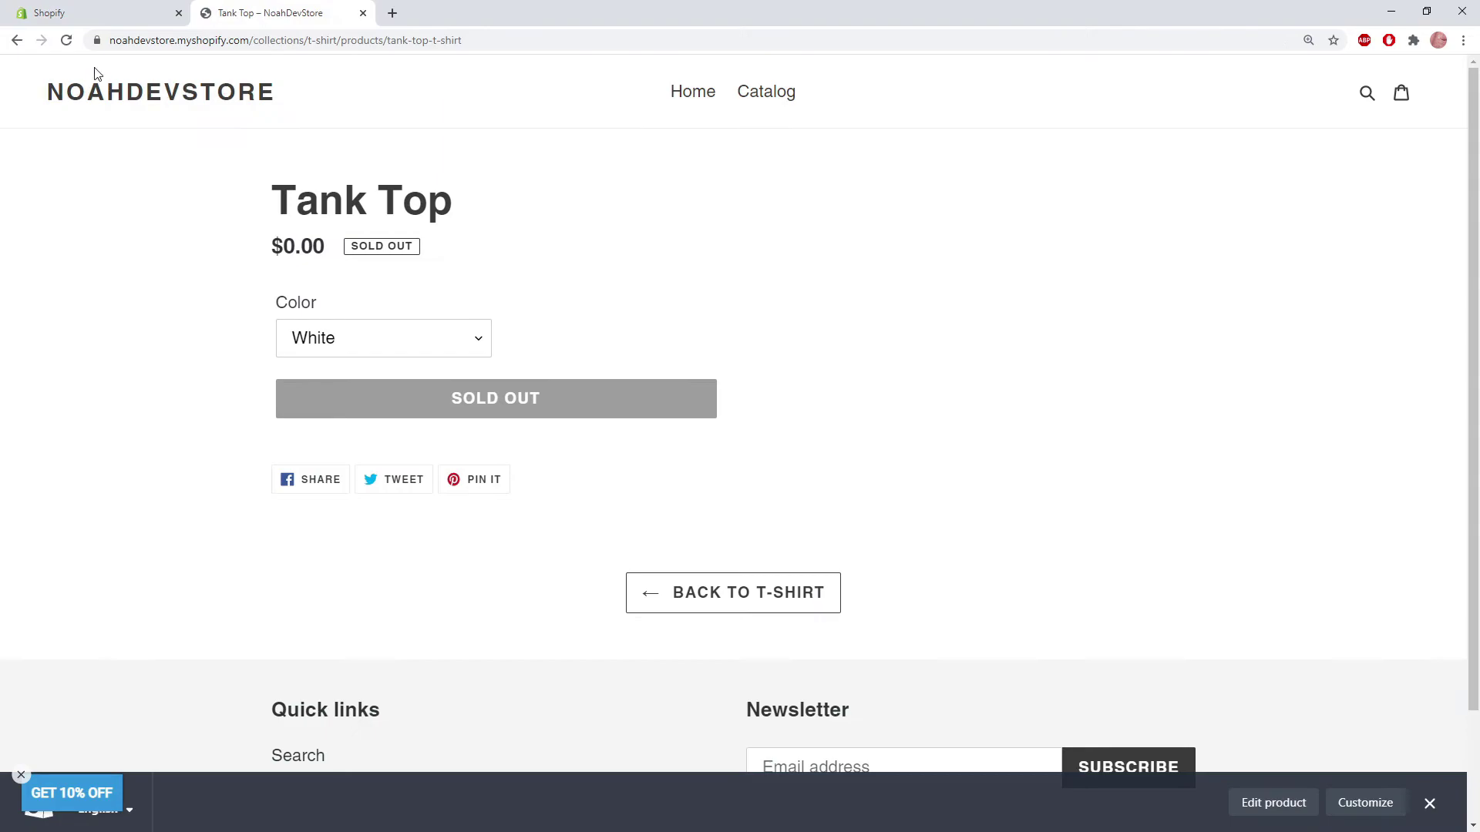
pyautogui.click(66, 40)
pyautogui.click(587, 333)
pyautogui.click(588, 339)
pyautogui.click(450, 345)
pyautogui.click(326, 387)
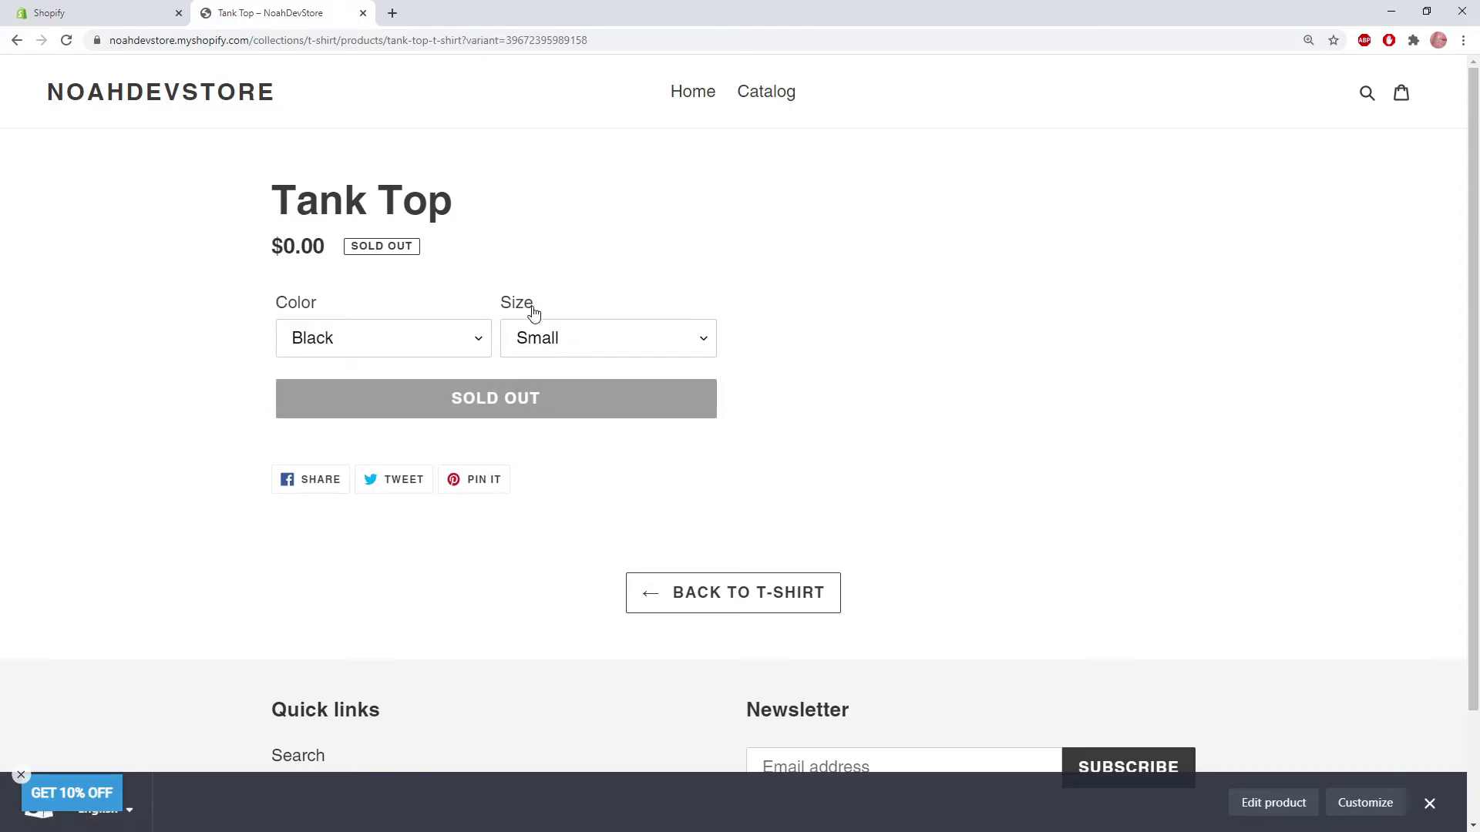
# Start a Variant & Options bulk edit in the admin for the T-shirt collection and examine the previewed Size option and values
pyautogui.click(43, 11)
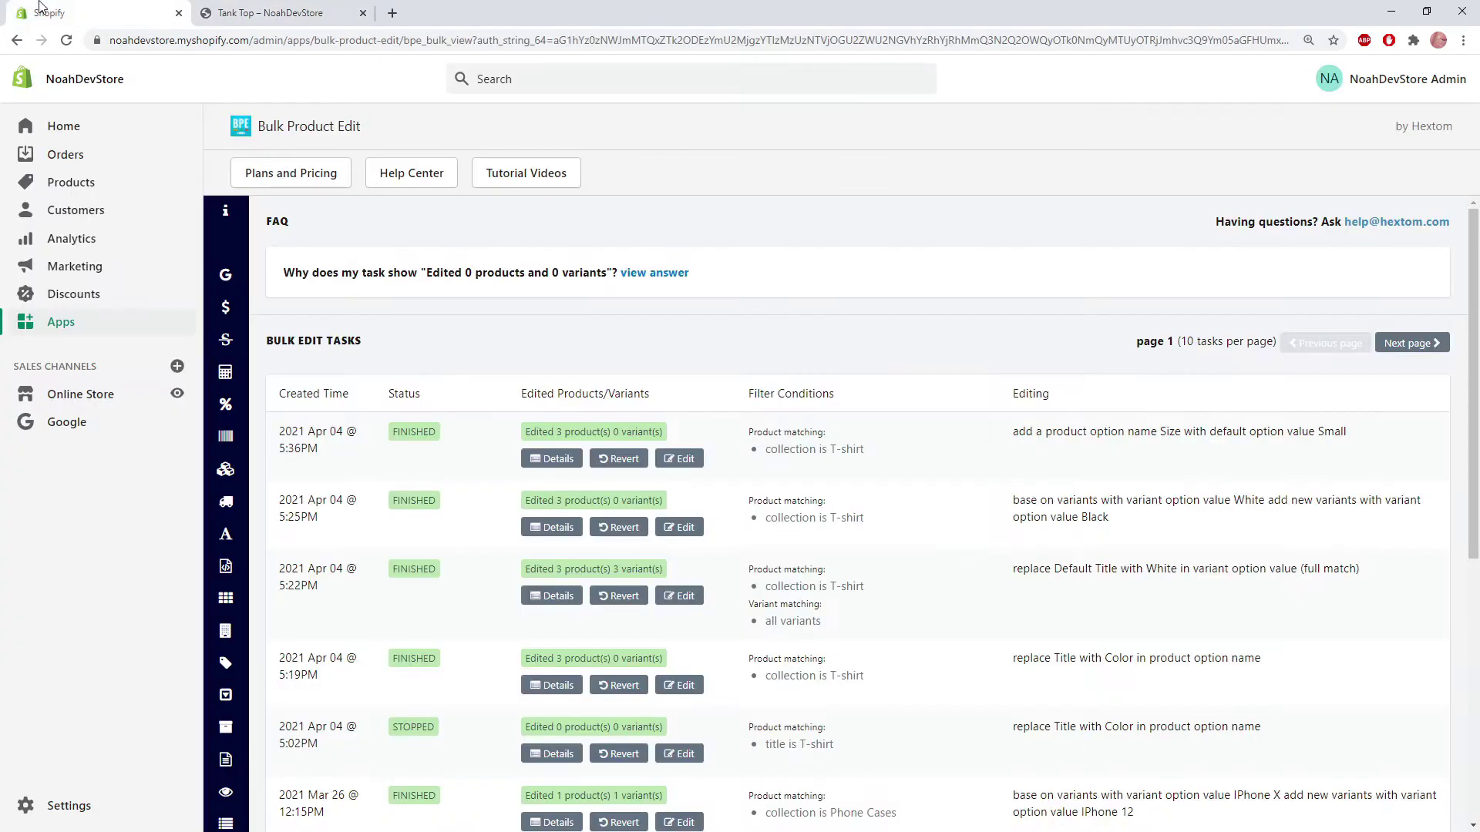
pyautogui.moveTo(249, 529)
pyautogui.click(300, 699)
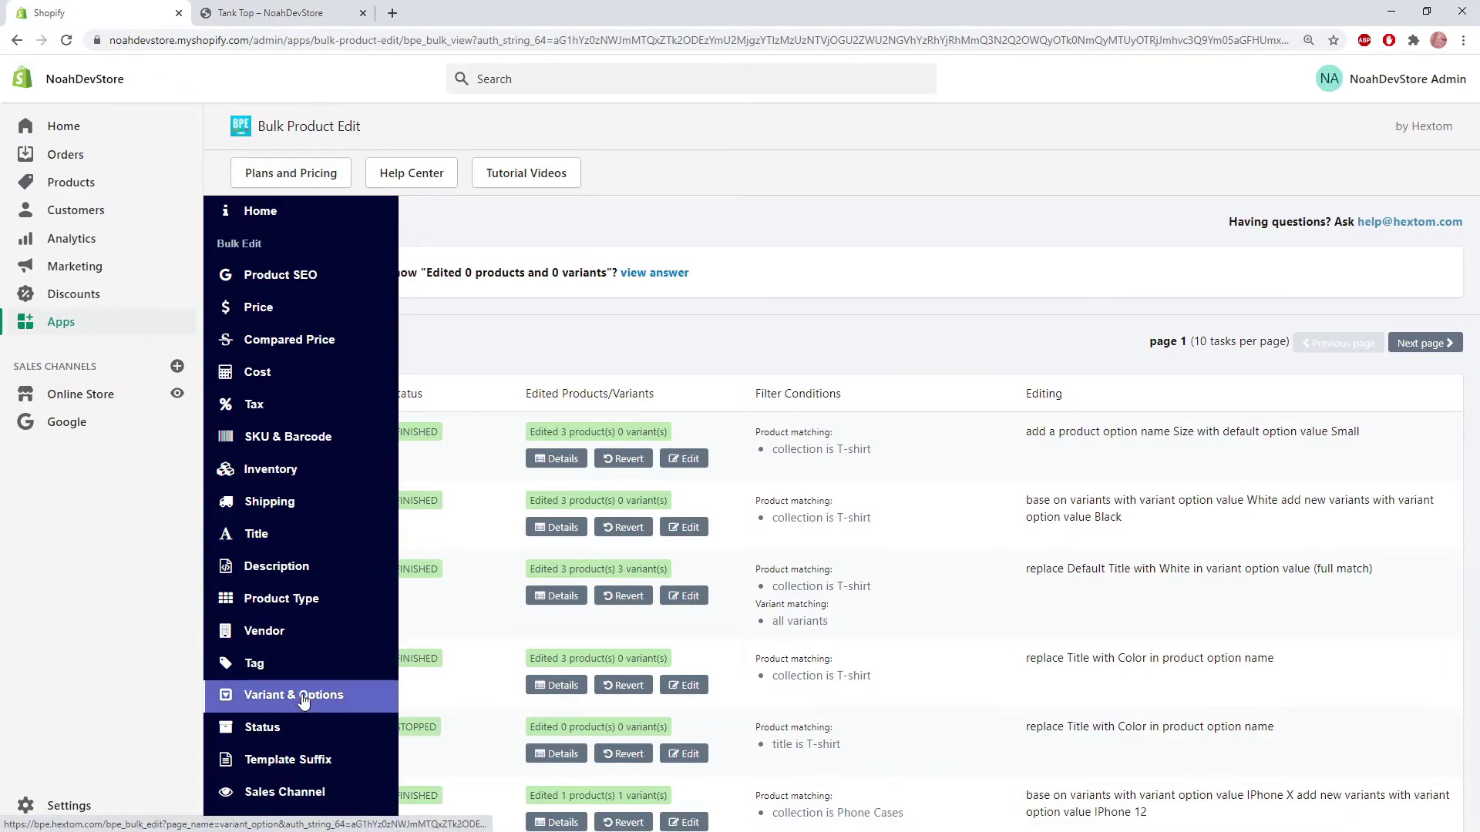
pyautogui.click(1006, 455)
pyautogui.click(973, 546)
pyautogui.click(417, 491)
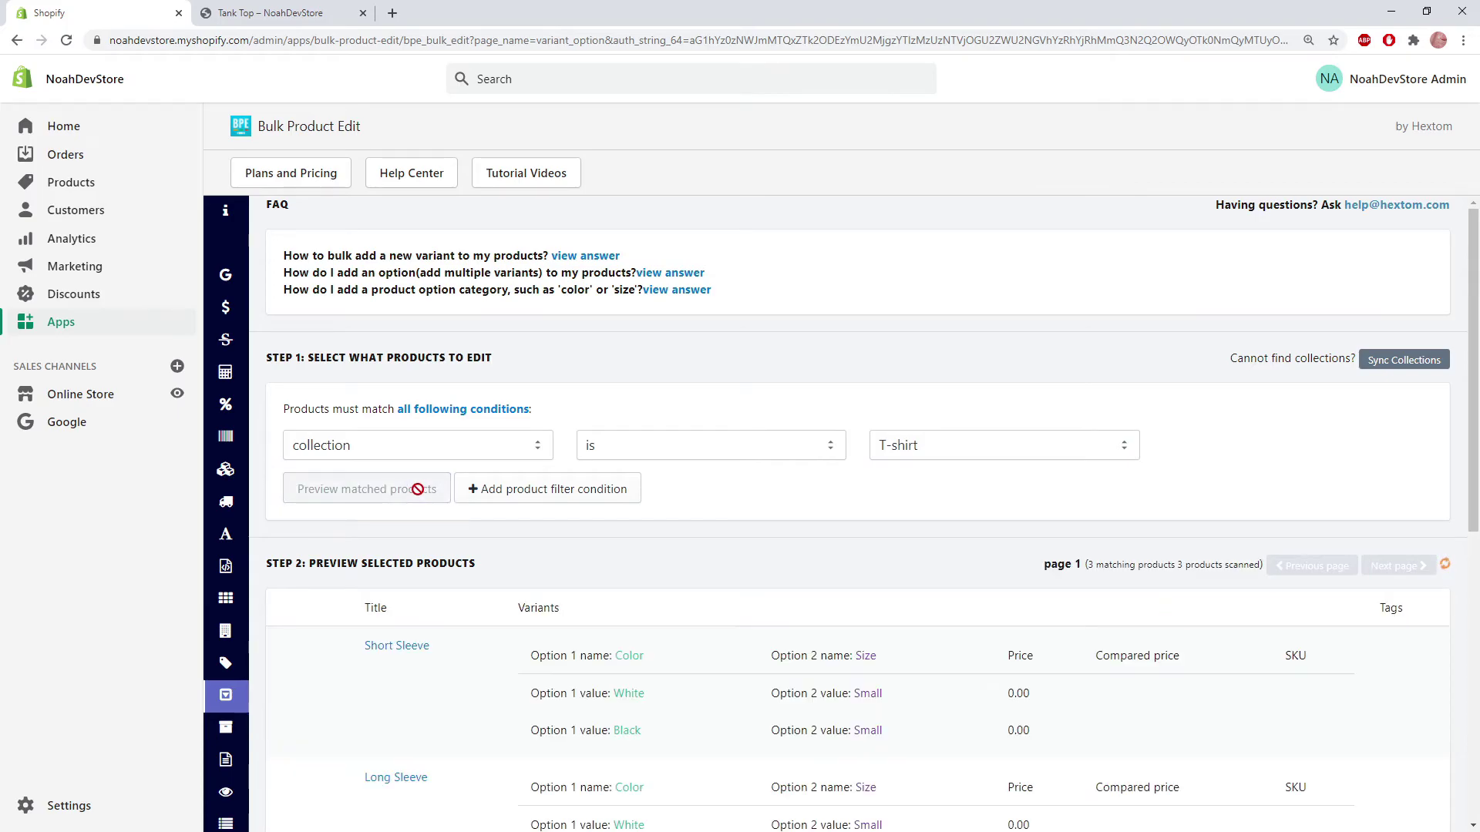
pyautogui.scroll(-4, 728, 533)
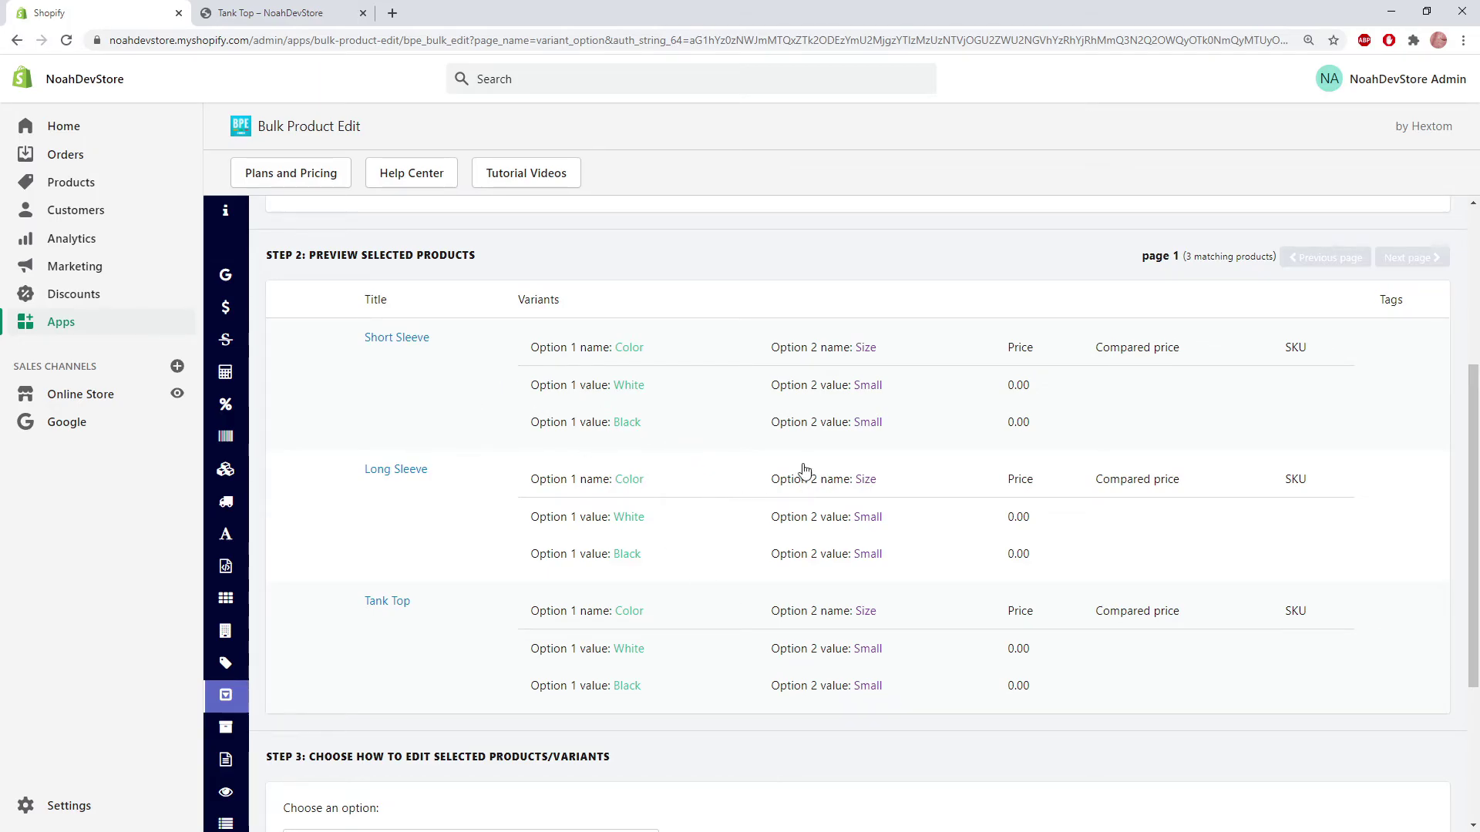
pyautogui.doubleClick(834, 384)
pyautogui.click(840, 348)
# Start a bulk edit immediately that adds the variant option value Medium based on the existing value Small
pyautogui.scroll(-3, 573, 486)
pyautogui.click(546, 614)
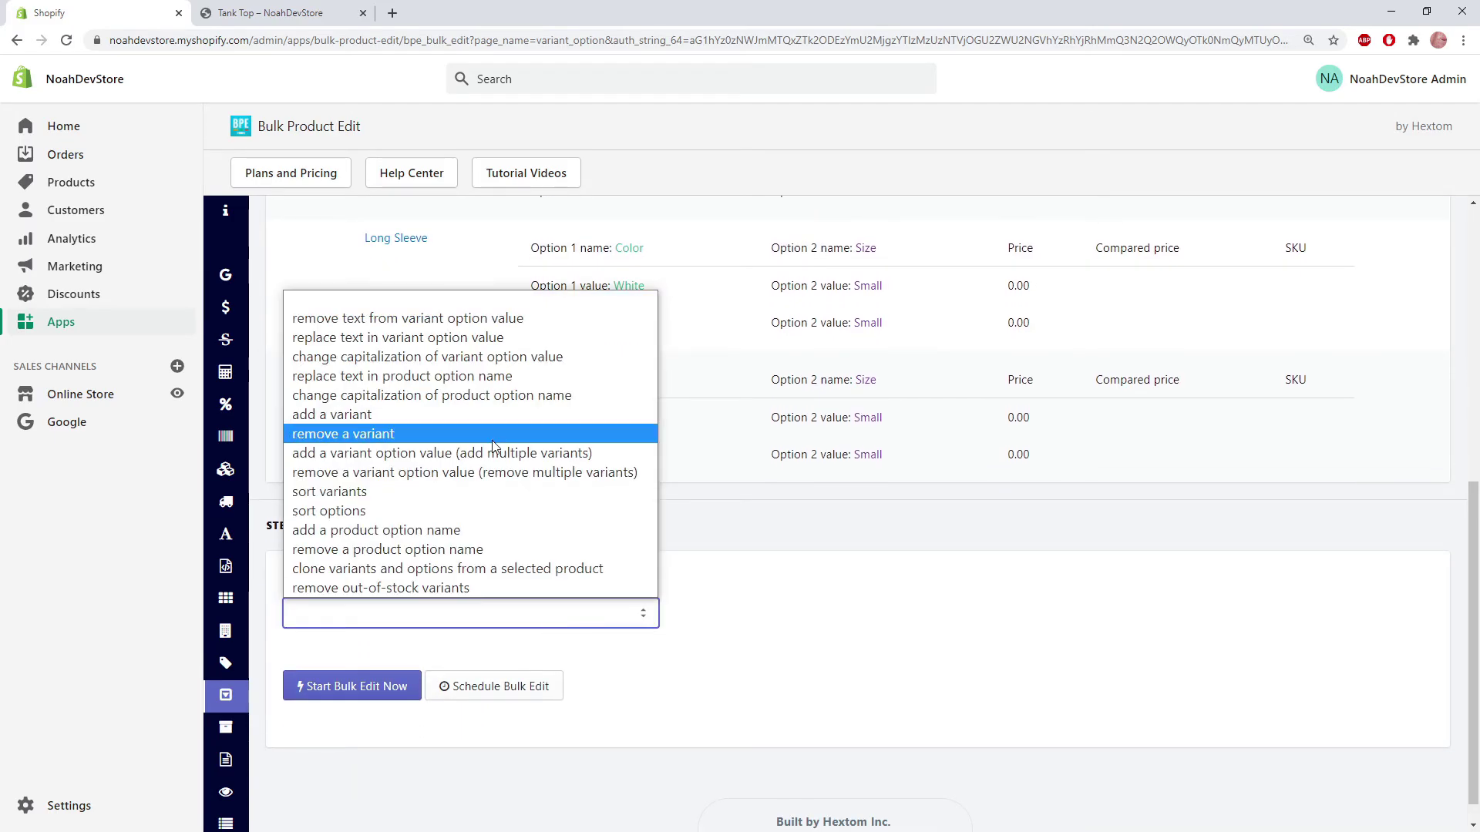
pyautogui.click(516, 454)
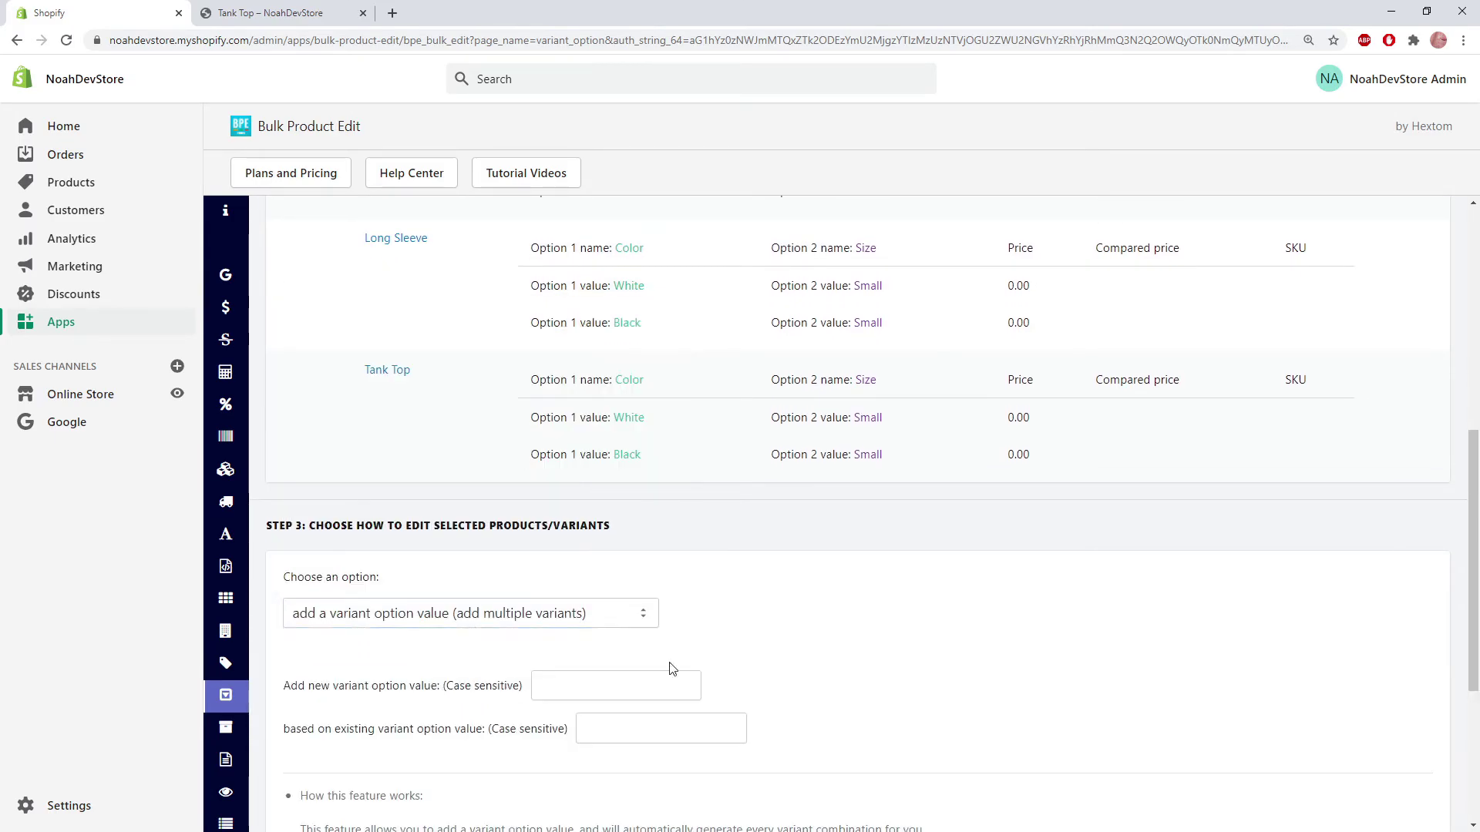
pyautogui.write('Medium')
pyautogui.press('Tab')
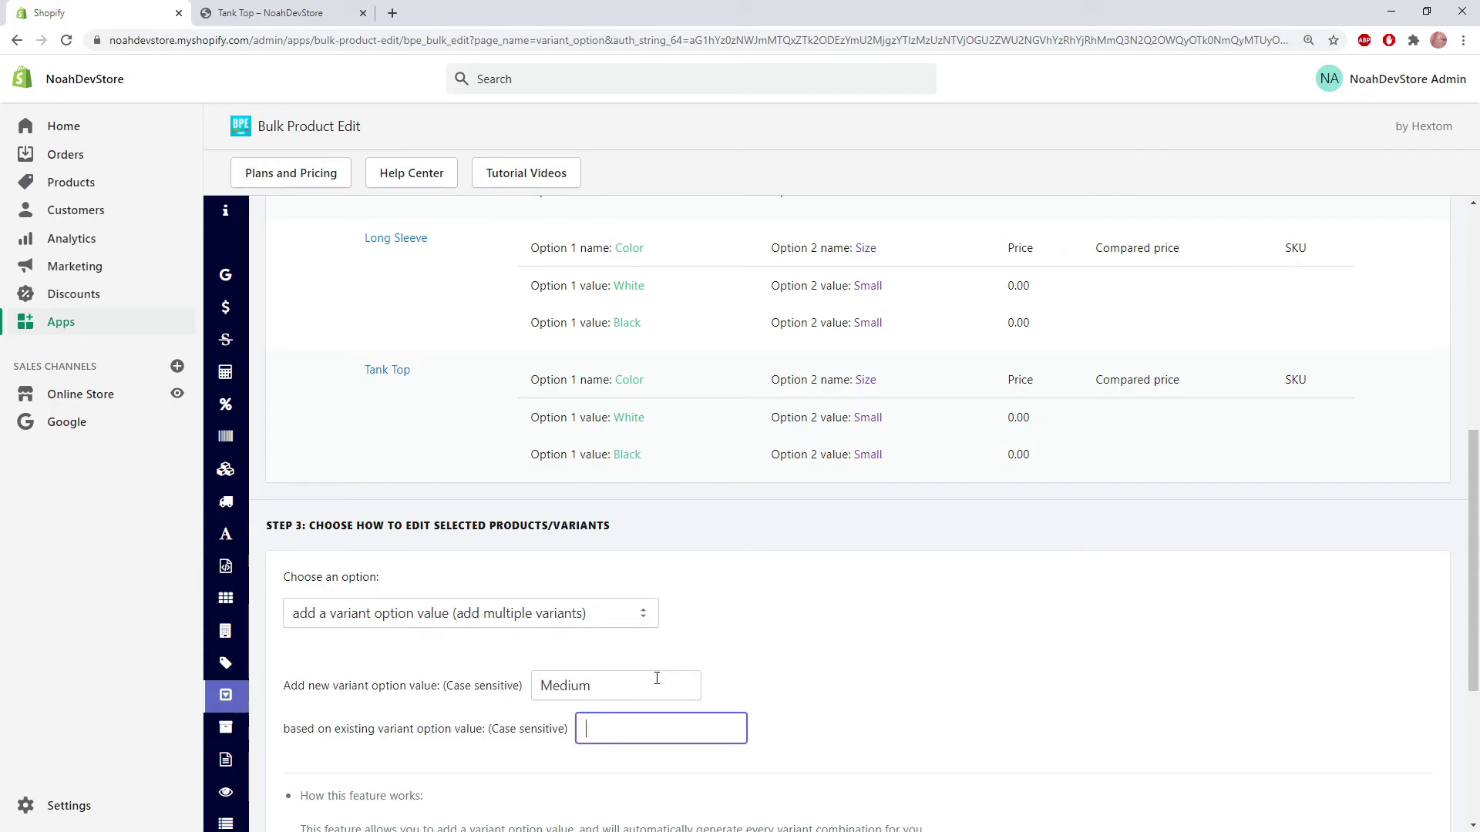
pyautogui.write('Small')
pyautogui.scroll(-4, 657, 678)
pyautogui.click(356, 661)
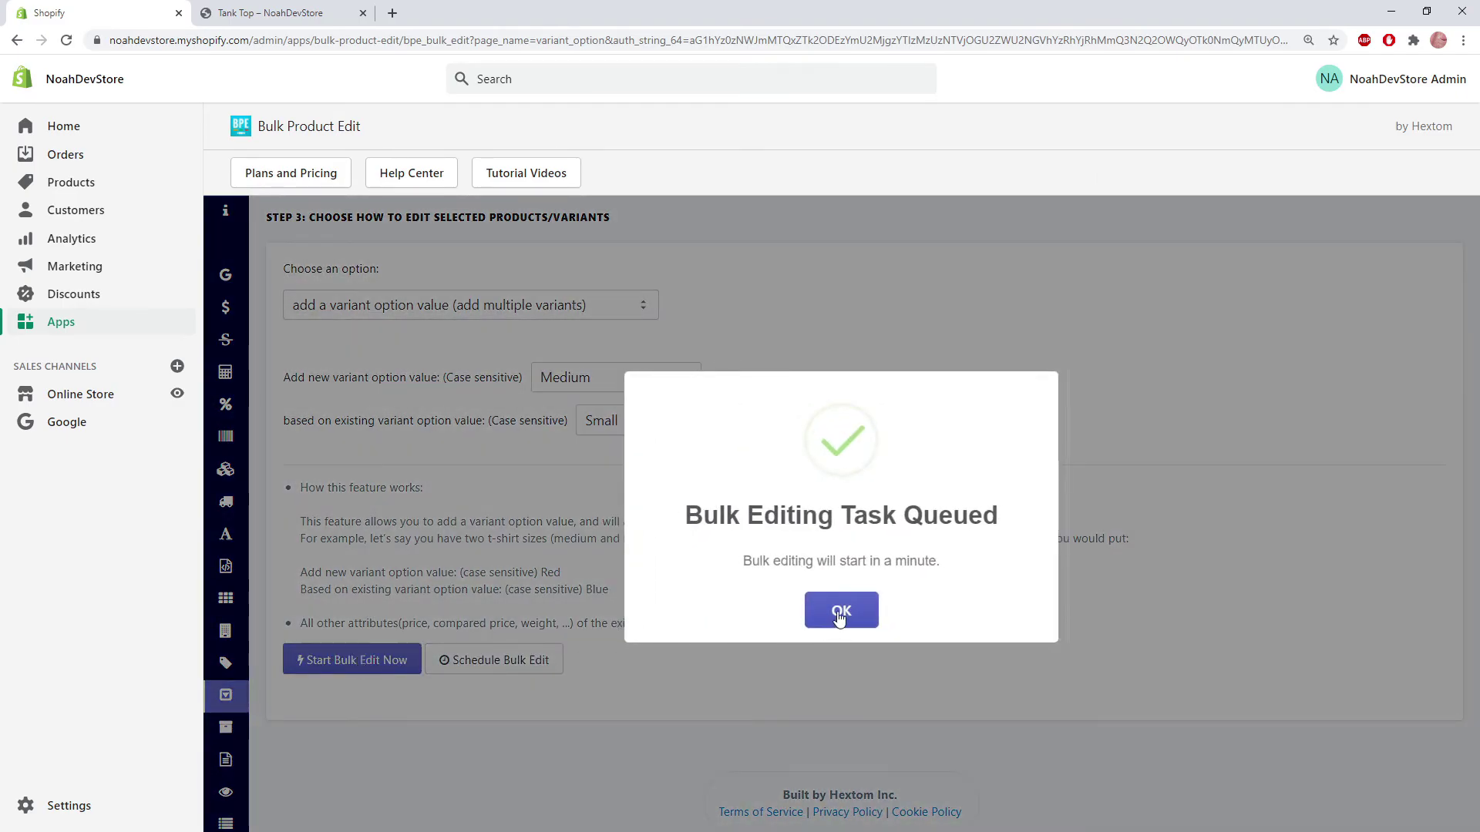
# Dismiss the queued-task confirmation and review the newest bulk edit task's description, checking its new and base variant option values
pyautogui.click(840, 612)
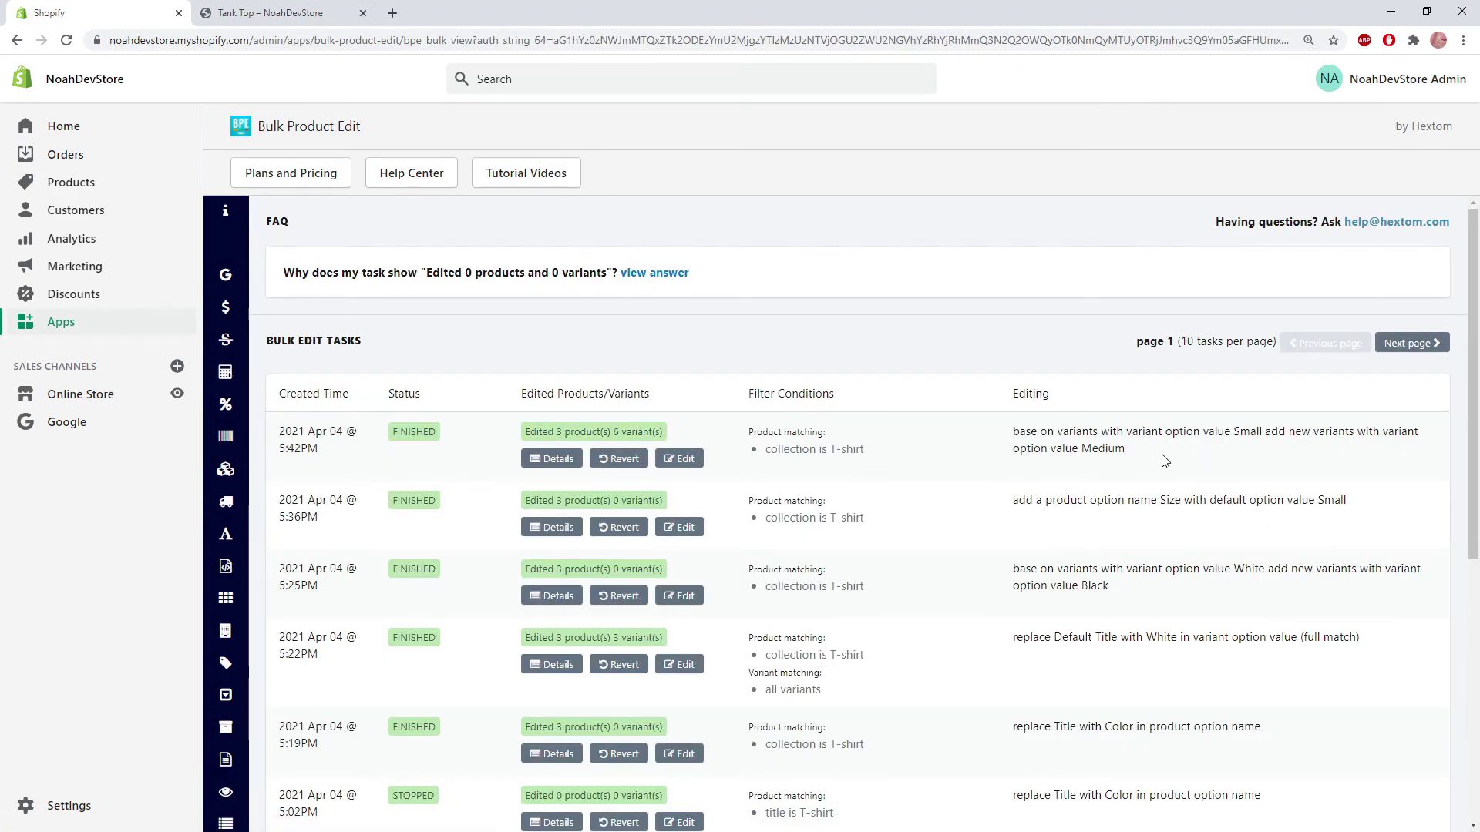
pyautogui.doubleClick(1151, 462)
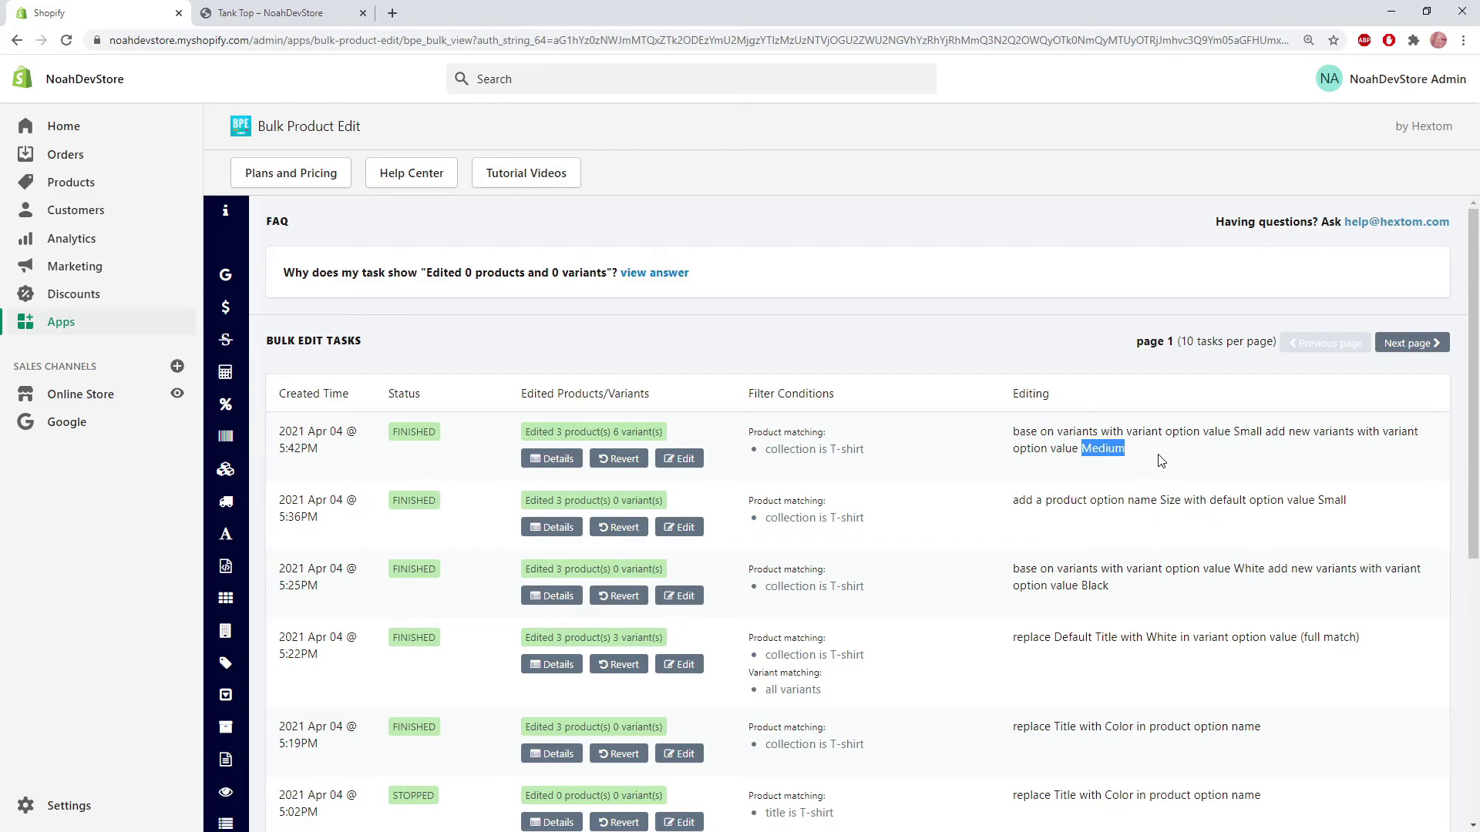
pyautogui.doubleClick(1247, 432)
pyautogui.click(1271, 464)
# Reload the Tank Top storefront page, check its Color and Size choices, and select White in Medium
pyautogui.click(266, 14)
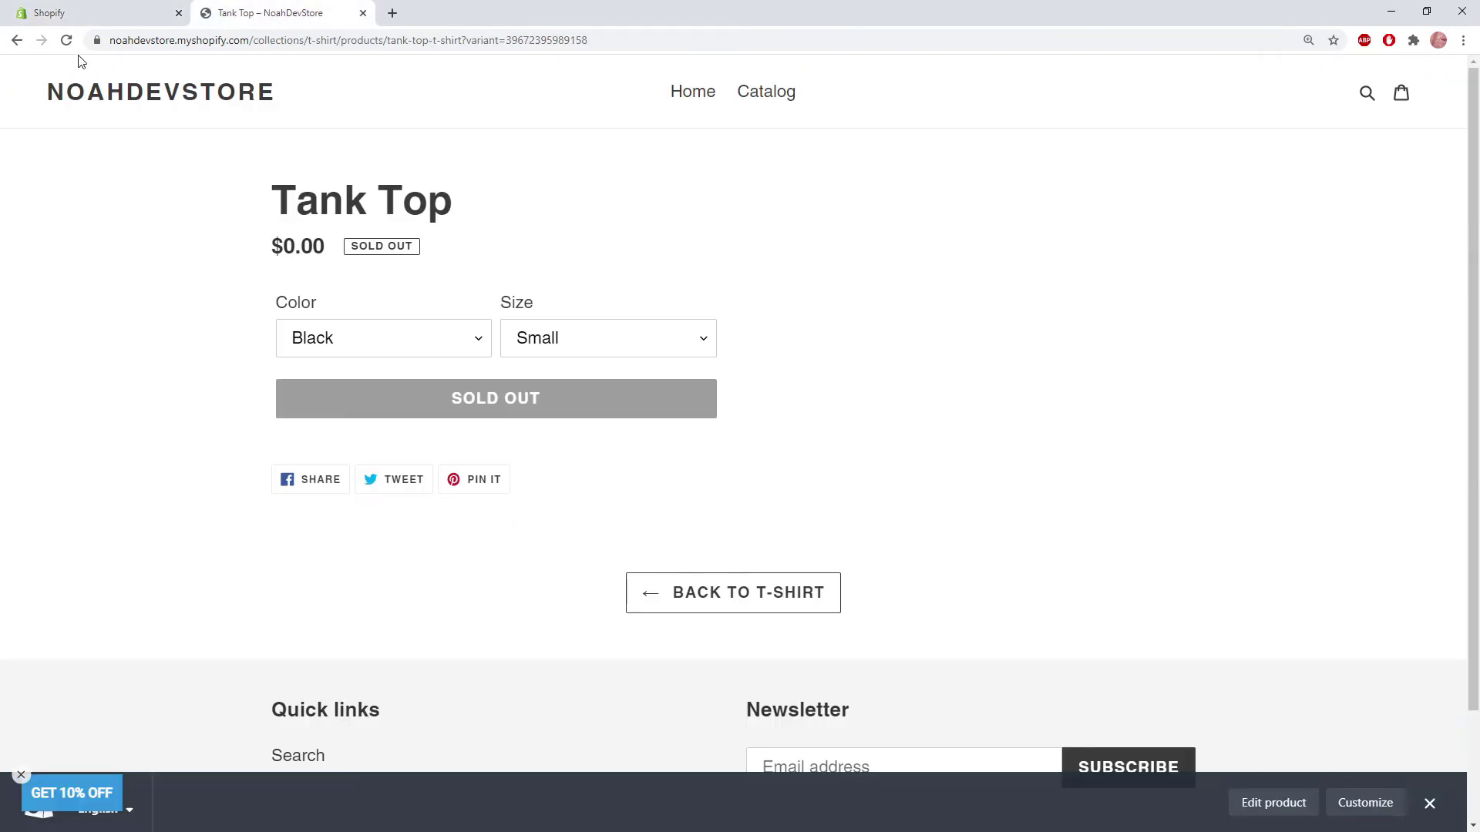
pyautogui.click(67, 40)
pyautogui.click(377, 337)
pyautogui.click(399, 370)
pyautogui.click(620, 338)
pyautogui.click(633, 376)
pyautogui.click(550, 342)
pyautogui.click(612, 387)
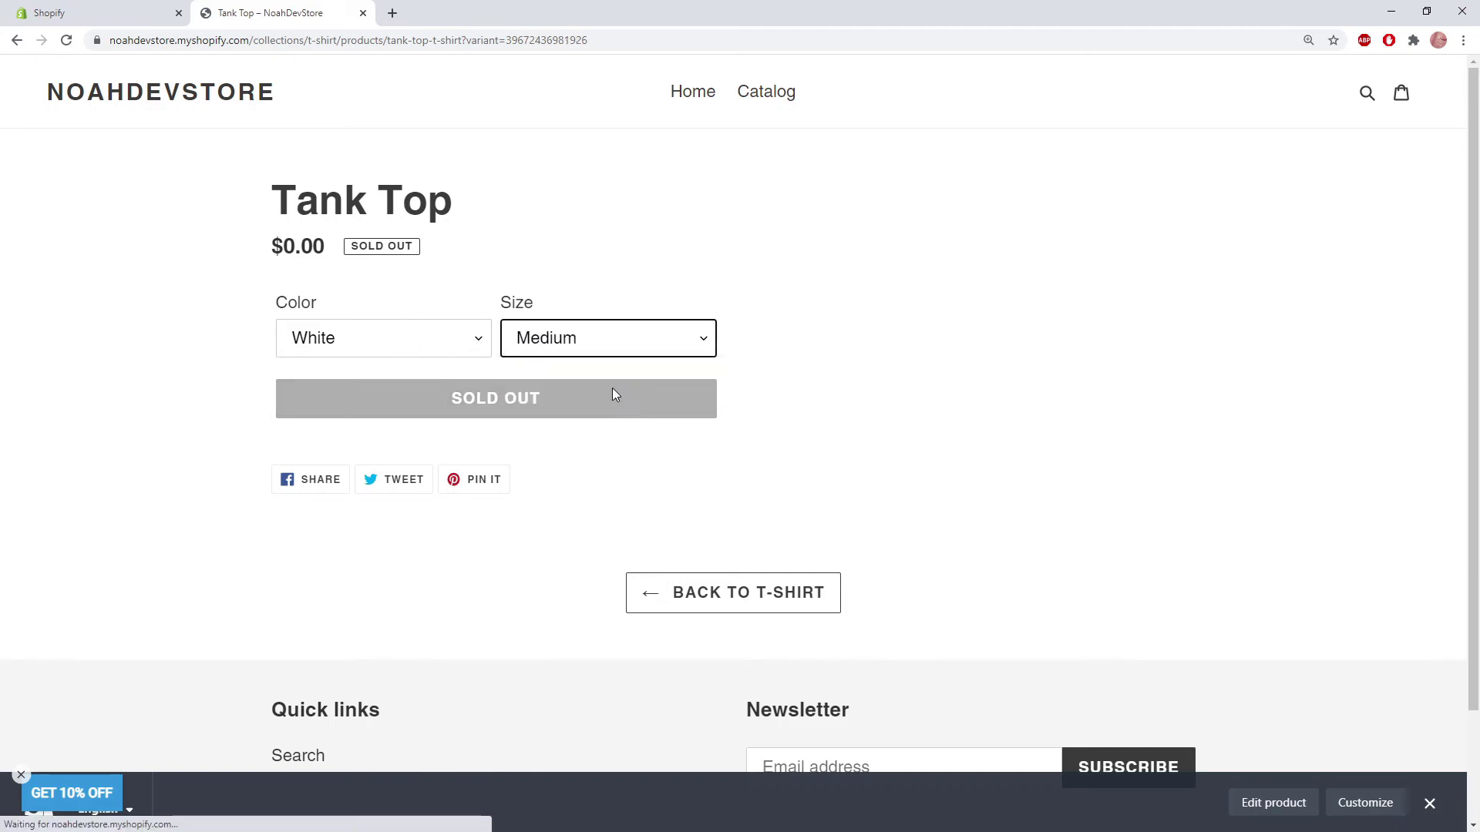
# Switch the Tank Top selection on the storefront page to color Black and size Small
pyautogui.click(423, 346)
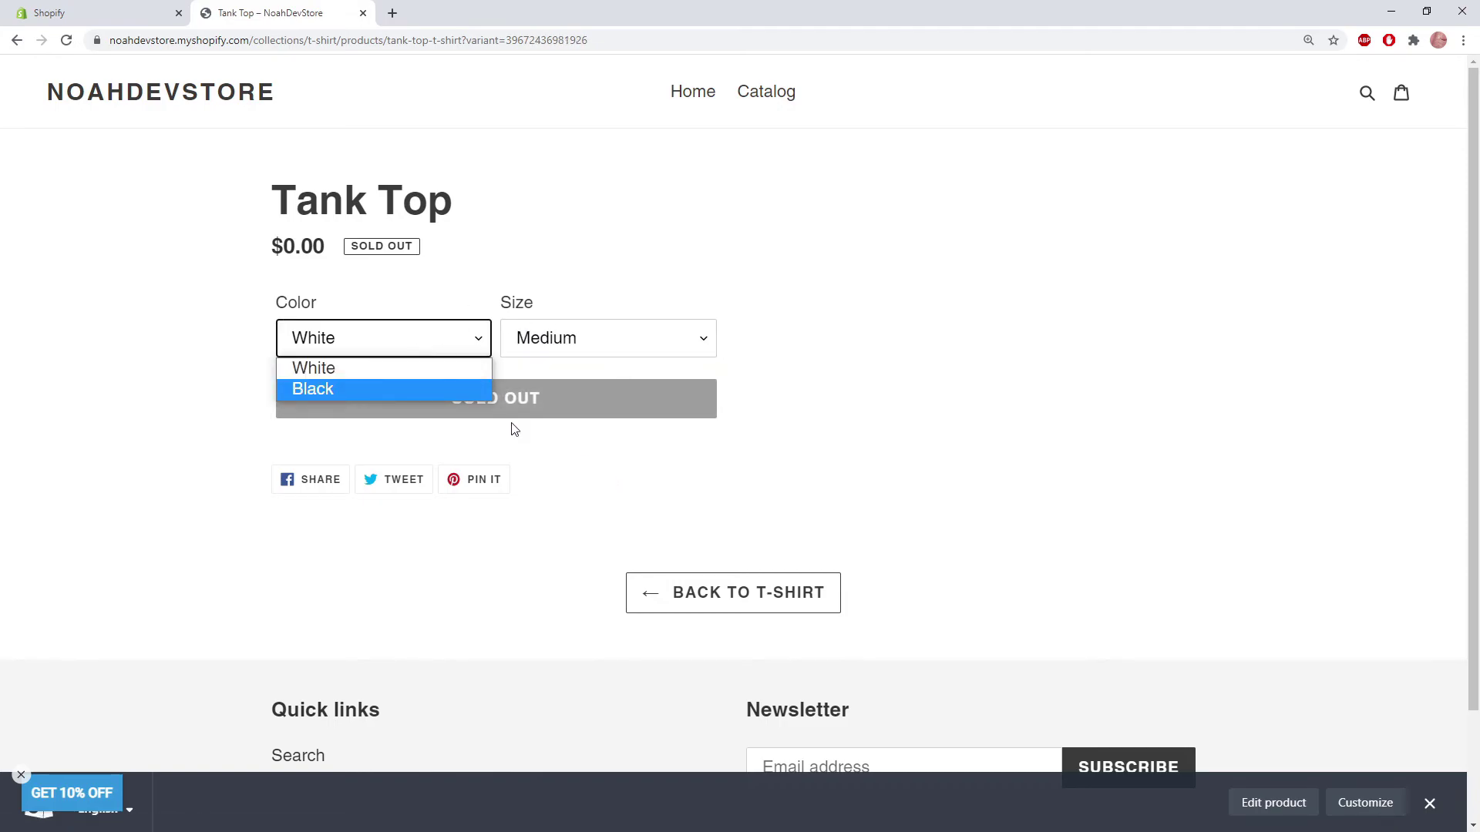
pyautogui.click(381, 388)
pyautogui.click(593, 343)
pyautogui.click(598, 366)
pyautogui.click(493, 268)
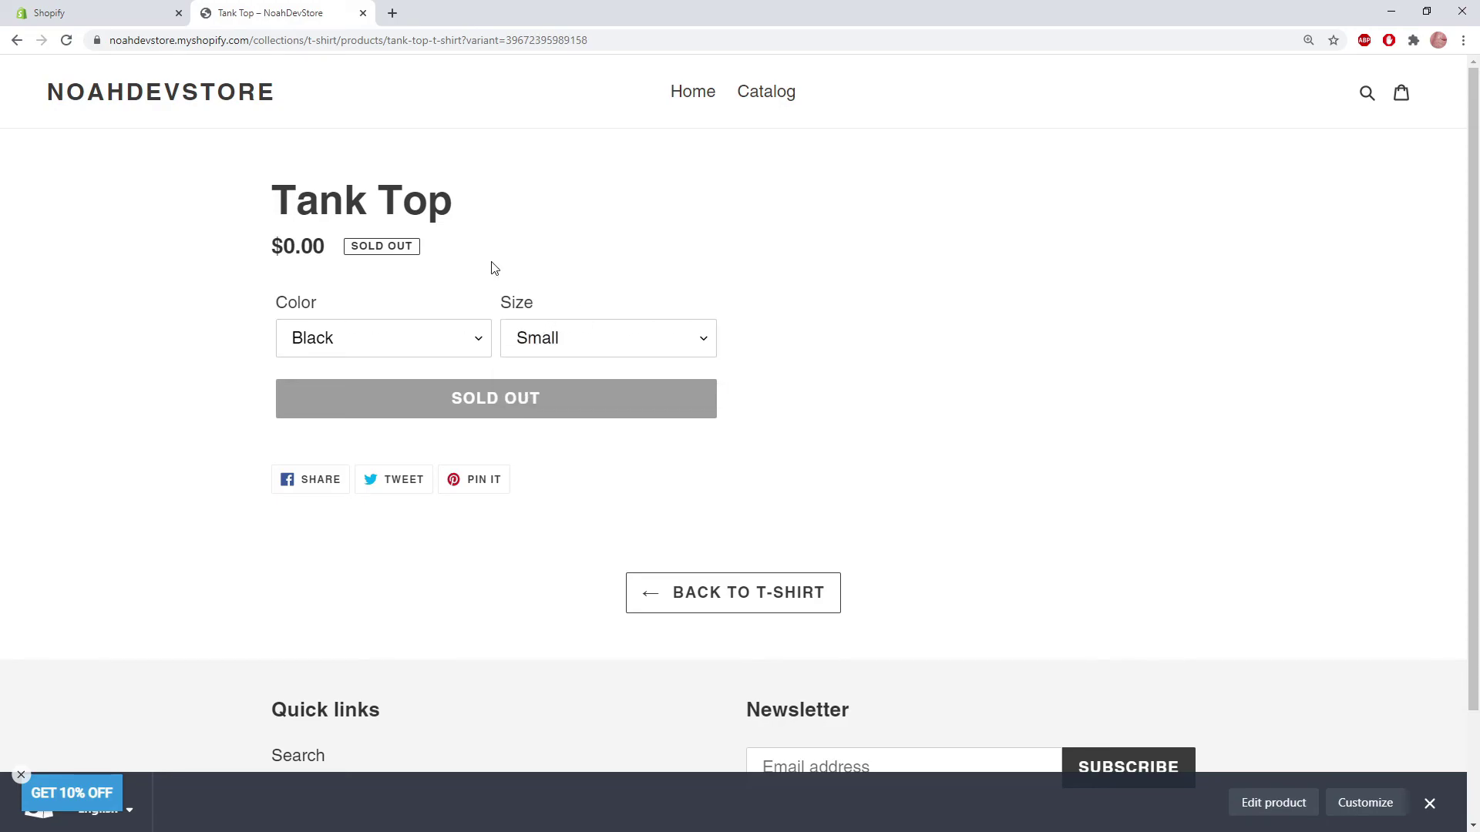
# Return to the admin, preview products whose collection is T-shirt in a Variant & Options bulk edit, and examine their Color and Size values
pyautogui.click(119, 23)
pyautogui.moveTo(255, 404)
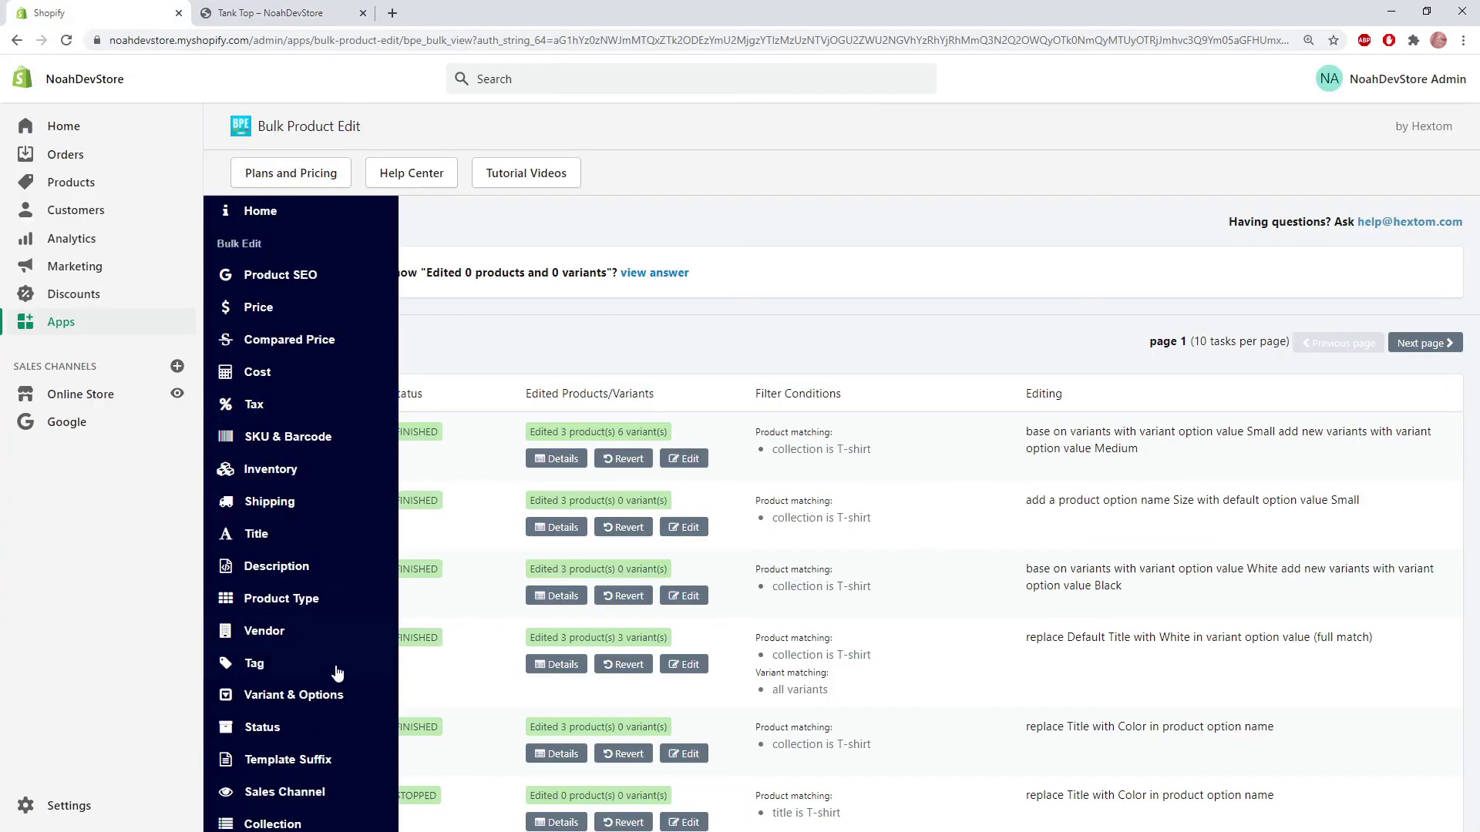
pyautogui.click(330, 695)
pyautogui.click(938, 446)
pyautogui.click(944, 539)
pyautogui.click(367, 489)
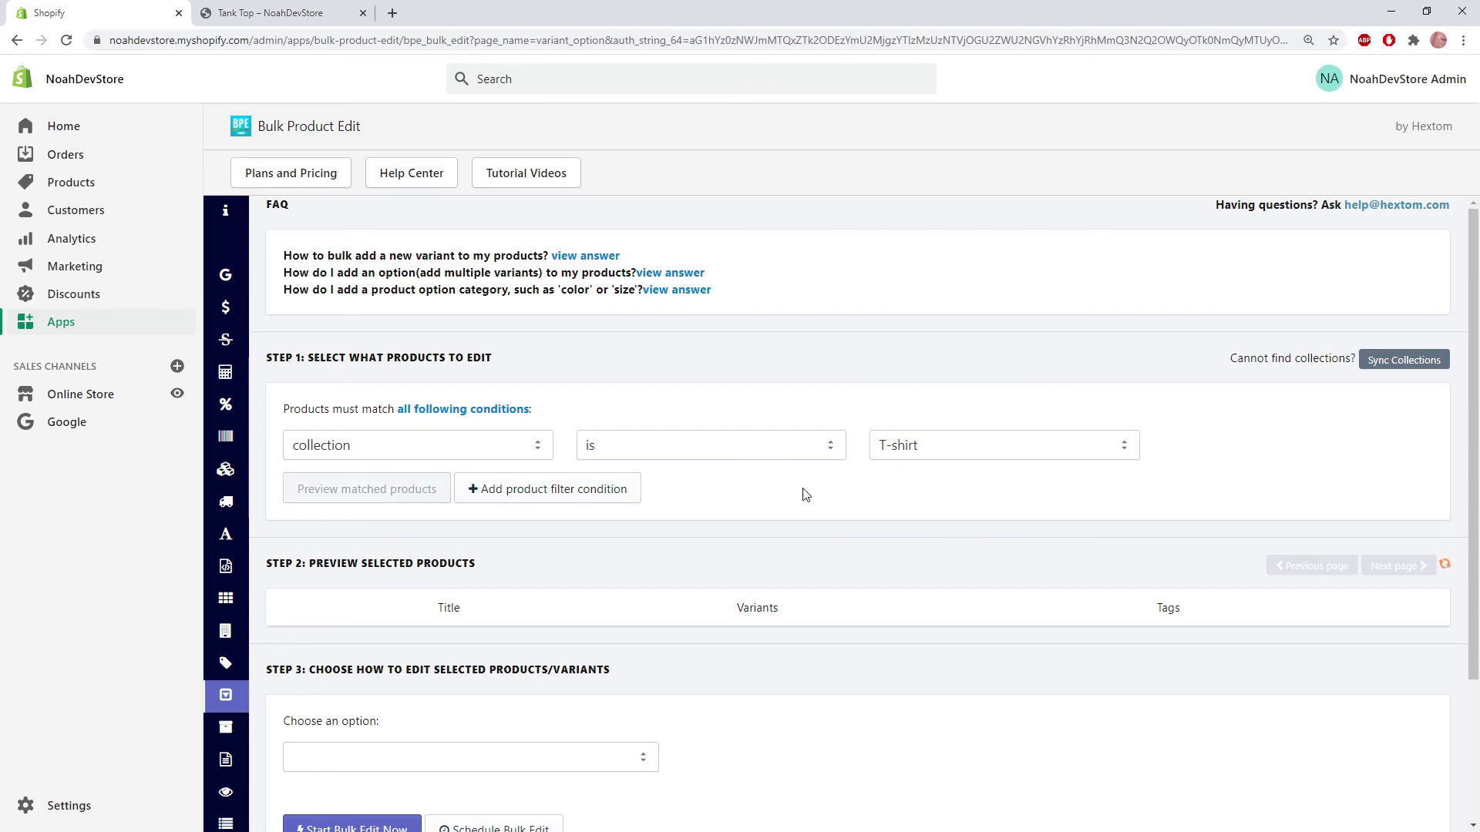
pyautogui.scroll(-5, 884, 481)
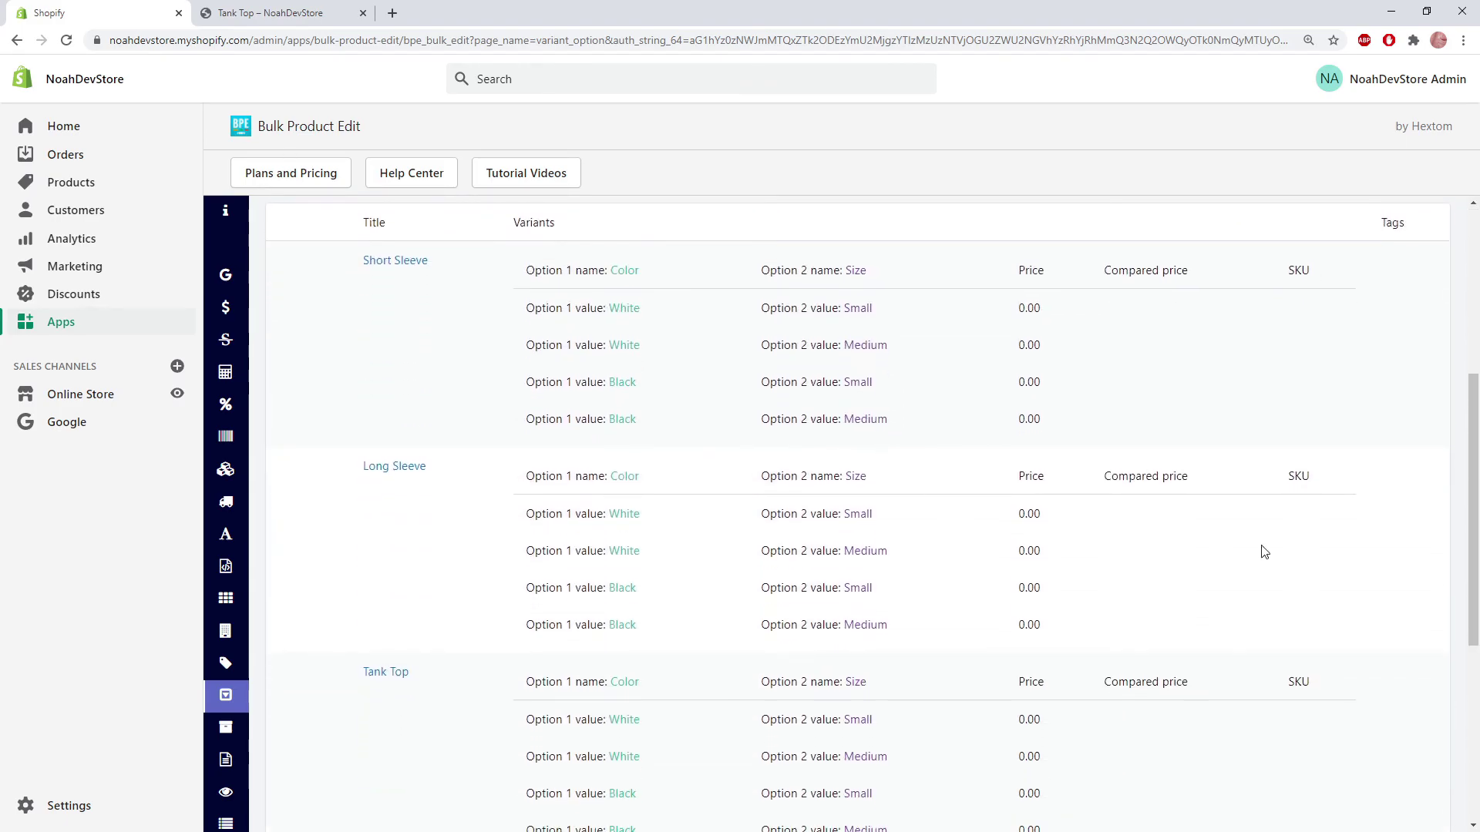
pyautogui.scroll(-1, 1079, 545)
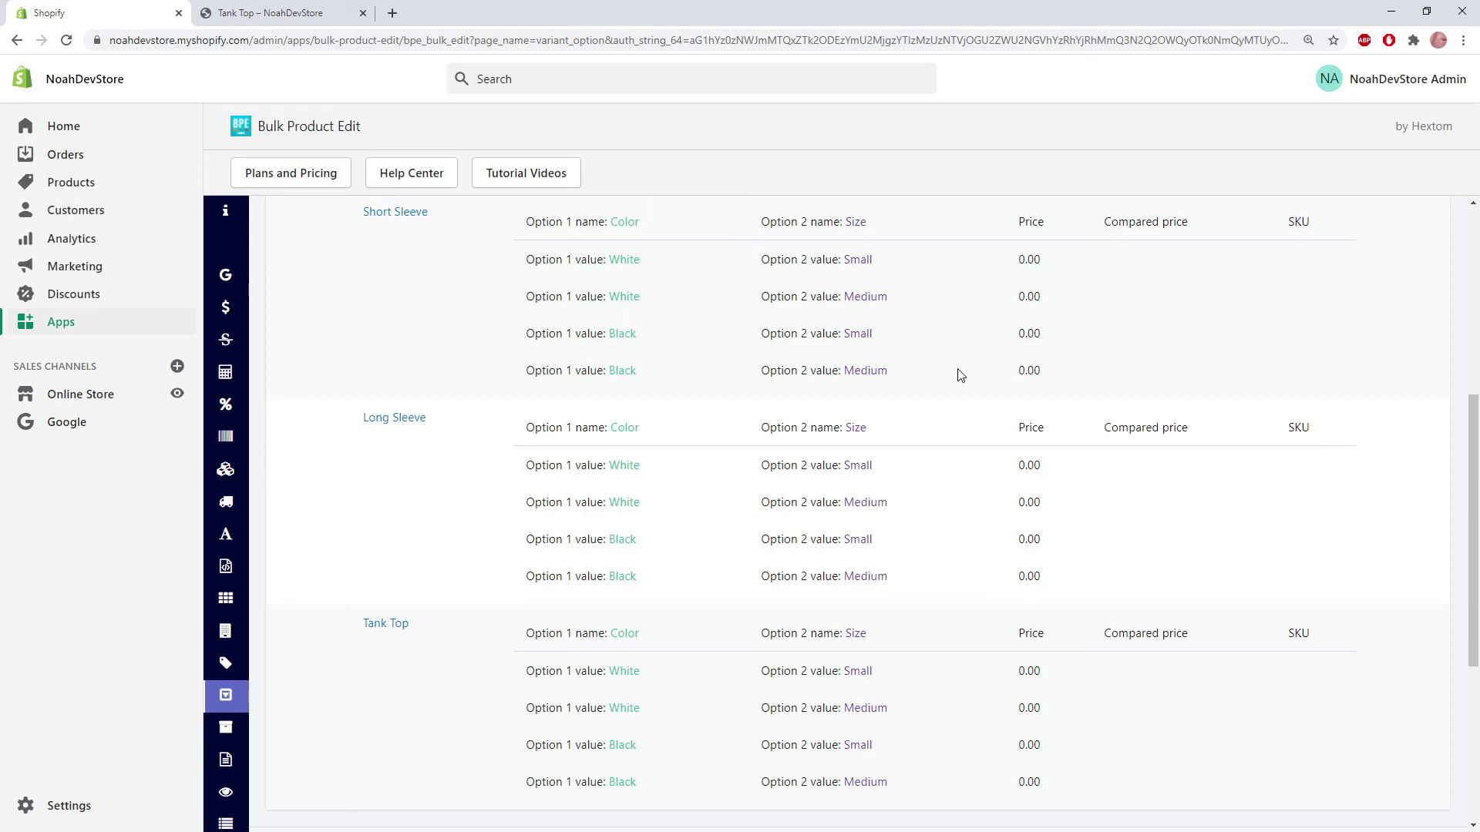